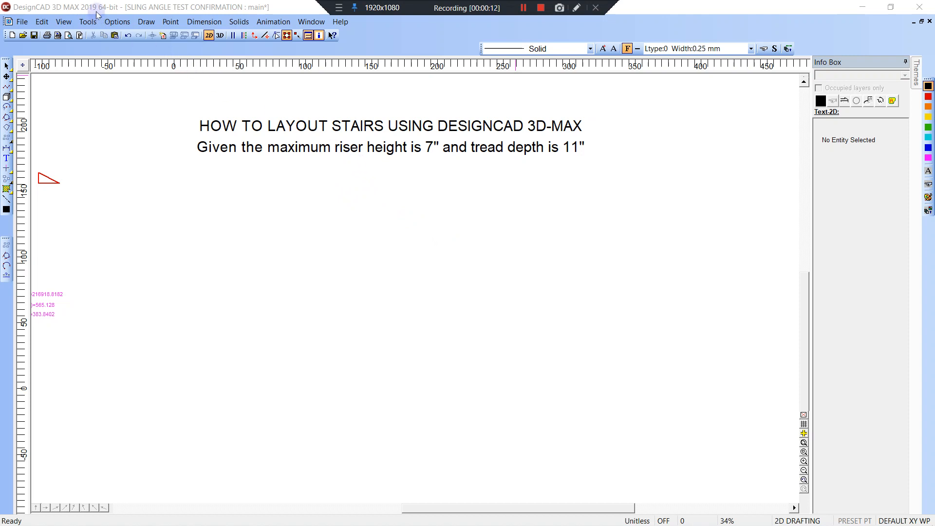
Draw a 2D box about 24 wide by 124 high below the title text.
scroll(384, 187, down, 1)
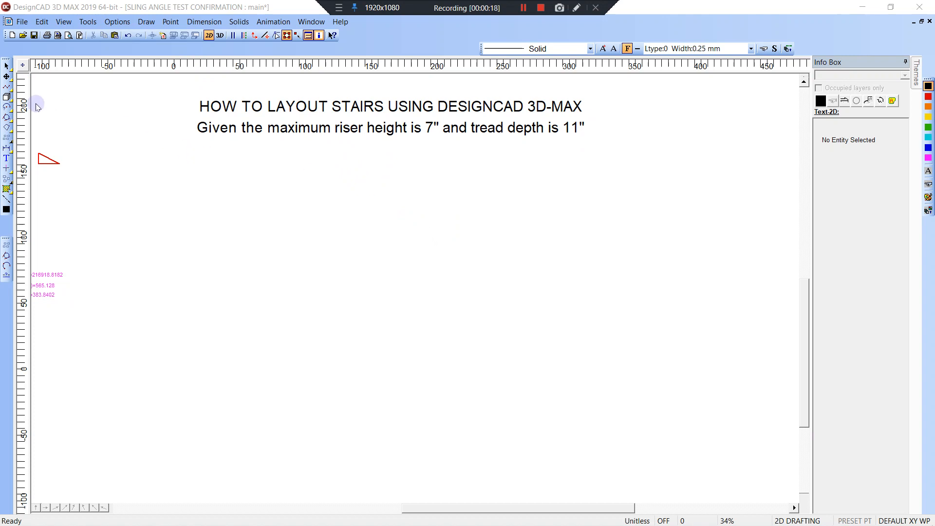
click(7, 98)
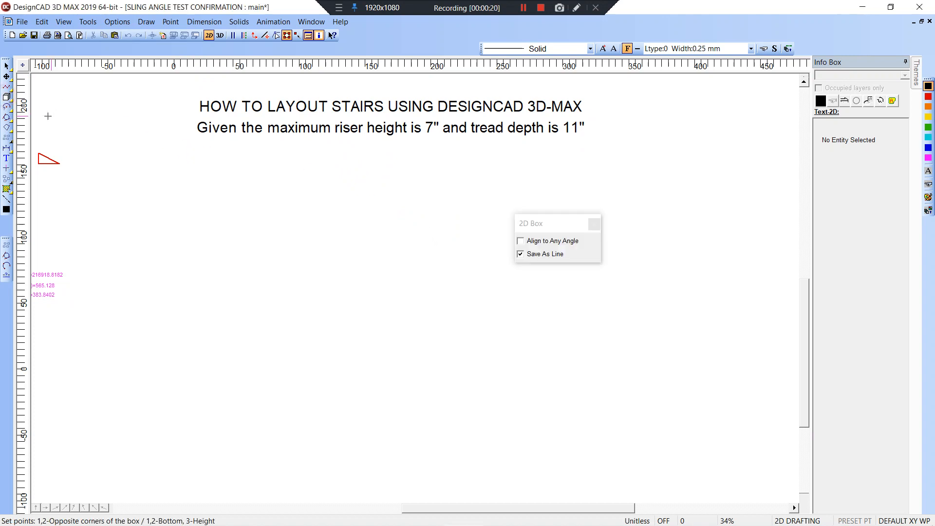
click(175, 188)
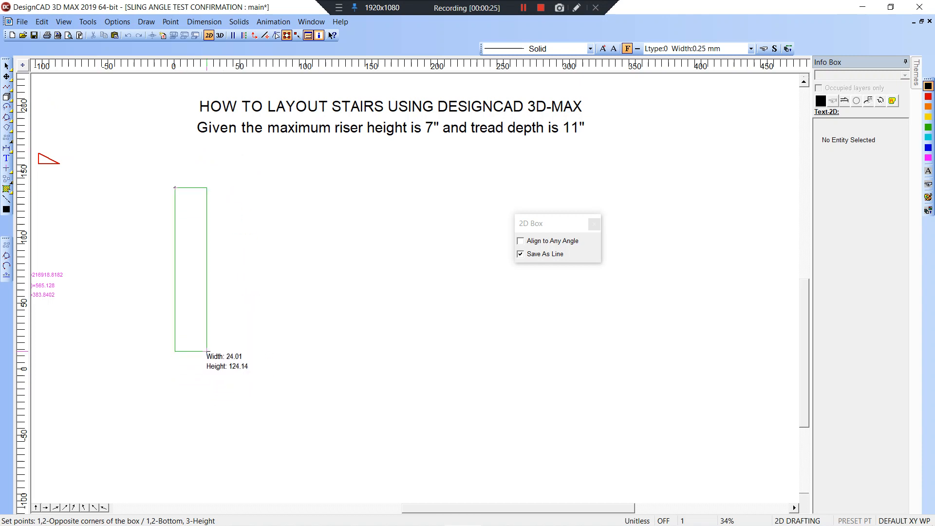
click(206, 348)
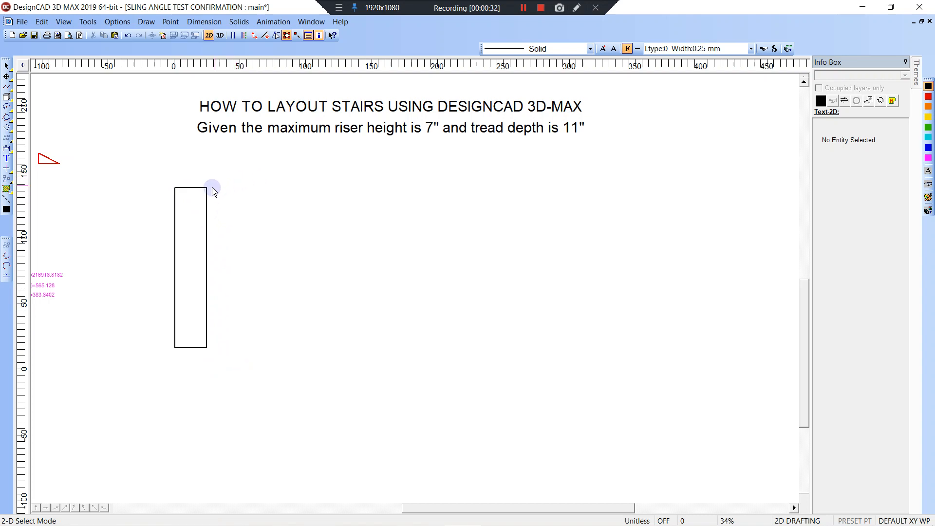
Start a line at the drawing origin using Point Relative from Origin.
key(l)
key(Escape)
key(Escape)
key(l)
right_click(215, 388)
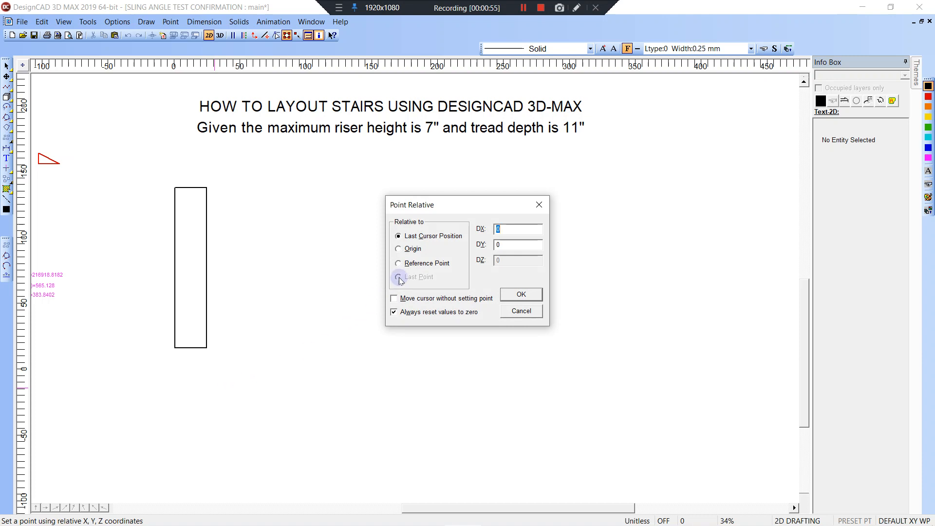
click(399, 249)
click(520, 295)
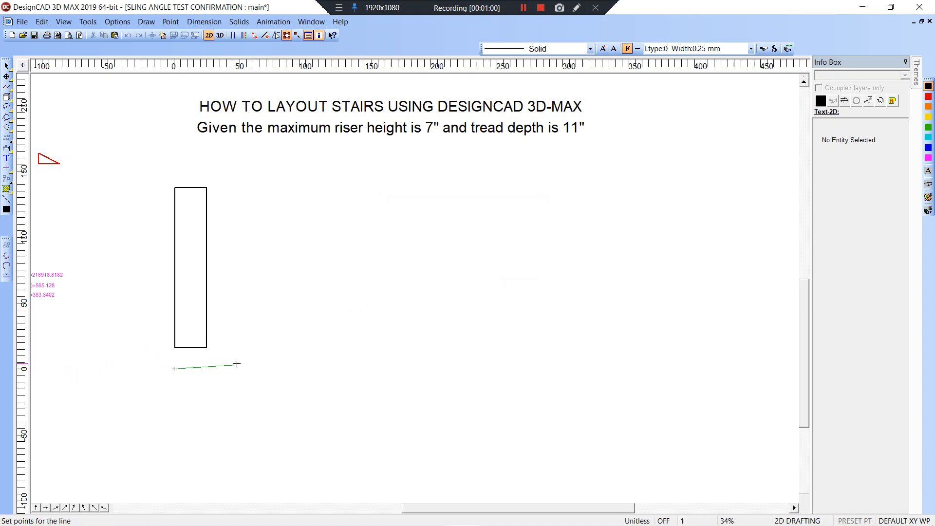
Cancel the line and delete the tall rectangle.
key(Escape)
click(175, 348)
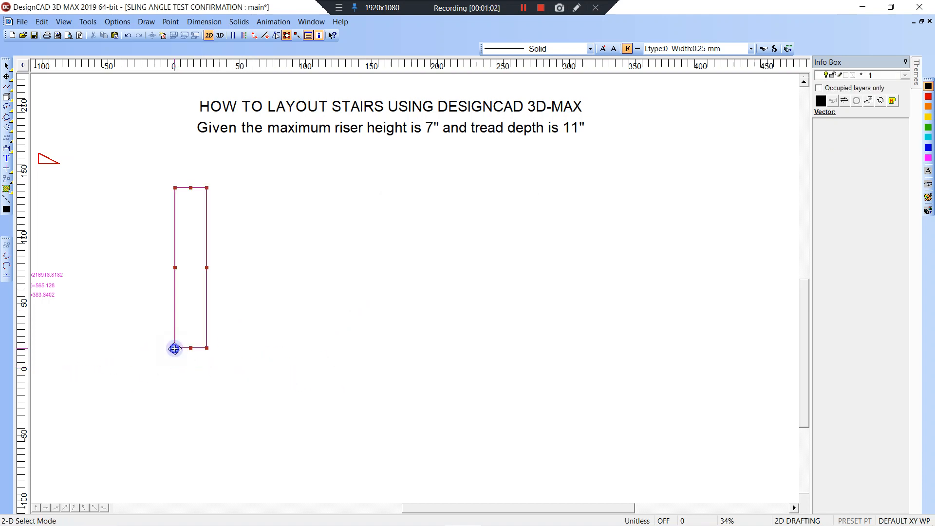
key(Delete)
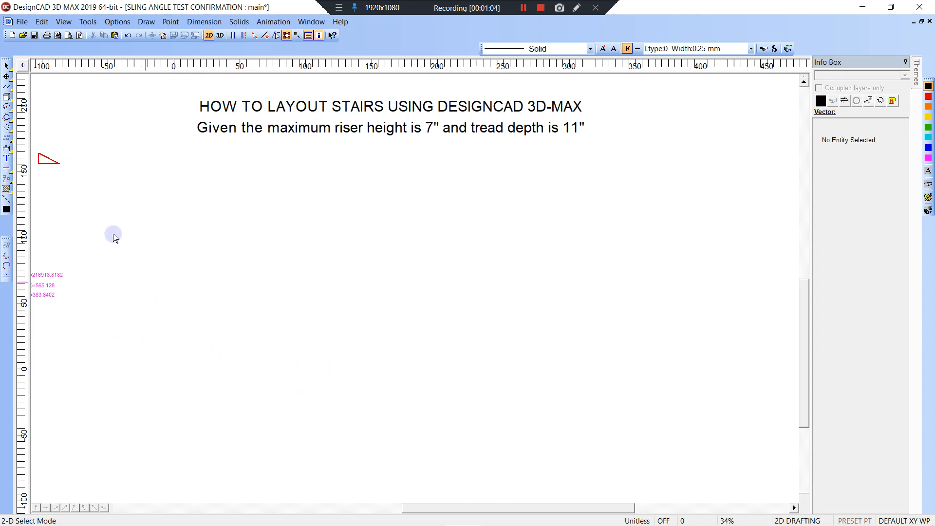
Draw a small box starting at the origin, then cancel the box tool.
click(6, 96)
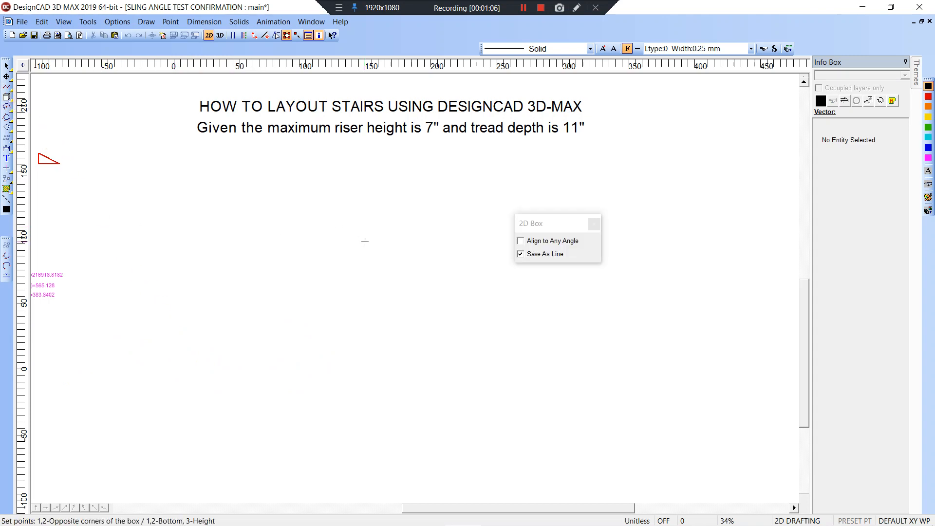
key(Tab)
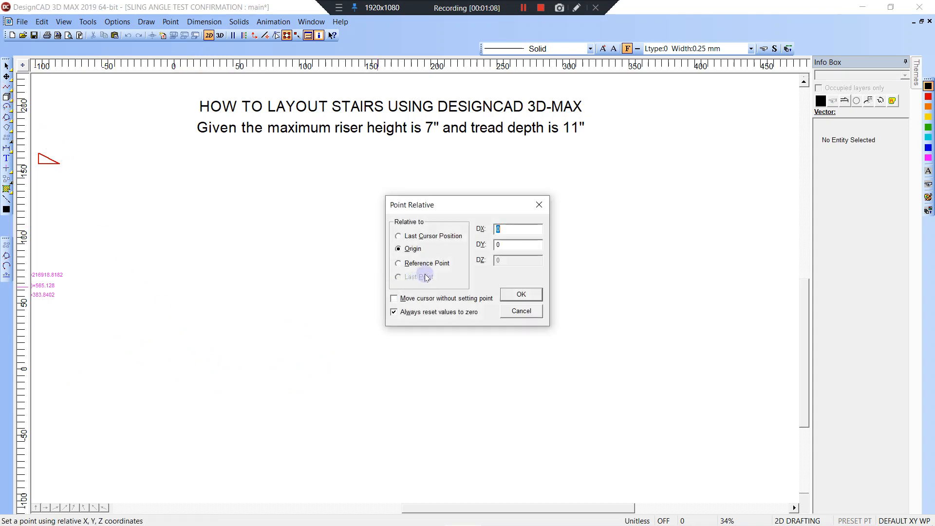
click(507, 294)
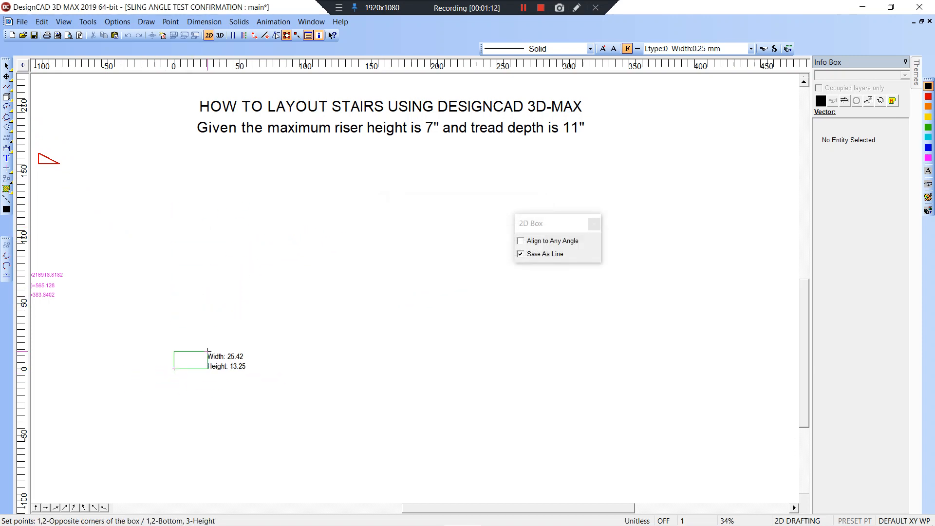
click(240, 323)
click(20, 102)
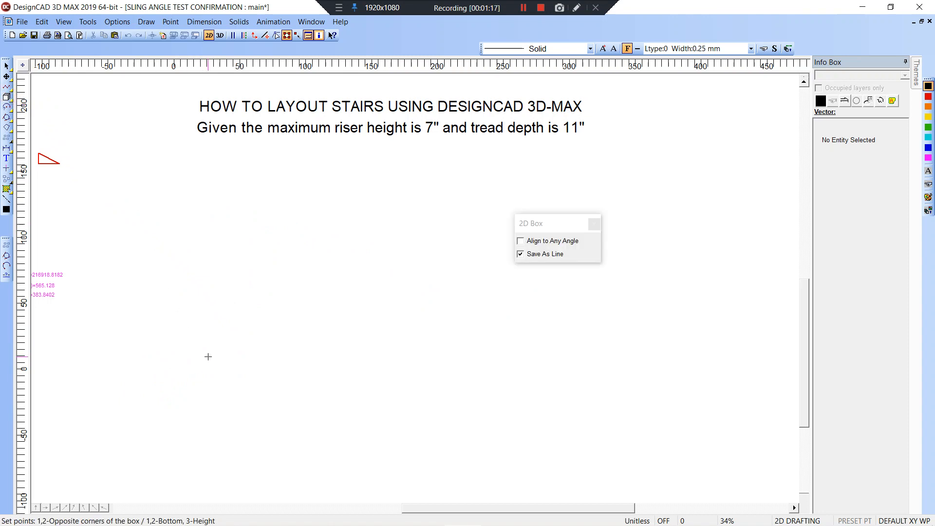
key(Escape)
Undo back until the deleted tall rectangle reappears, then clear the selection.
key(ctrl+z)
key(ctrl+z)
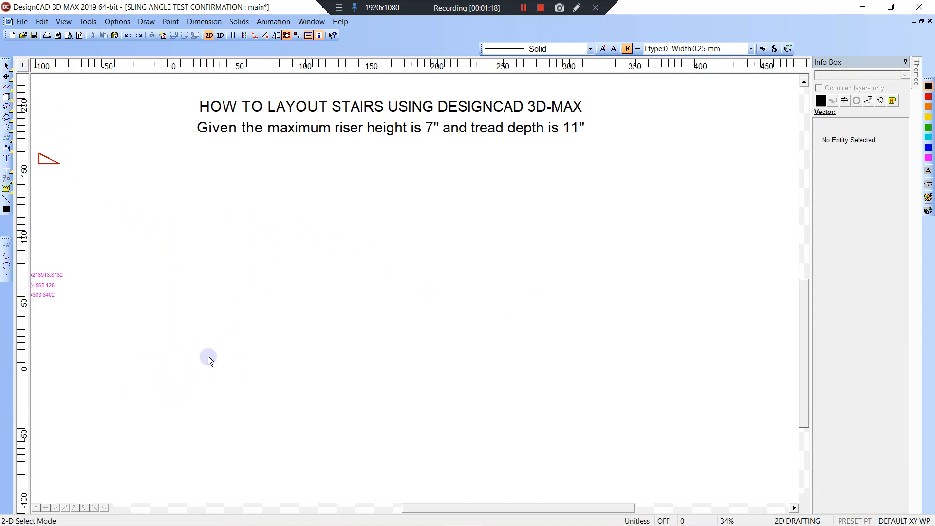
key(ctrl+z)
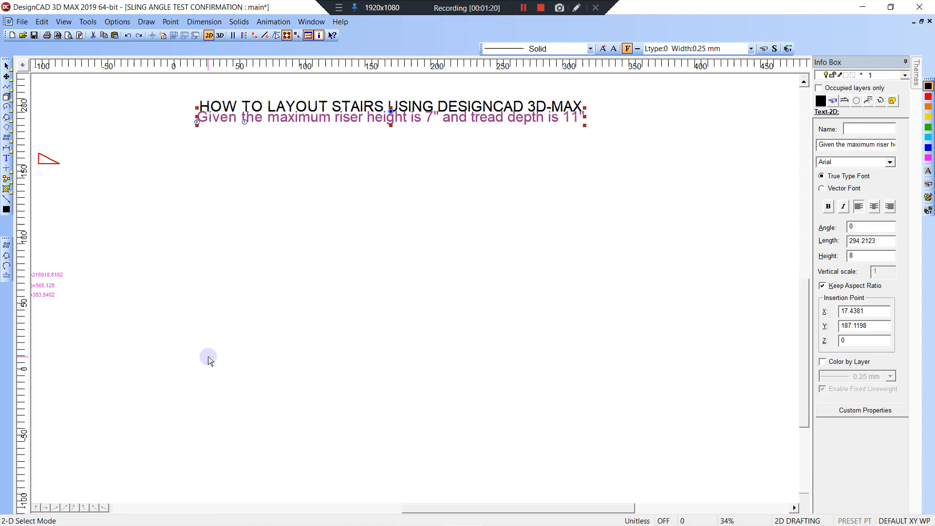
key(ctrl+y)
key(ctrl+y)
click(246, 328)
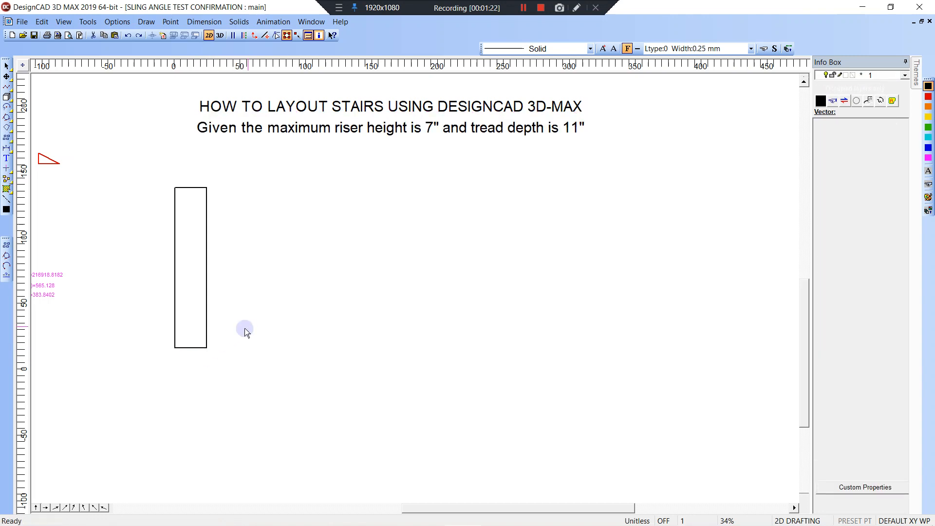
Pick the rectangle's lower-left corner and enter a zero offset from the origin.
click(175, 349)
key(apostrophe)
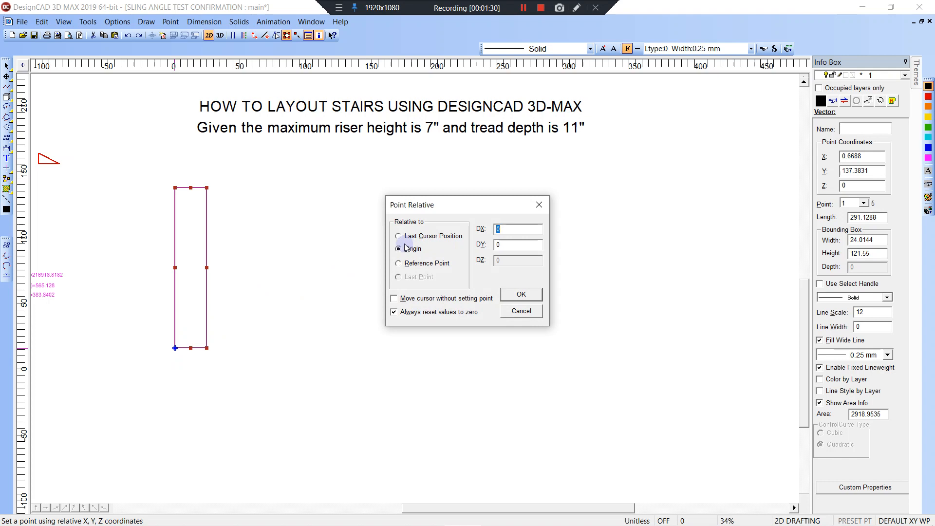
click(525, 295)
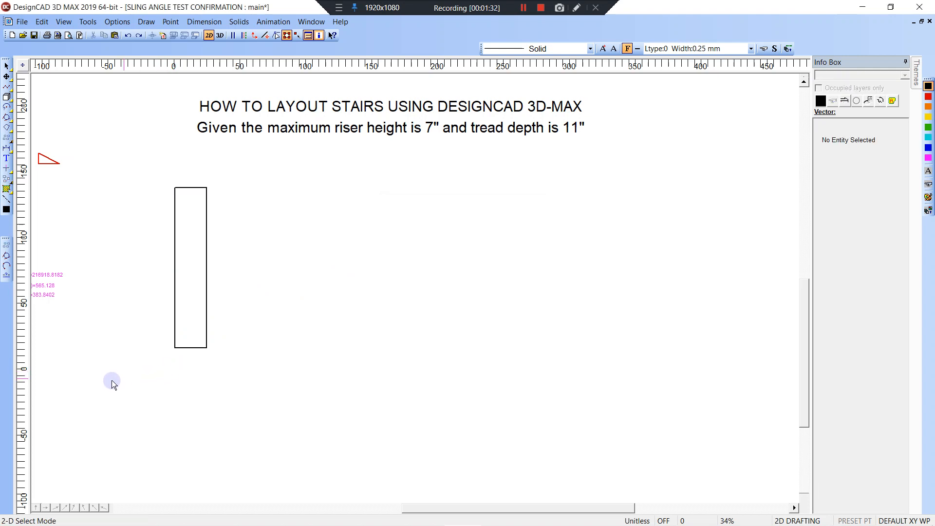
Move the rectangle so its lower-left corner sits on the origin.
click(175, 348)
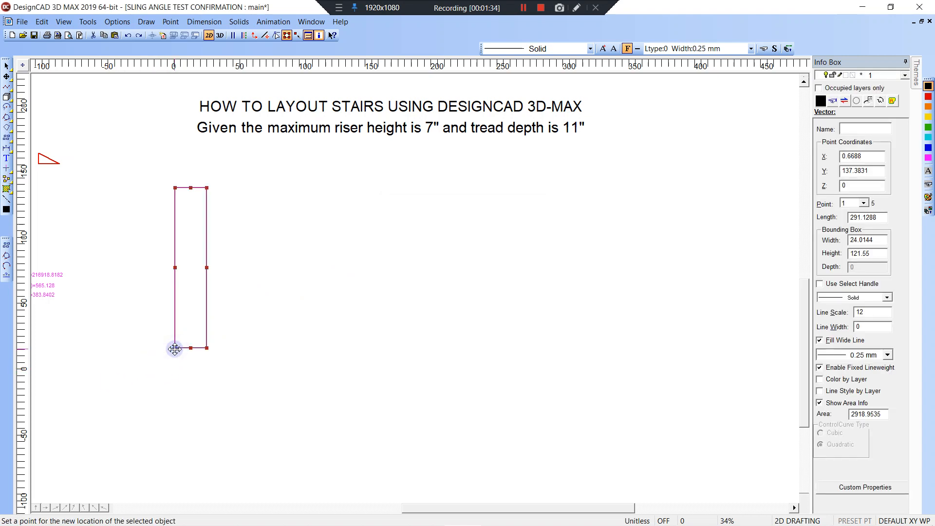
click(174, 349)
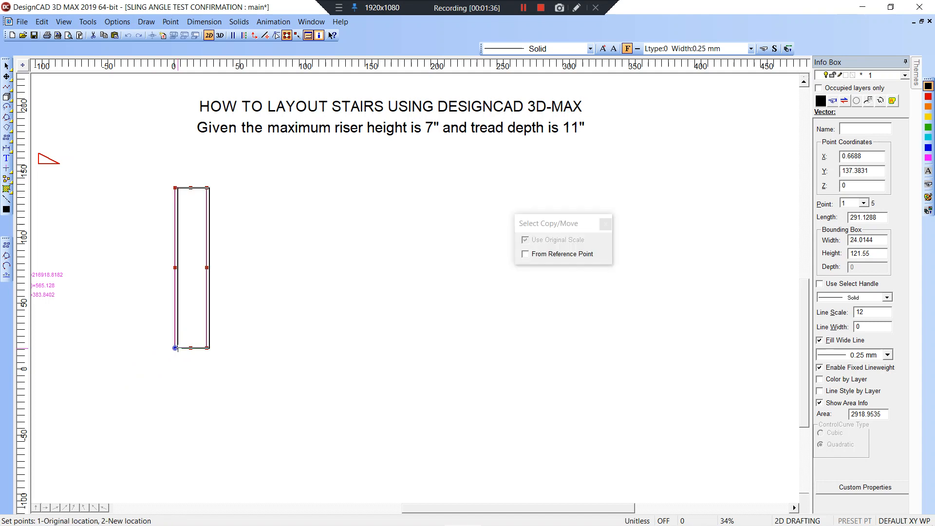
key(apostrophe)
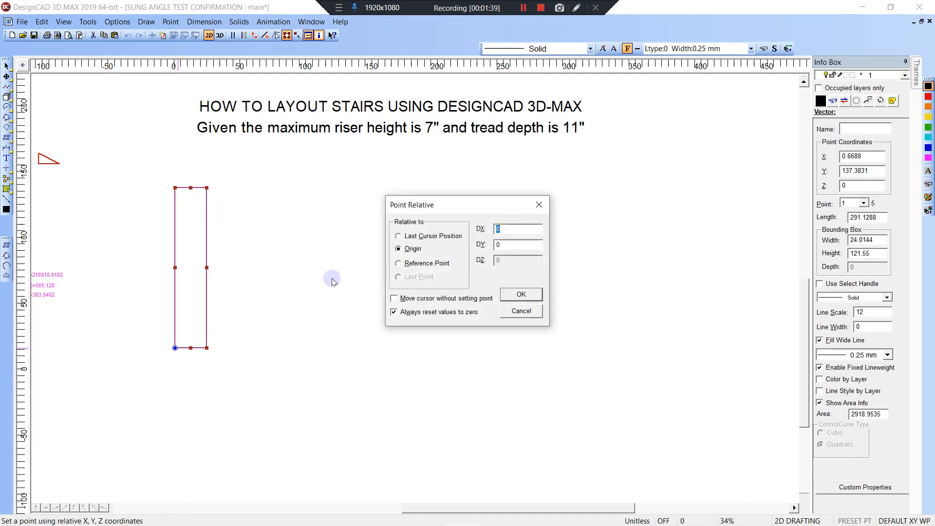
click(520, 294)
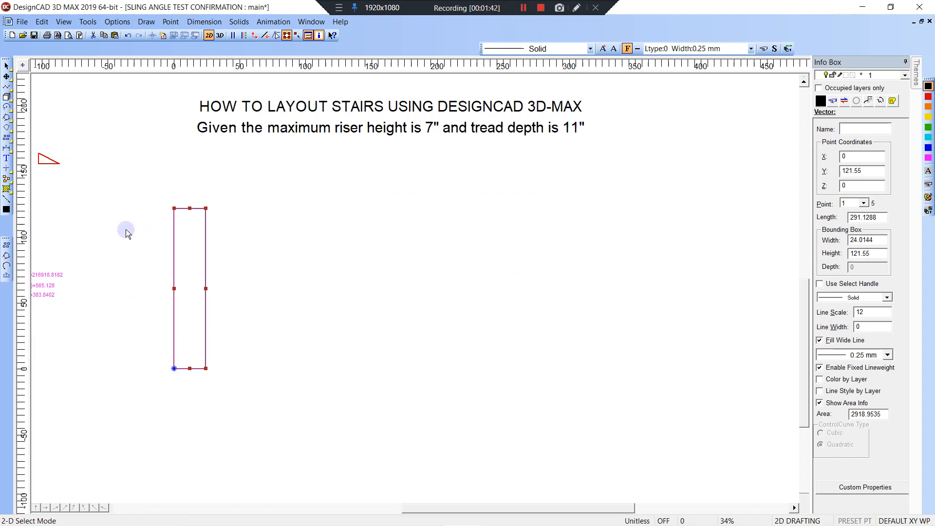
drag(174, 368, 176, 350)
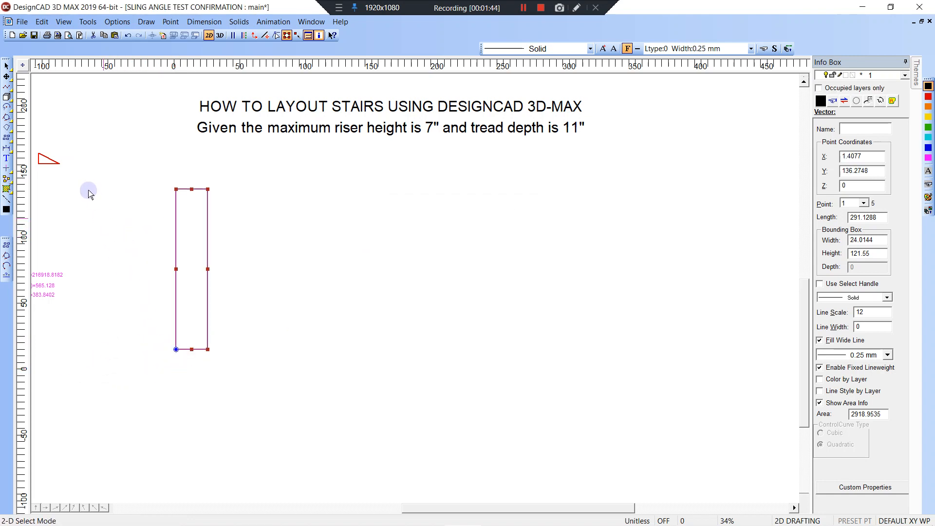
Set the drawing origin at the rectangle's lower-left corner and pan the view.
click(23, 65)
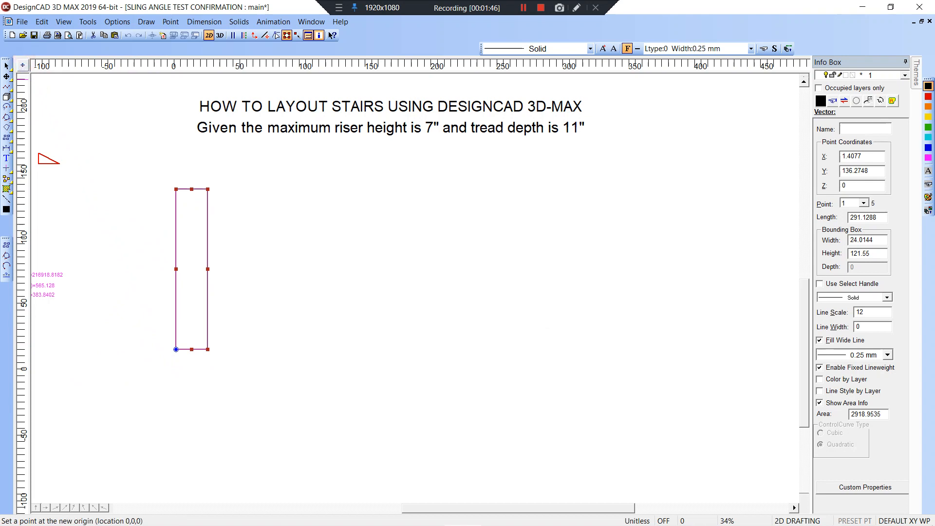
click(166, 352)
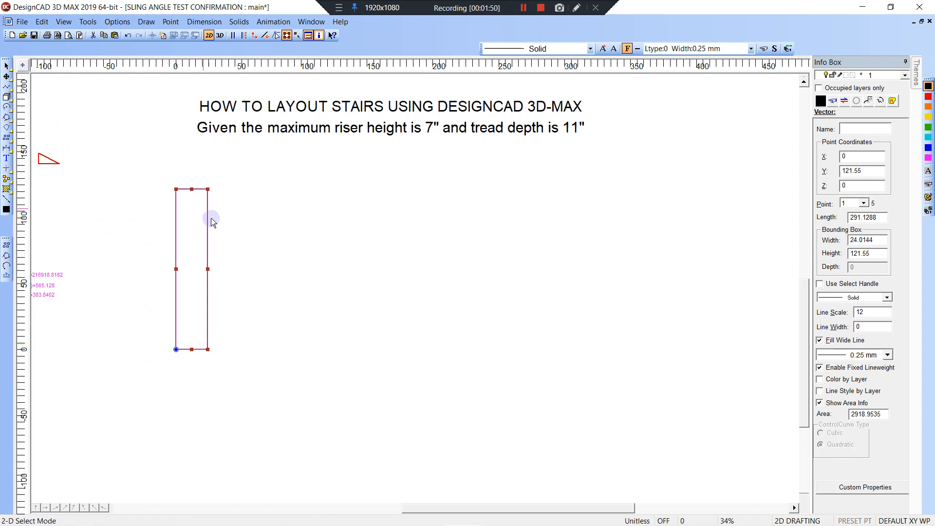
mouse_move(219, 223)
middle_down()
mouse_move(222, 235)
mouse_move(197, 262)
middle_up()
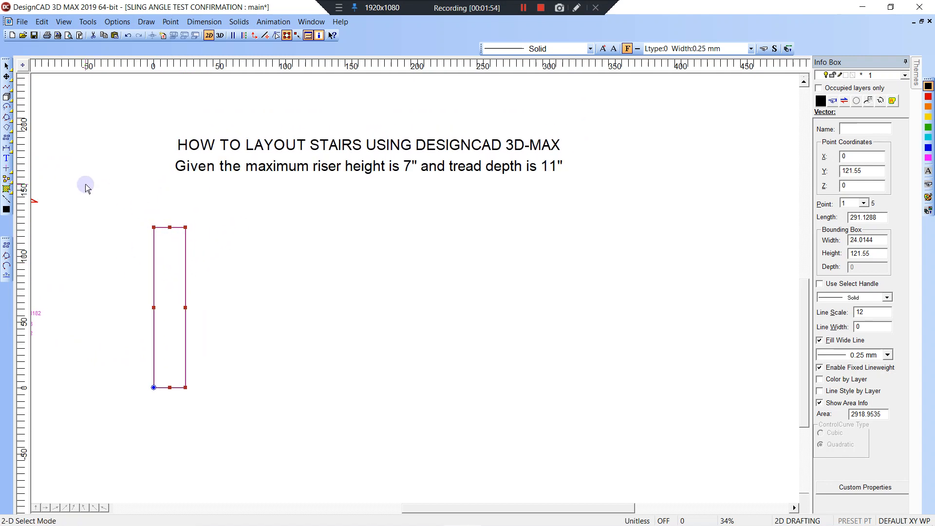
click(226, 267)
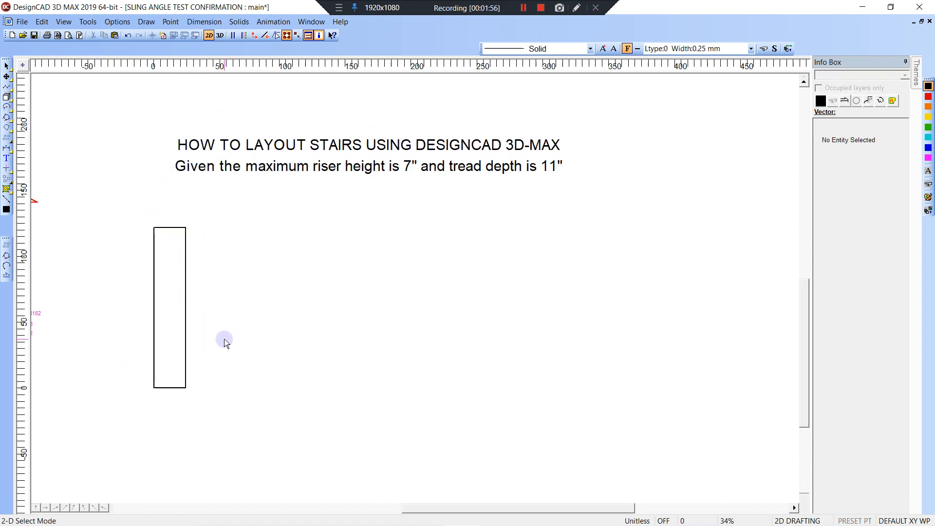
Draw a floor line about 163 units right from the rectangle's bottom-right corner.
key(l)
click(186, 389)
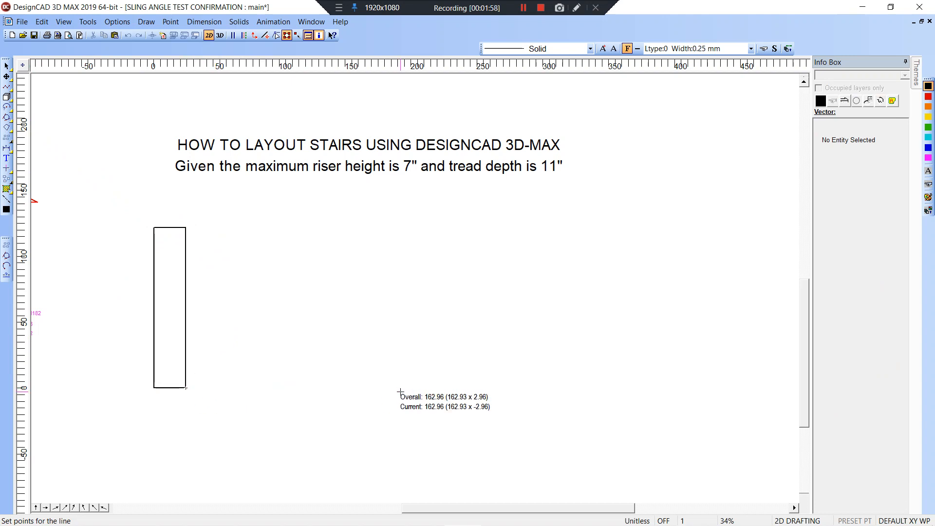
click(536, 383)
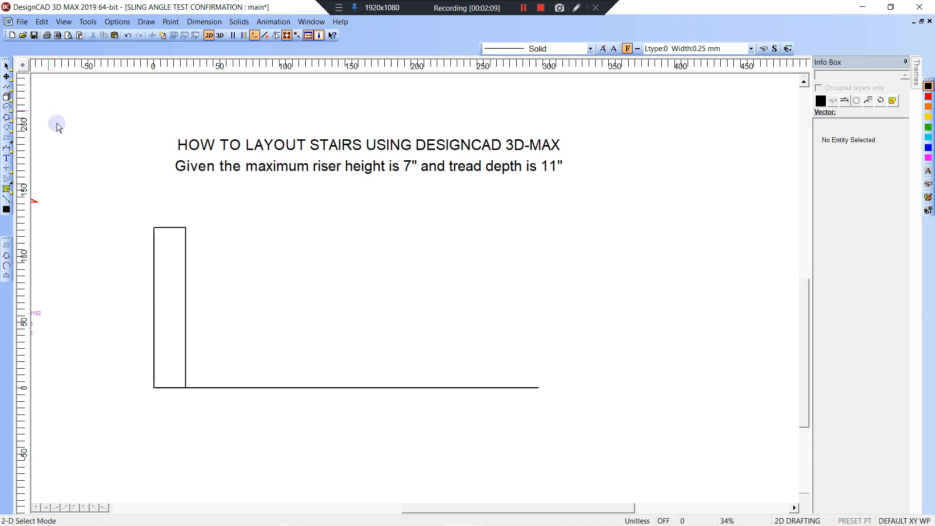
key(l)
click(187, 228)
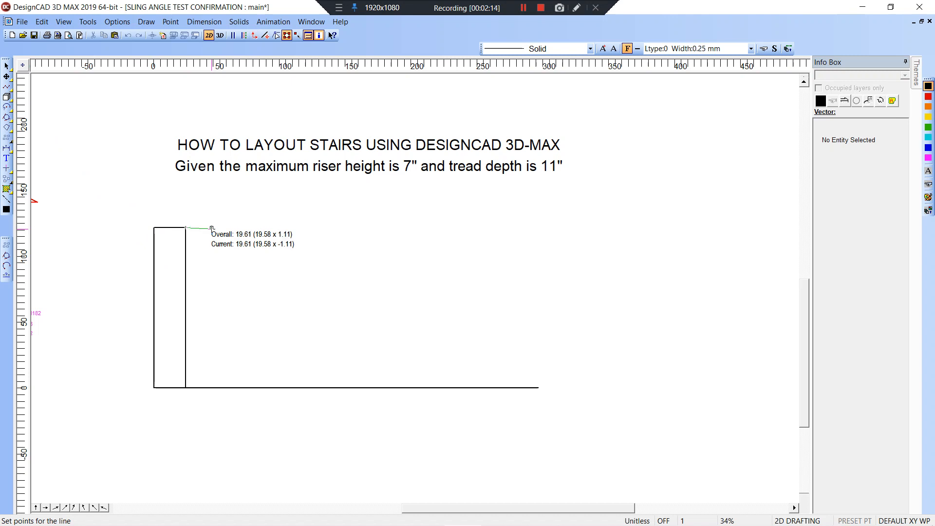
Draw a slanted line from the landing corner to Last Point offset DX 11, DY -7.
key(apostrophe)
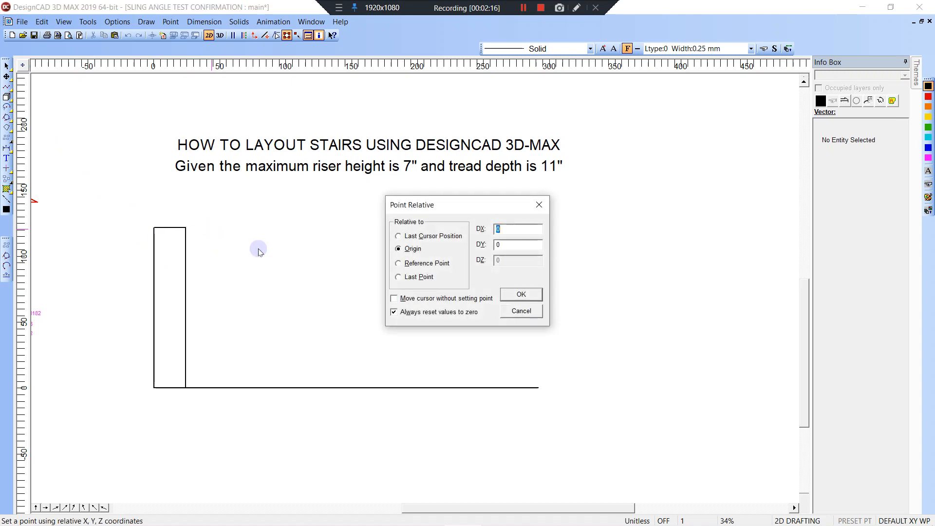
click(399, 276)
double_click(510, 228)
text(--)
key(Return)
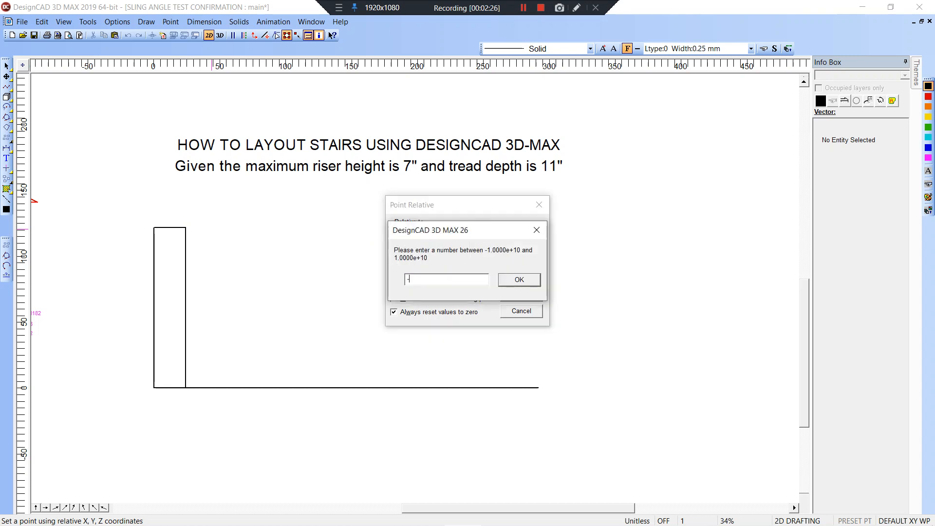
text(-7)
click(520, 279)
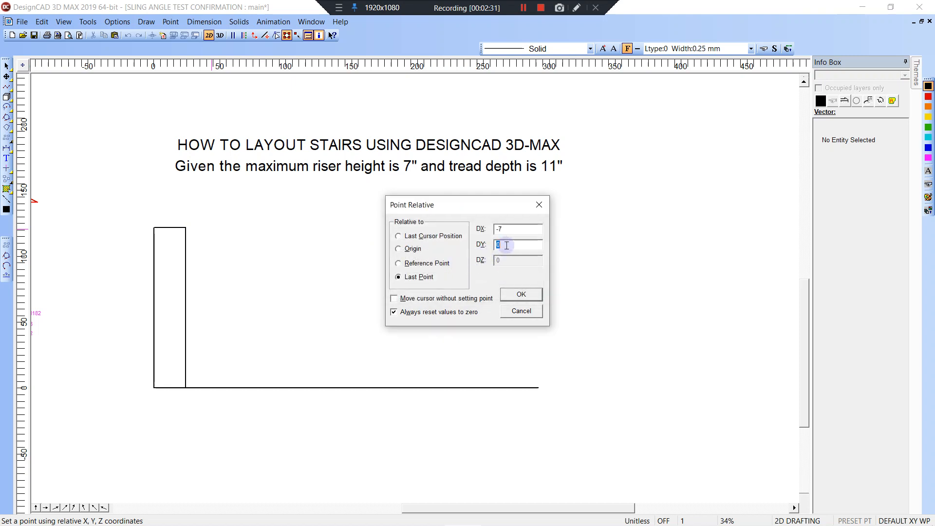
double_click(511, 230)
text(11)
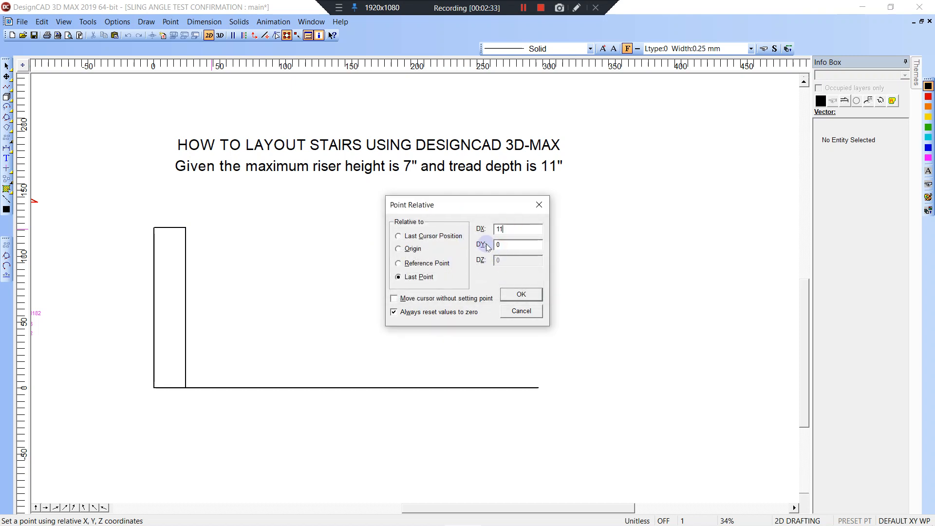
key(Tab)
text(-)
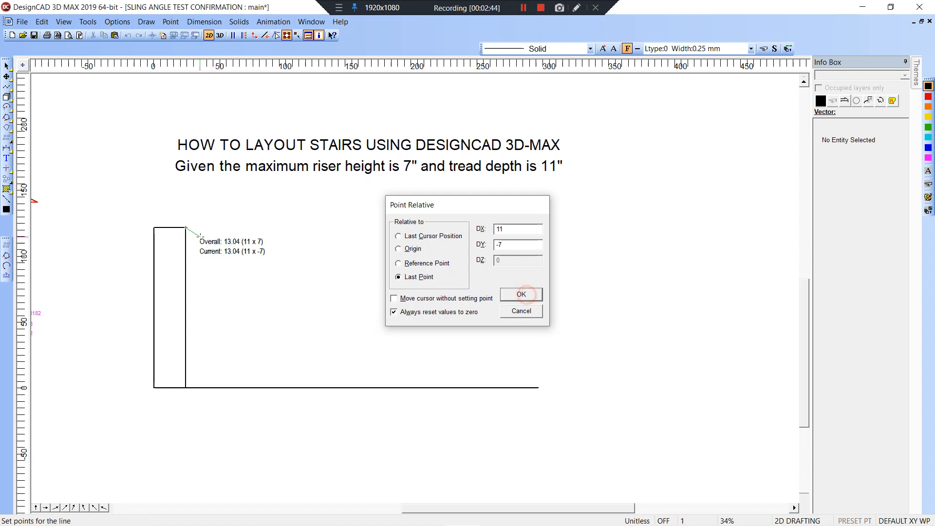
click(522, 295)
right_click(158, 248)
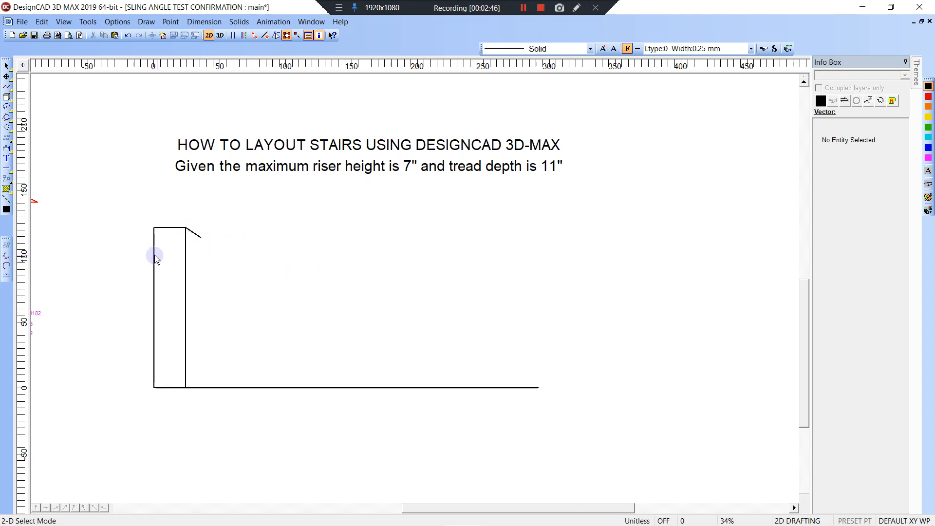
With Ortho on, draw lines 11 left and 7 up to close the step triangle.
key(v)
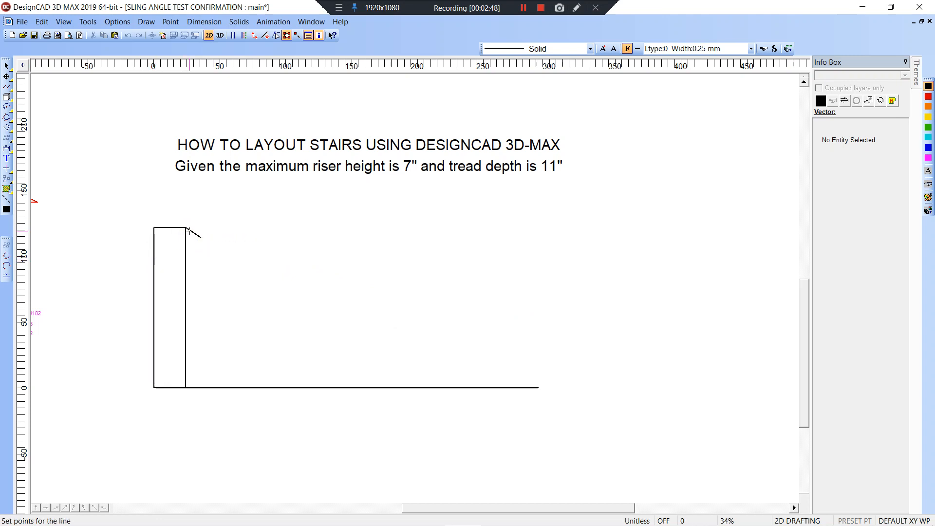
click(188, 229)
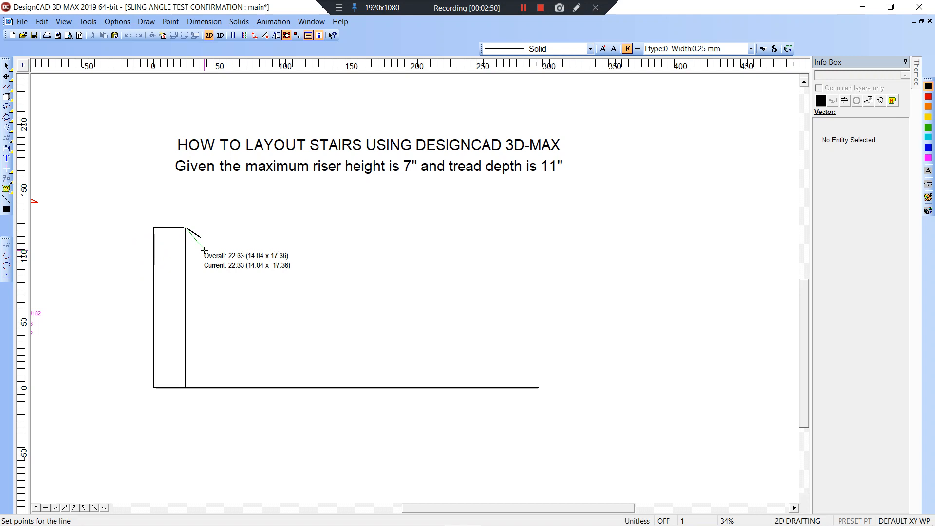
key(k)
right_click(200, 241)
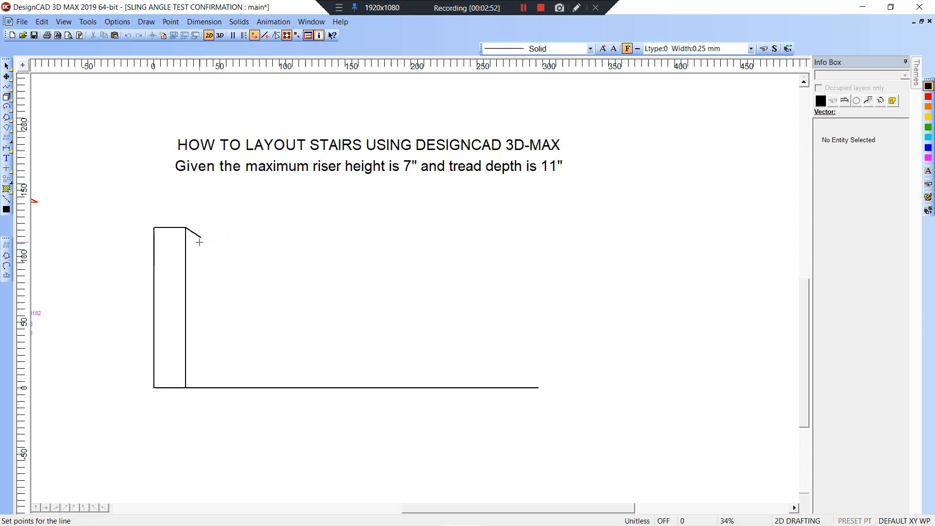
click(199, 242)
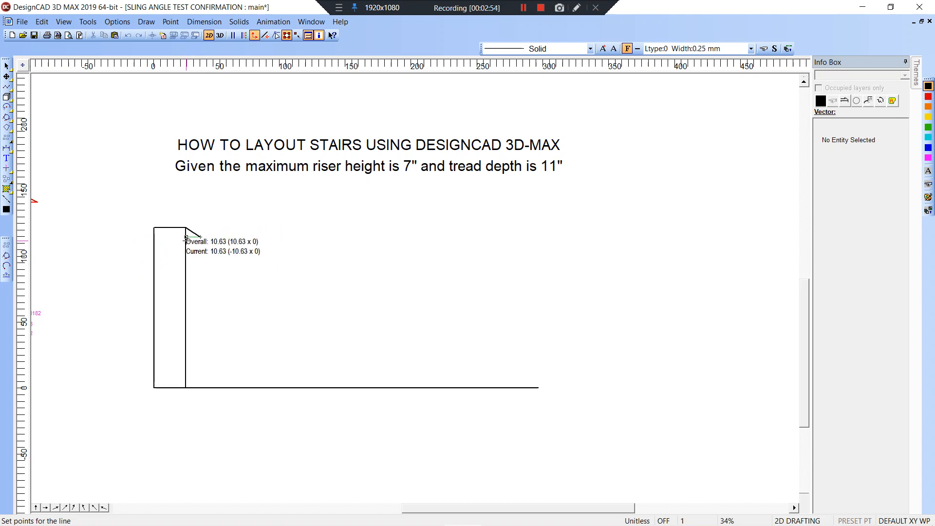
click(186, 238)
click(186, 227)
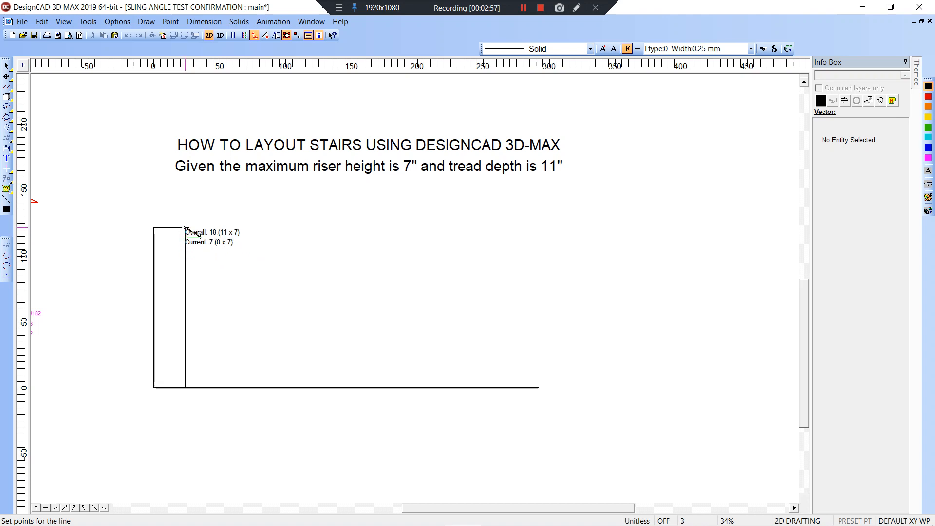
key(Return)
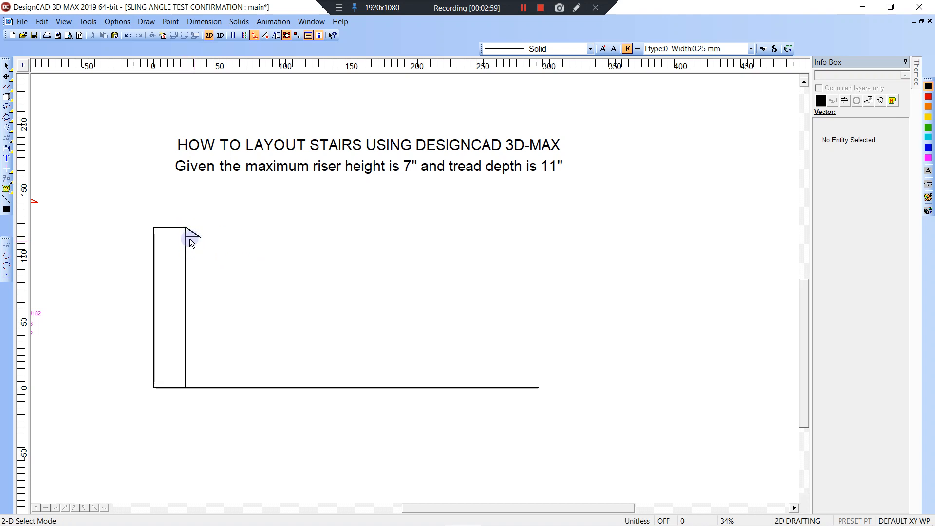
key(z)
click(135, 212)
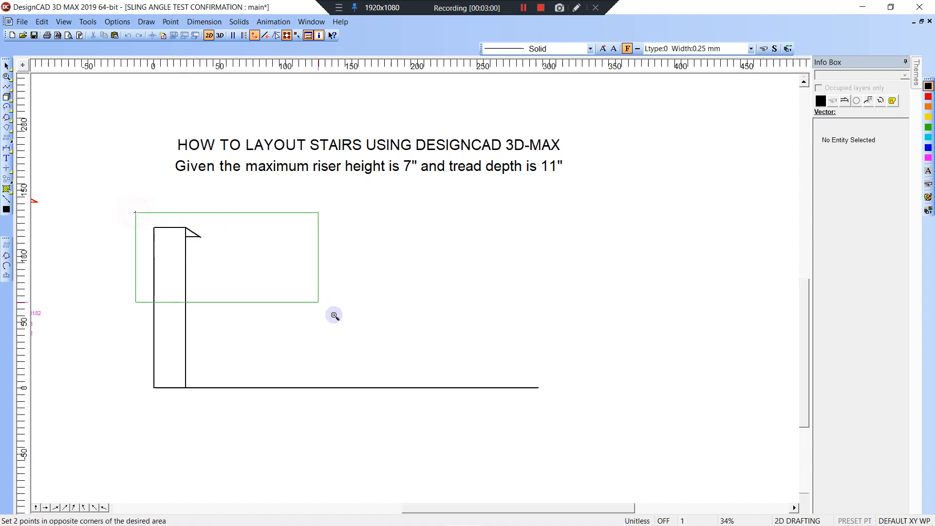
Zoom in on the landing and select the 11-by-7 step lines.
click(440, 390)
click(178, 108)
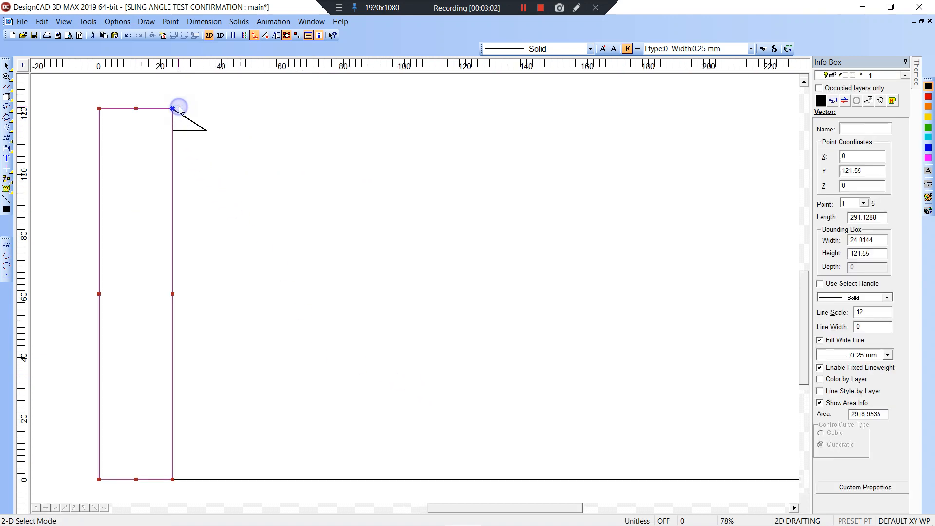
click(179, 110)
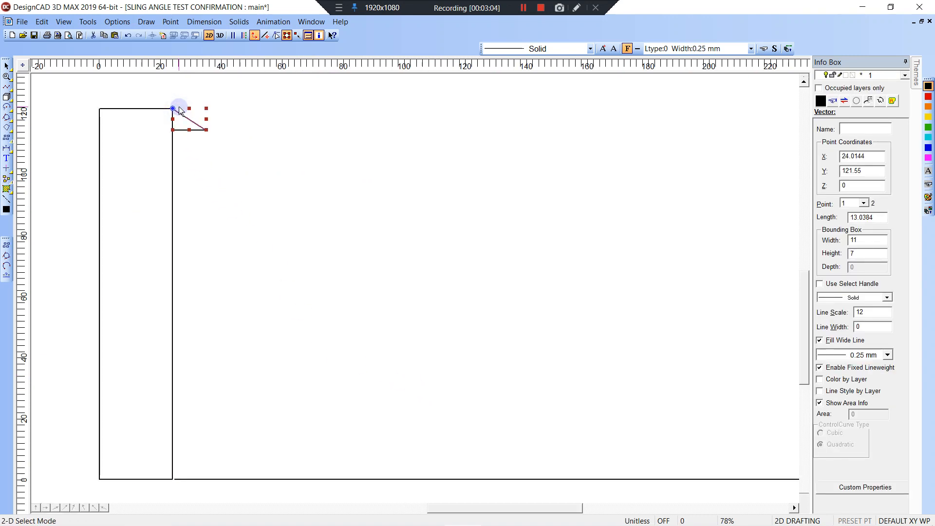
click(179, 110)
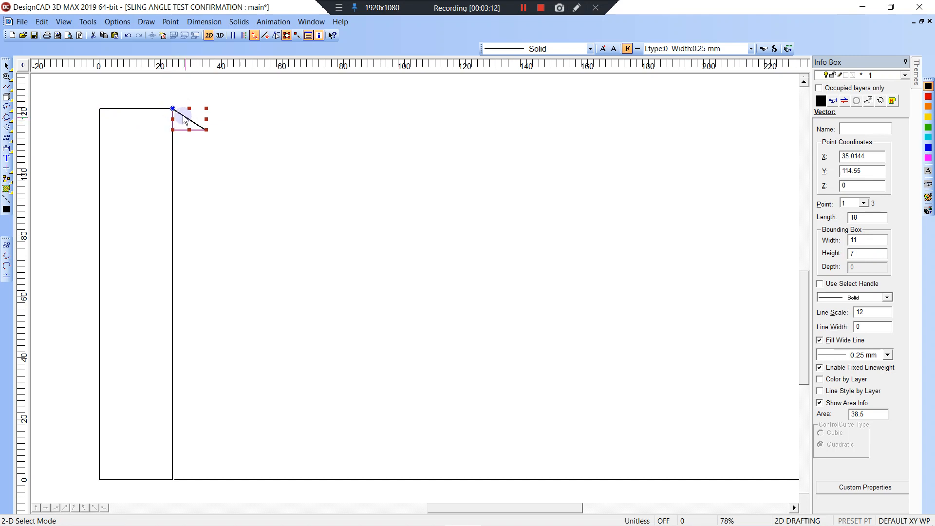
Array the step with 25 columns and 1 row.
click(146, 22)
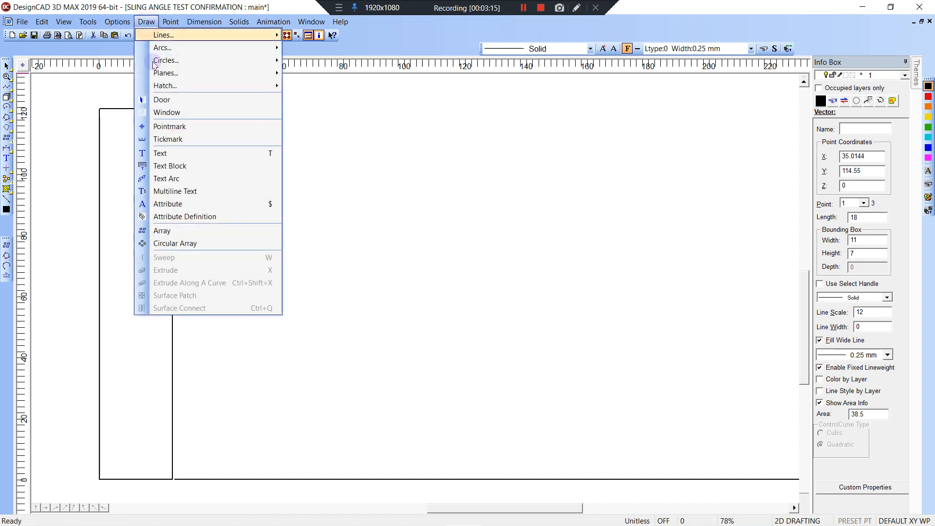
click(164, 231)
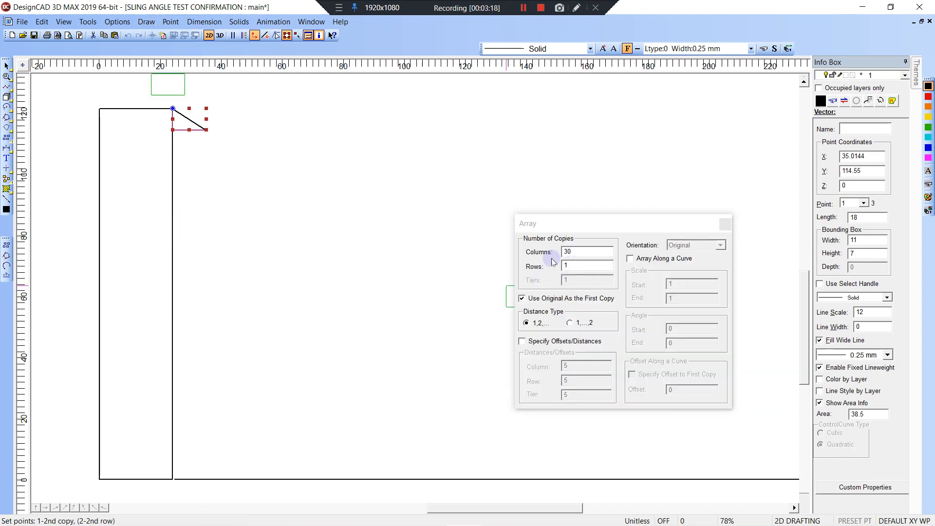
double_click(589, 248)
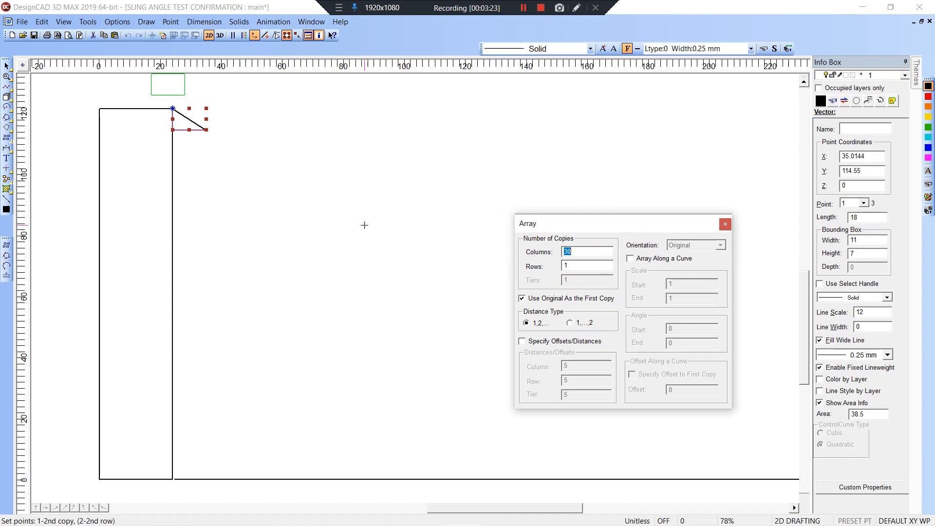
click(544, 228)
text(25)
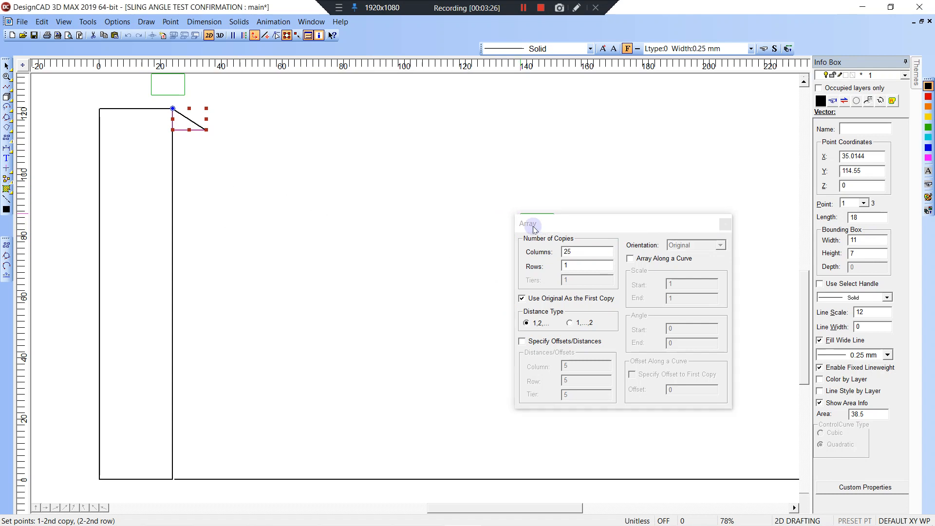
click(568, 266)
click(205, 127)
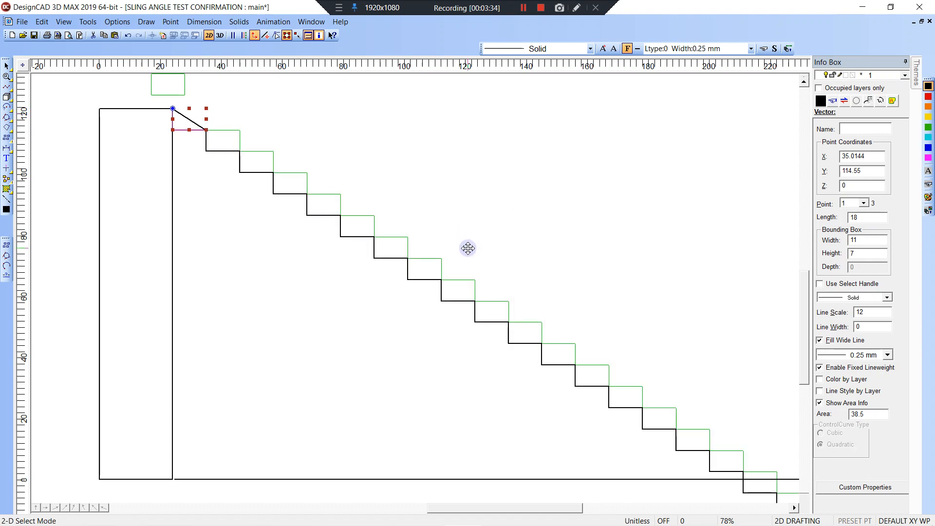
Window-select and delete the steps that fall below the floor line.
middle_drag(468, 247, 402, 211)
scroll(401, 209, down, 2)
scroll(453, 318, down, 2)
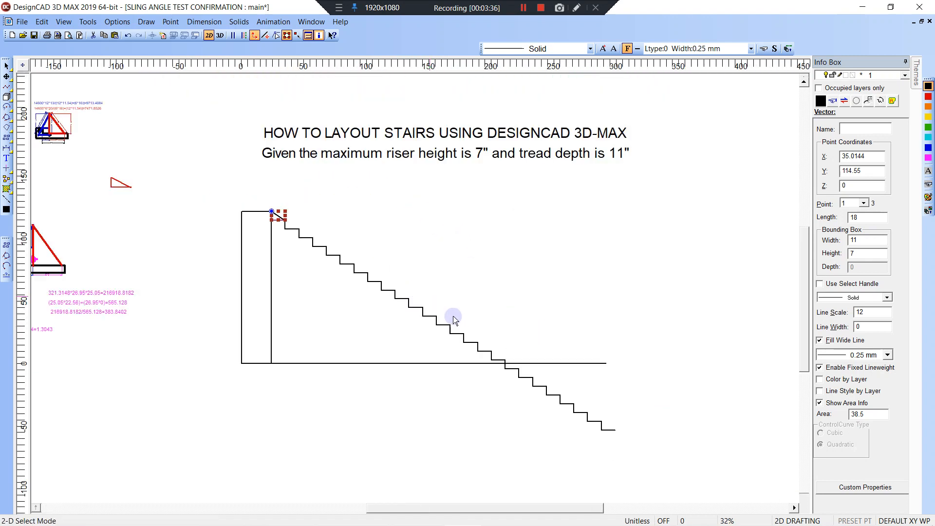
click(503, 364)
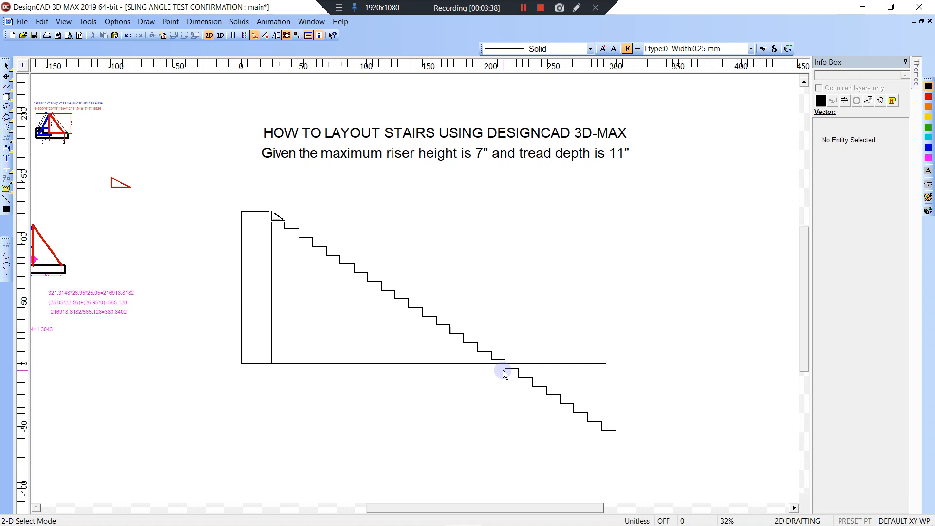
drag(507, 370, 642, 458)
key(Delete)
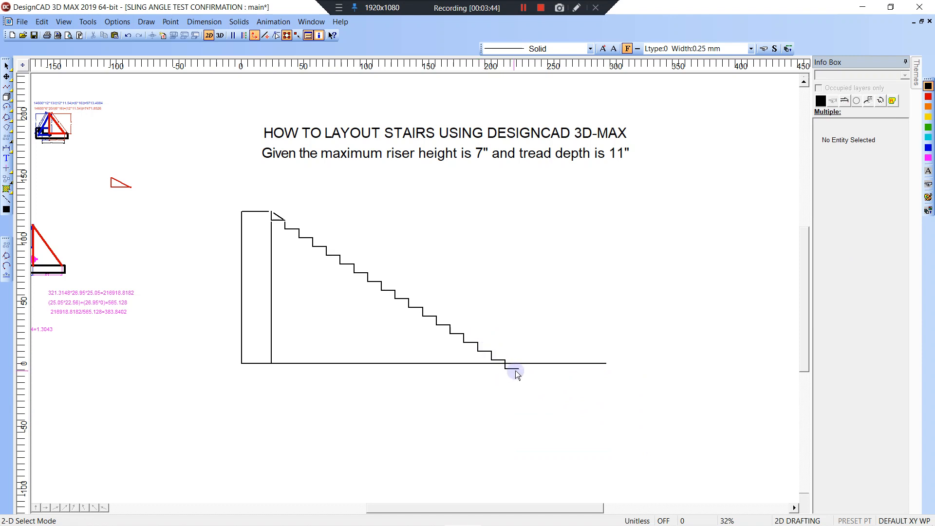
Zoom in and delete the slanted line on the top step.
key(w)
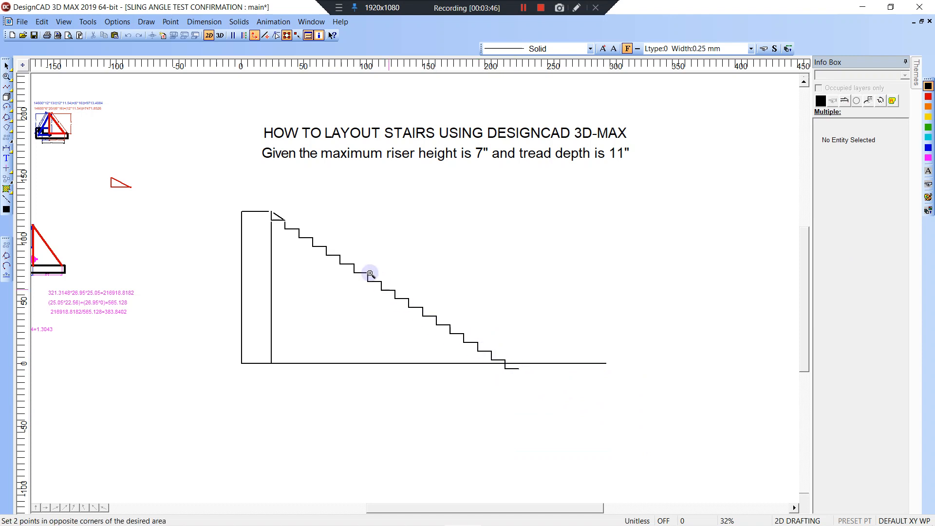
click(259, 208)
click(561, 391)
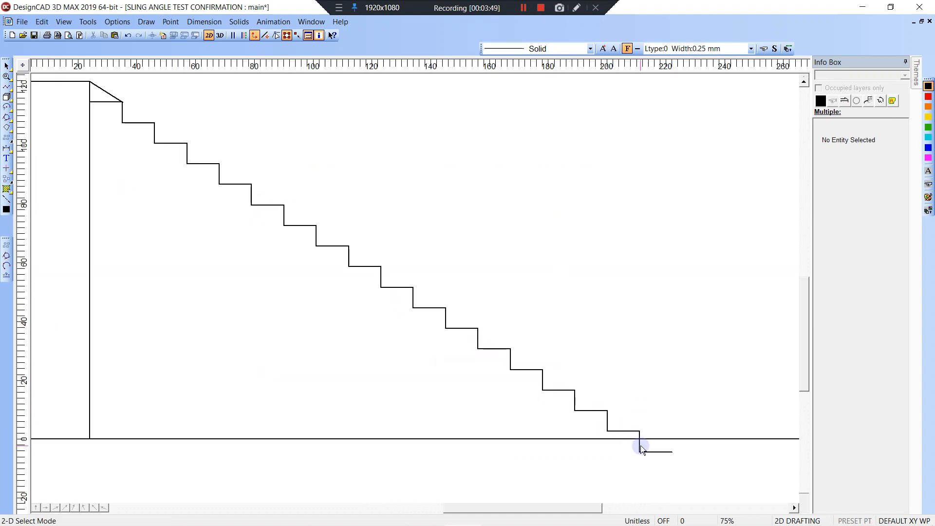
click(642, 446)
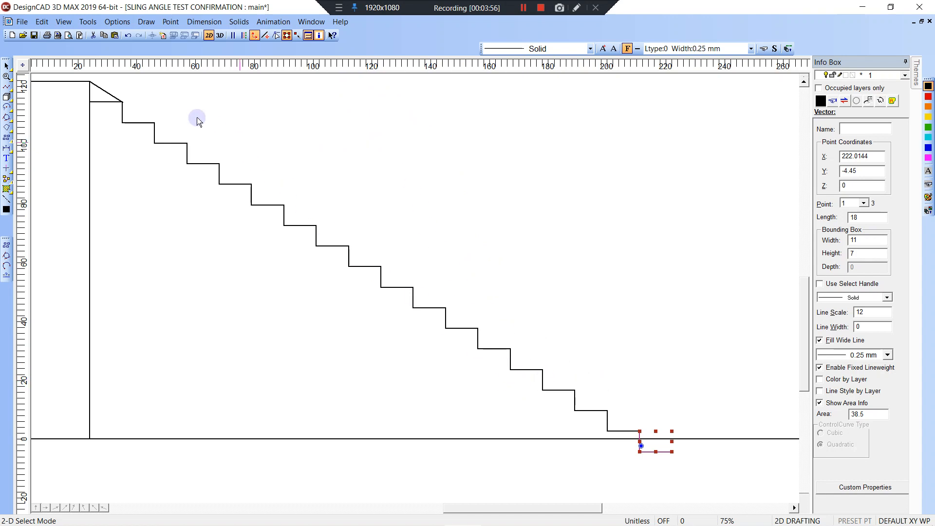
click(107, 92)
key(Delete)
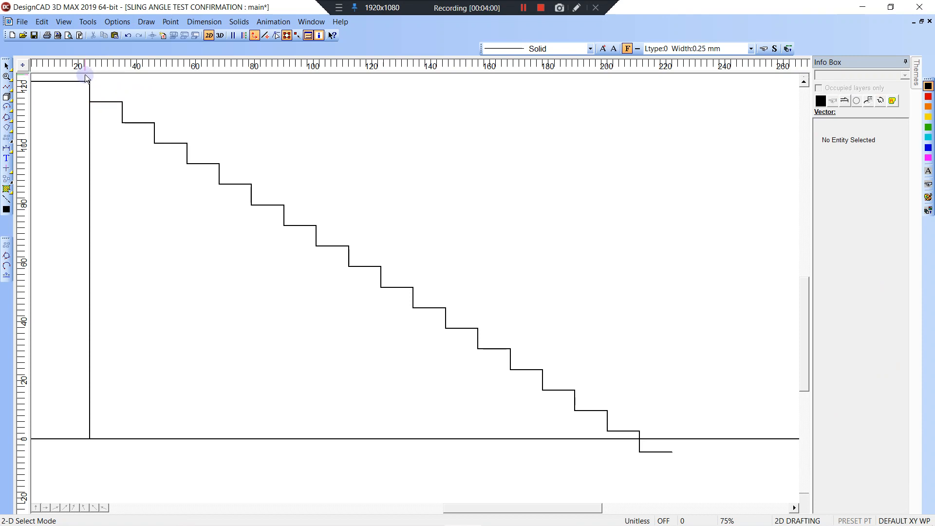
drag(85, 77, 466, 374)
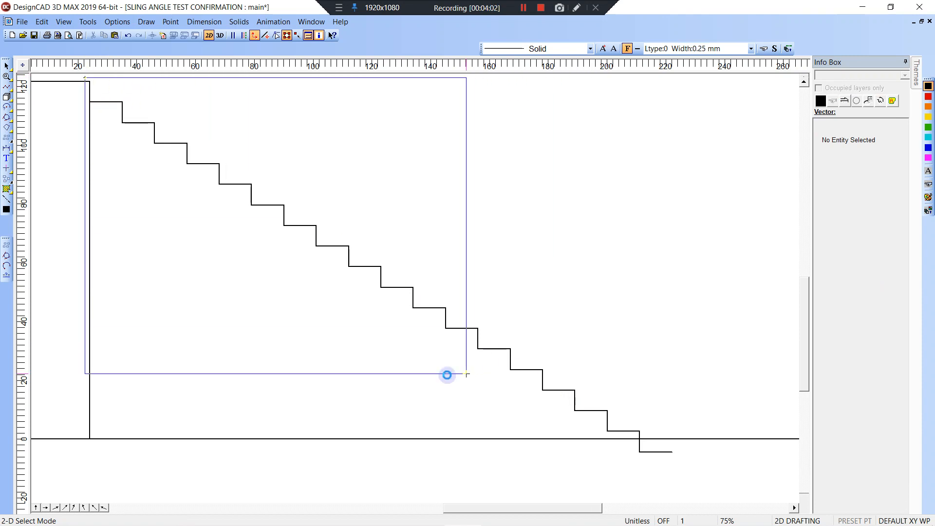
Start a dimension on a riser, picking its bottom and top points.
key(Escape)
key(d)
right_click(608, 431)
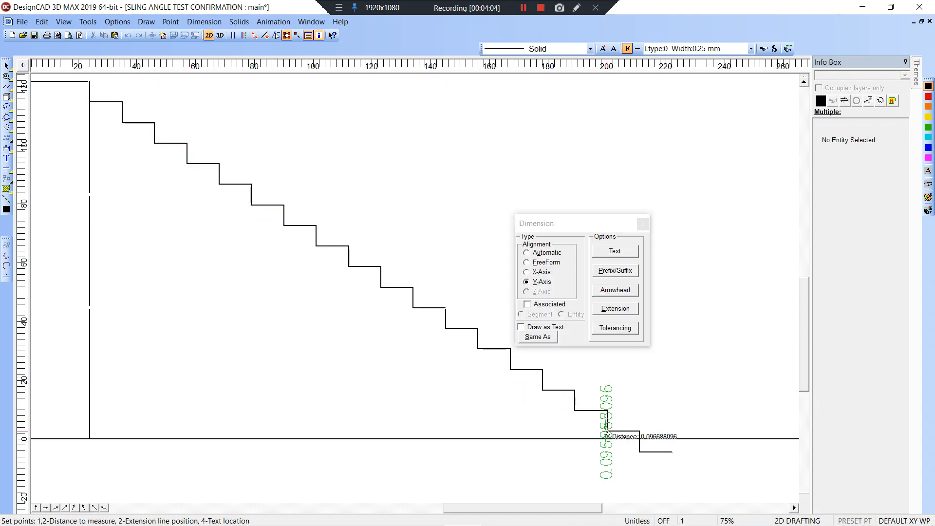
right_click(607, 411)
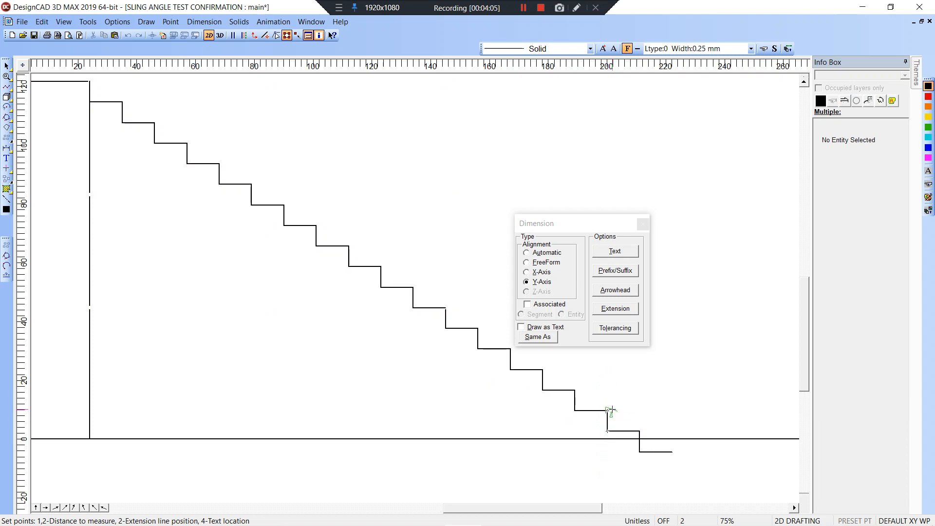
Set dimension text precision to .001, save the setting, and cancel the dimension.
click(615, 251)
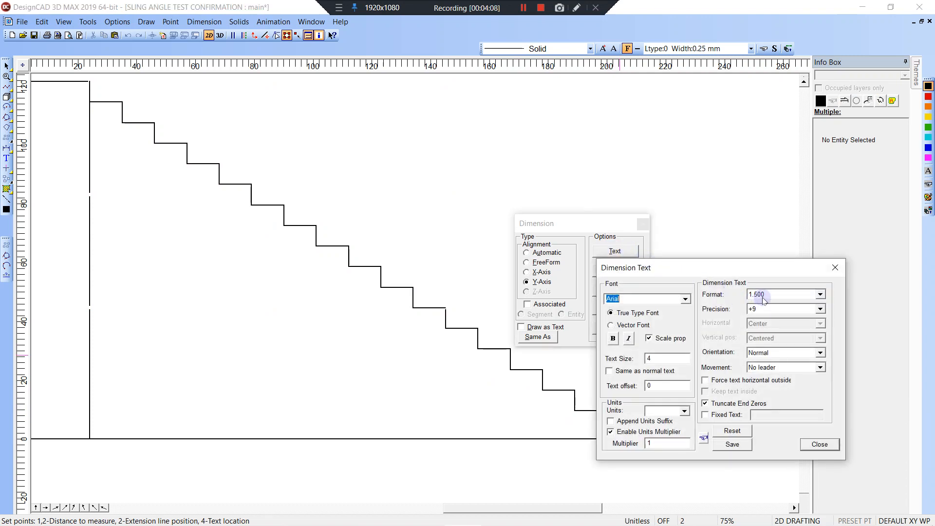
click(764, 295)
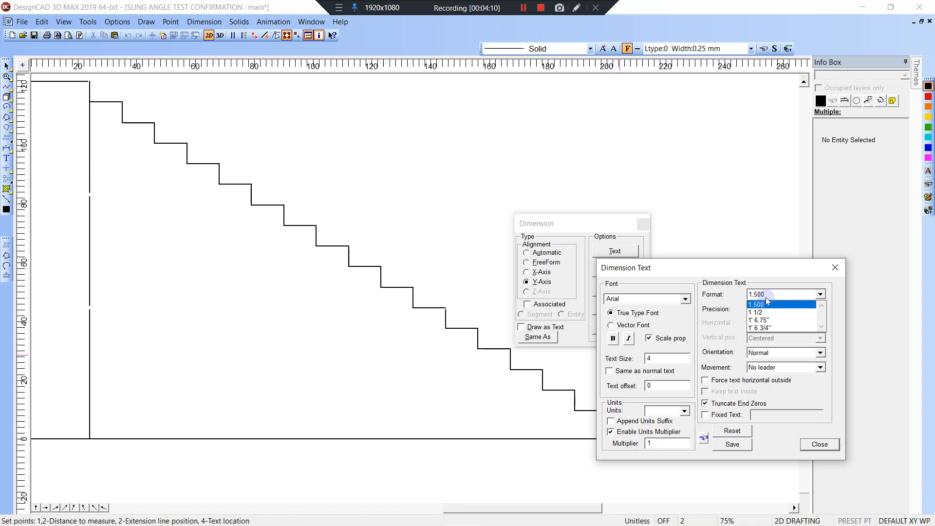
click(766, 294)
click(762, 310)
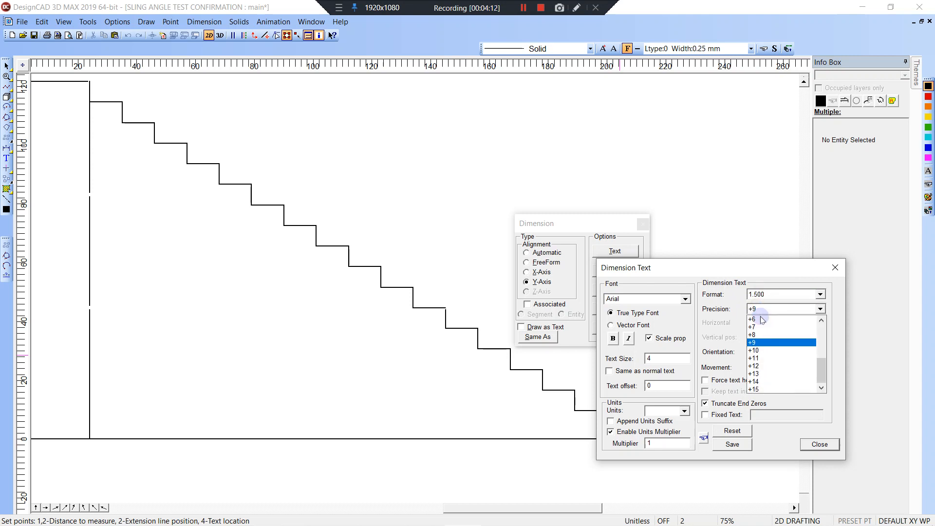
scroll(762, 320, up, 3)
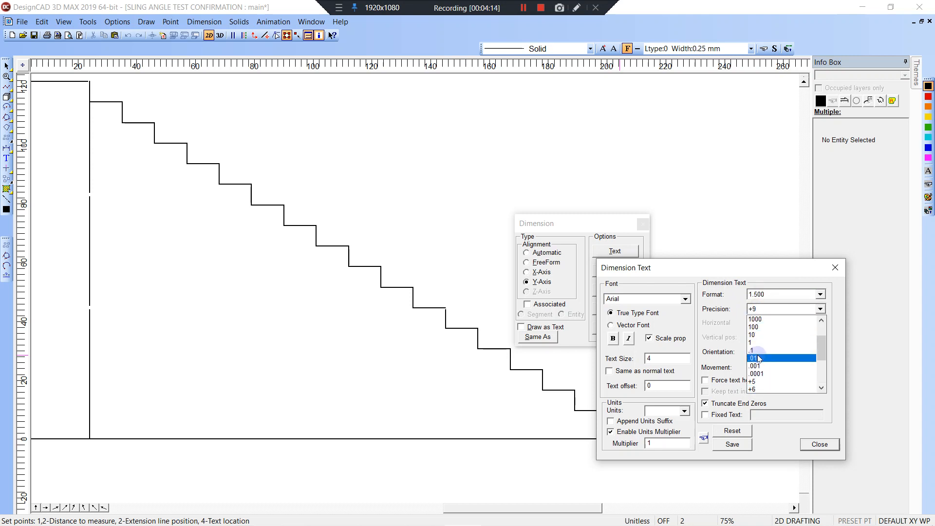
click(758, 359)
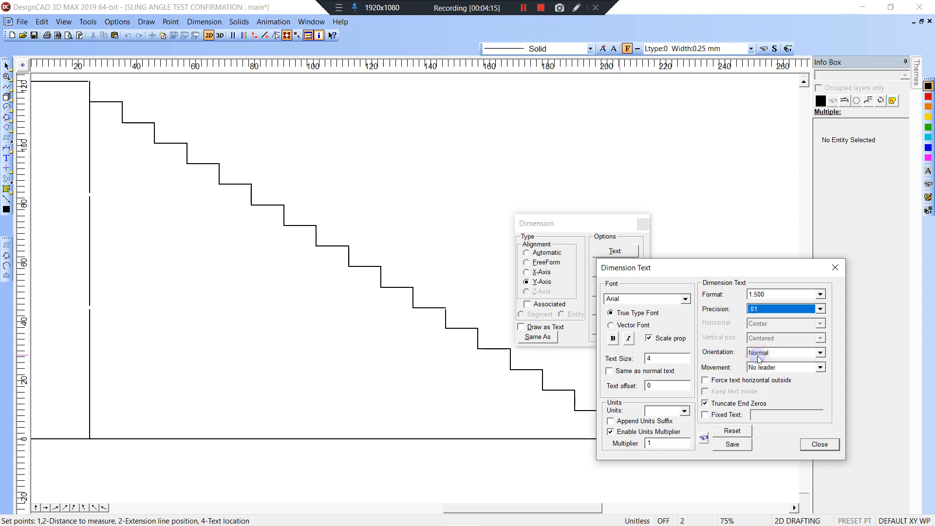
click(764, 310)
click(766, 325)
click(737, 444)
click(820, 444)
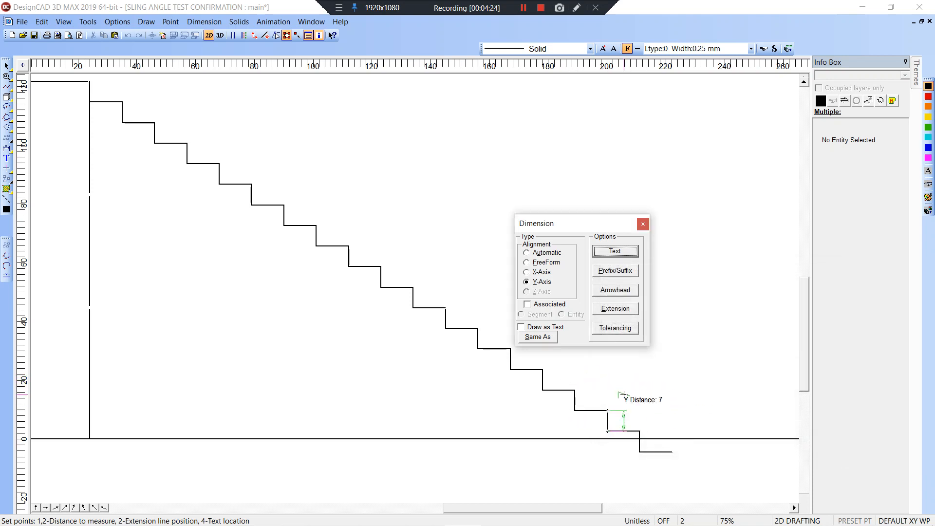
key(Escape)
key(Escape)
key(Escape)
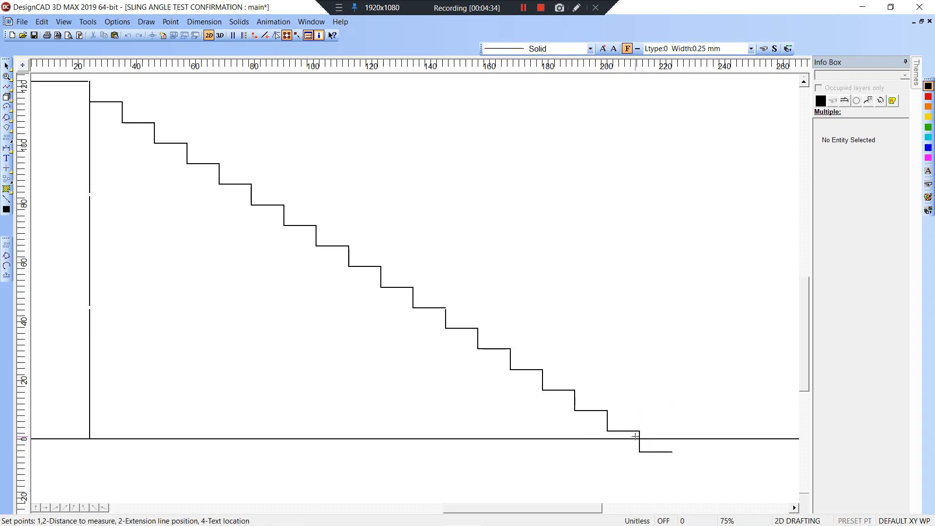
key(Escape)
Select the whole stepped stair polyline.
drag(84, 76, 680, 461)
scroll(627, 404, up, 6)
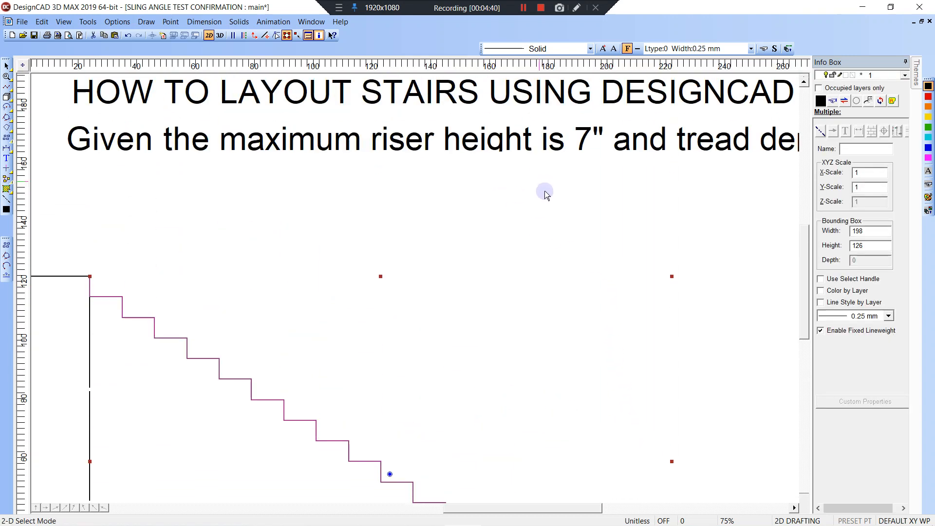
scroll(537, 266, down, 2)
scroll(549, 336, down, 6)
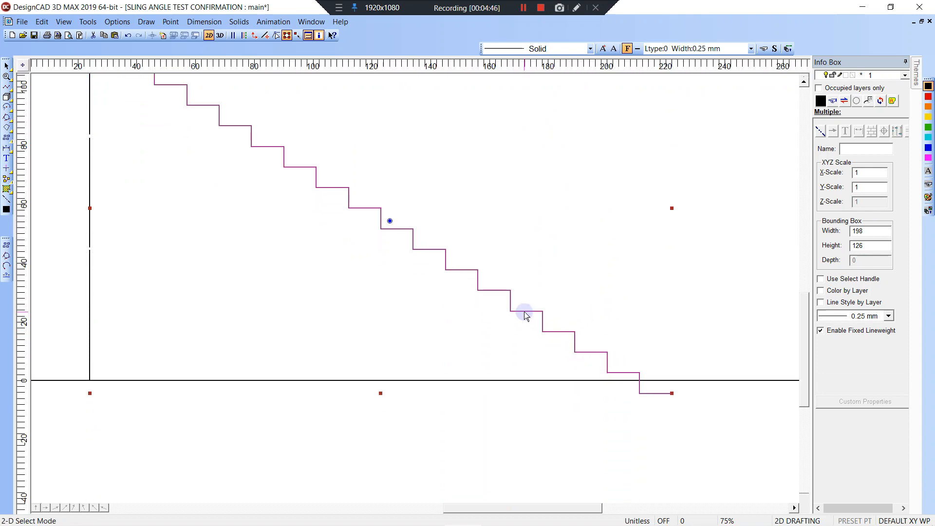
click(525, 312)
click(557, 307)
click(543, 312)
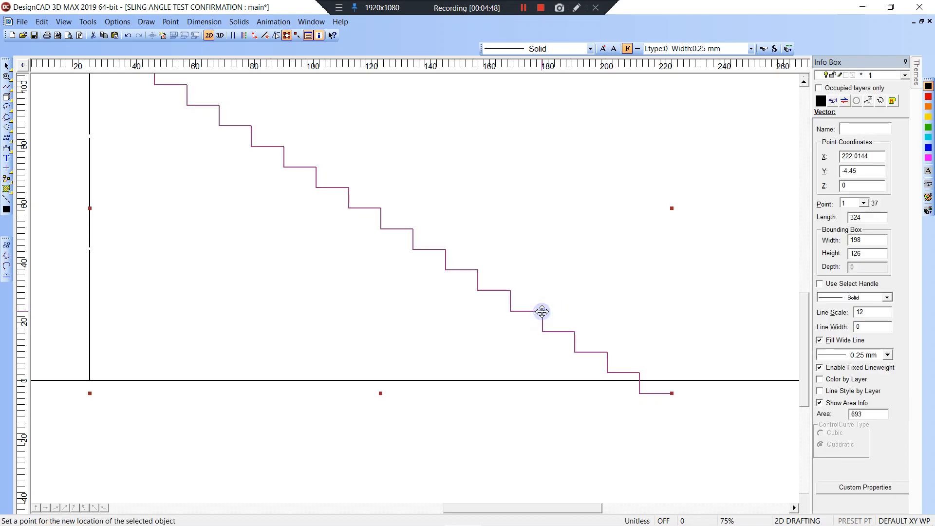
click(542, 312)
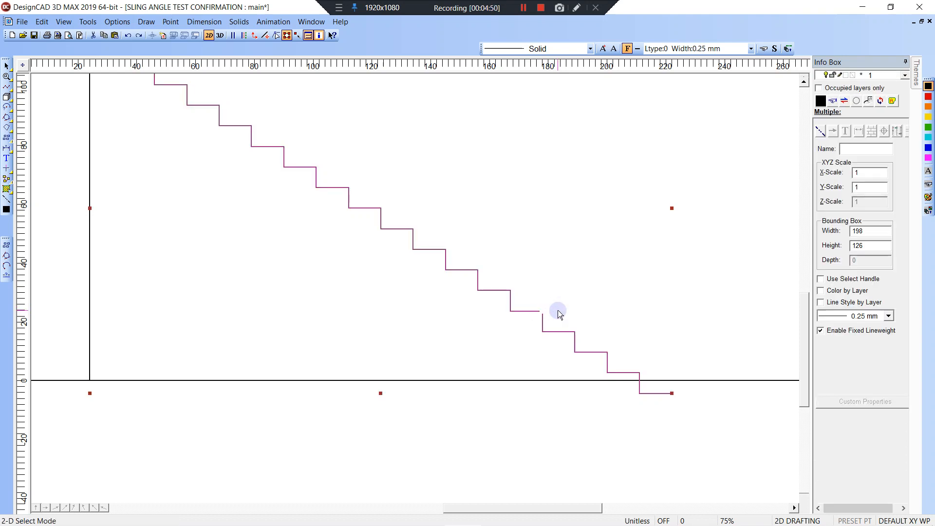
click(558, 312)
click(543, 312)
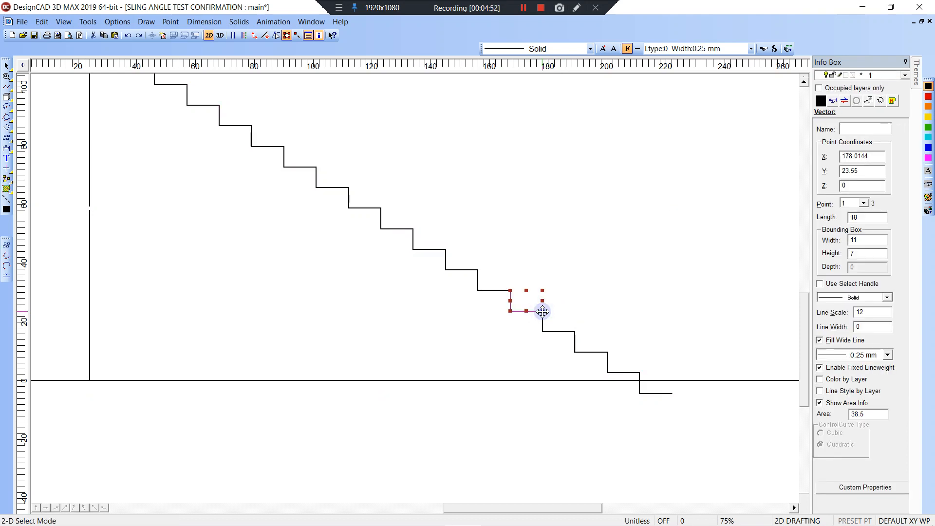
click(543, 312)
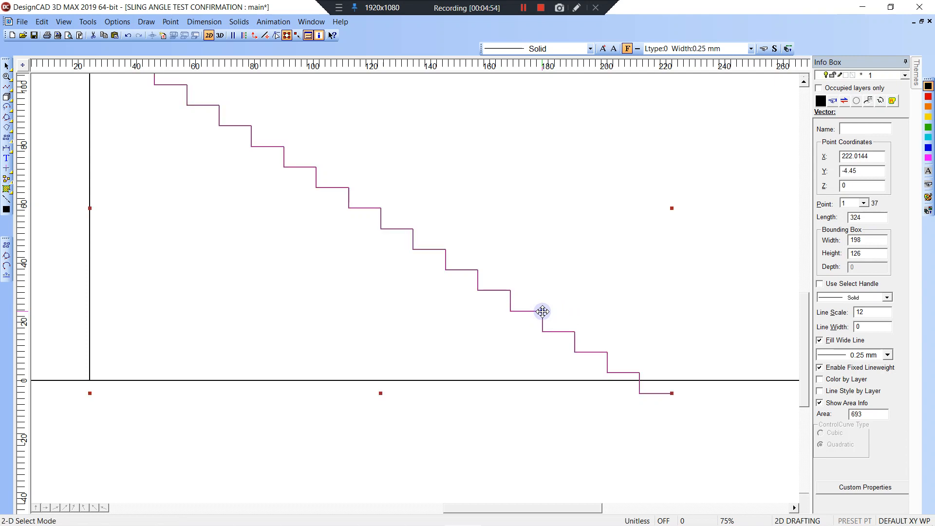
In point editing, move the stair's end vertex under the last riser and add a short segment.
click(276, 36)
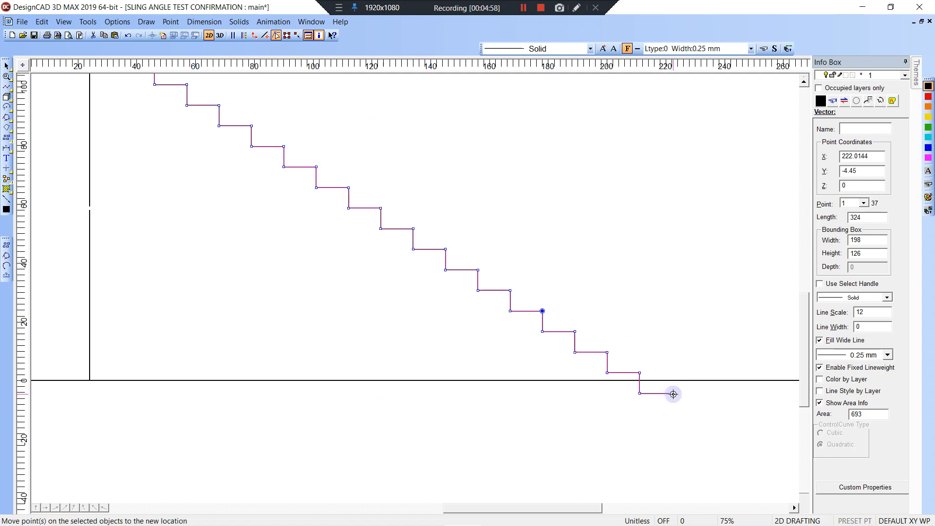
click(674, 394)
click(640, 393)
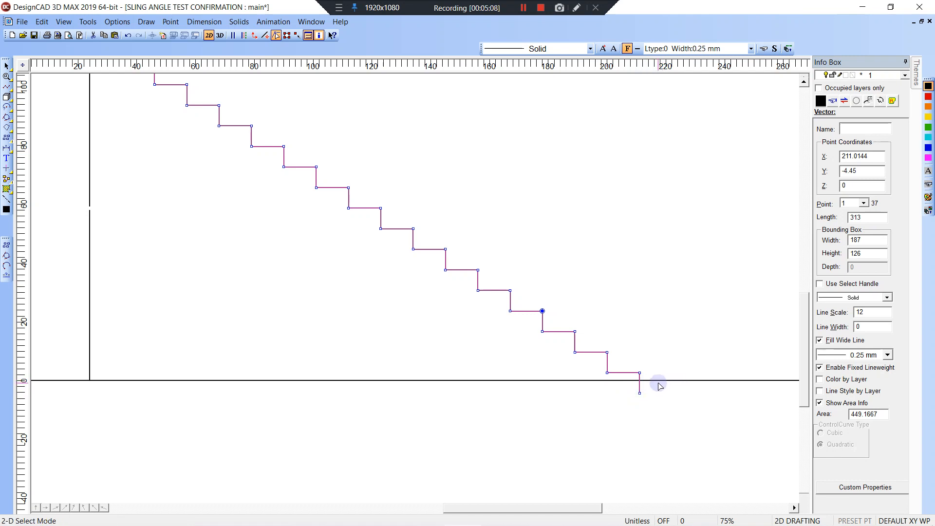
click(653, 390)
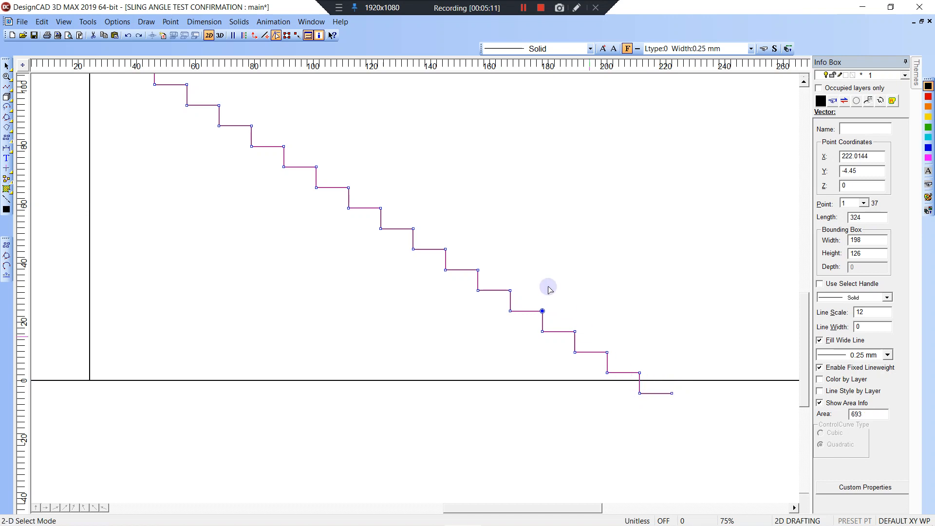
Stretch the stair with its resize handle so the bottom riser ends on the floor line.
click(287, 35)
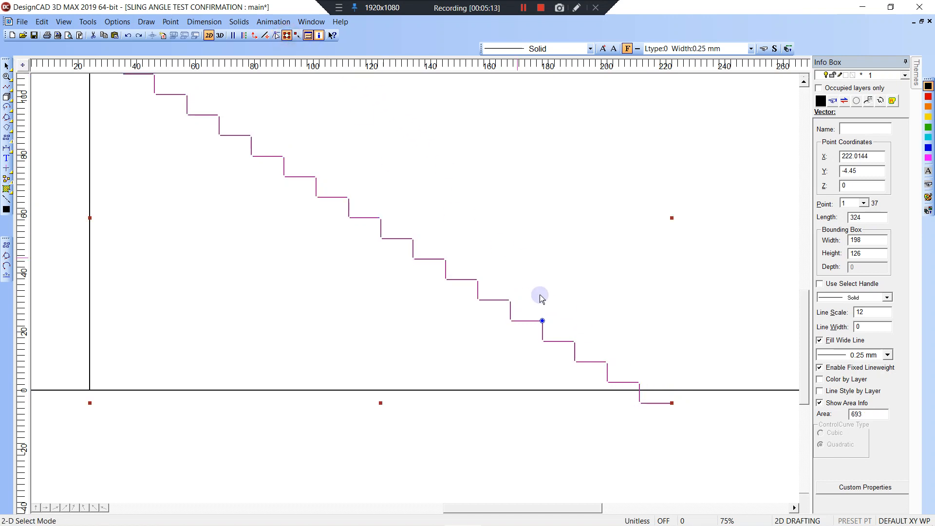
drag(380, 403, 677, 391)
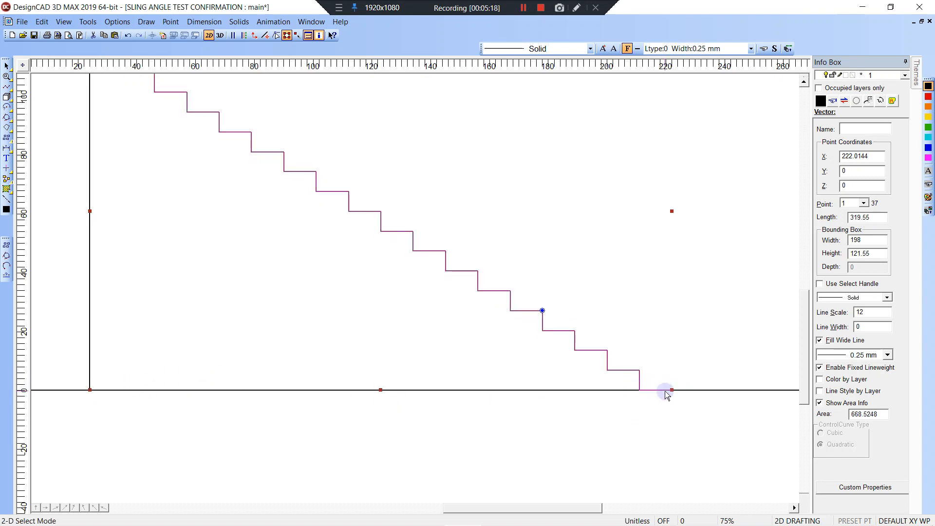
click(667, 388)
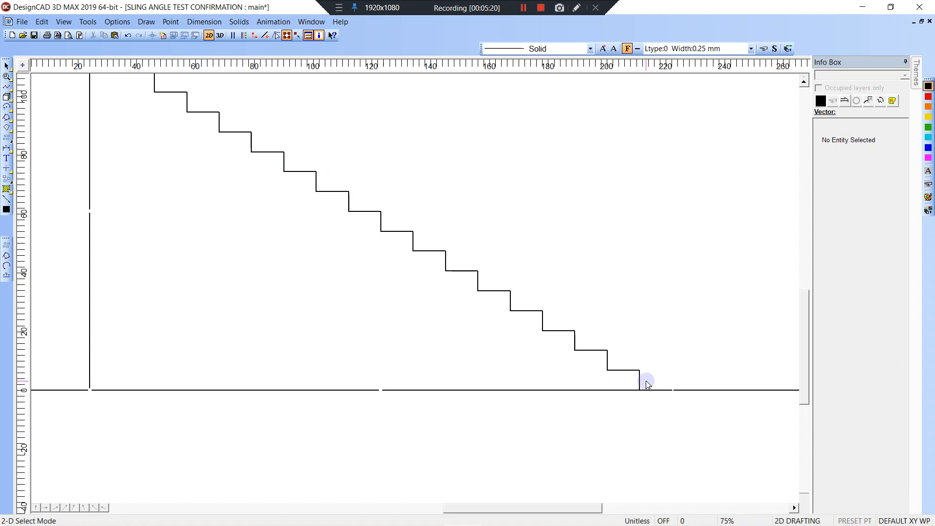
middle_drag(479, 253, 524, 321)
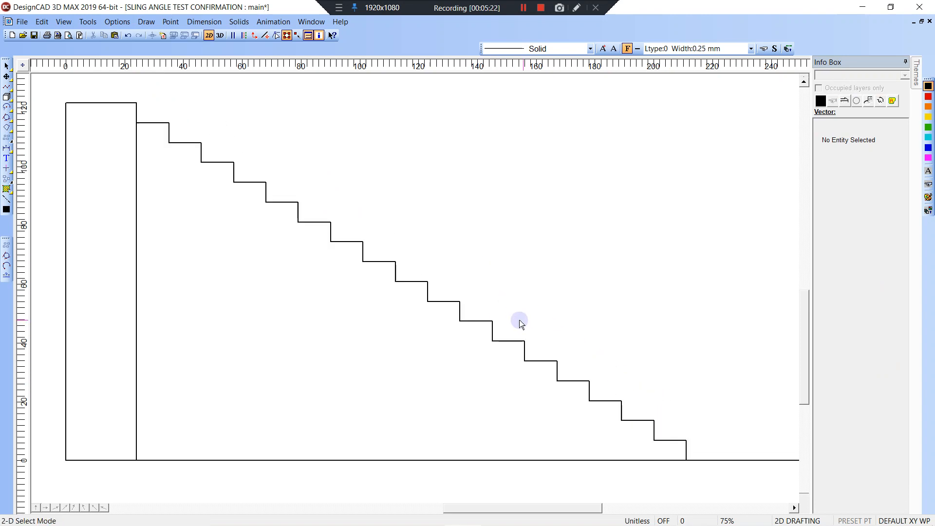
key(d)
right_click(495, 342)
right_click(494, 323)
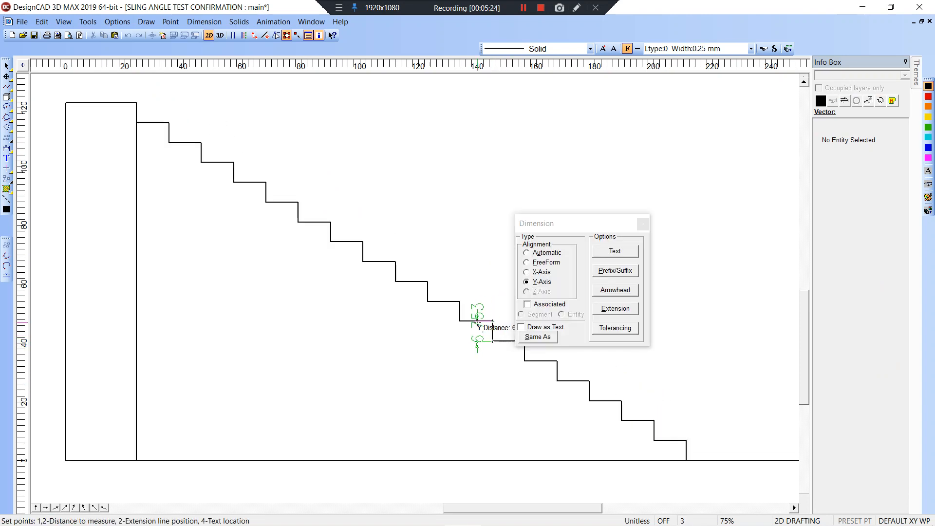
click(479, 293)
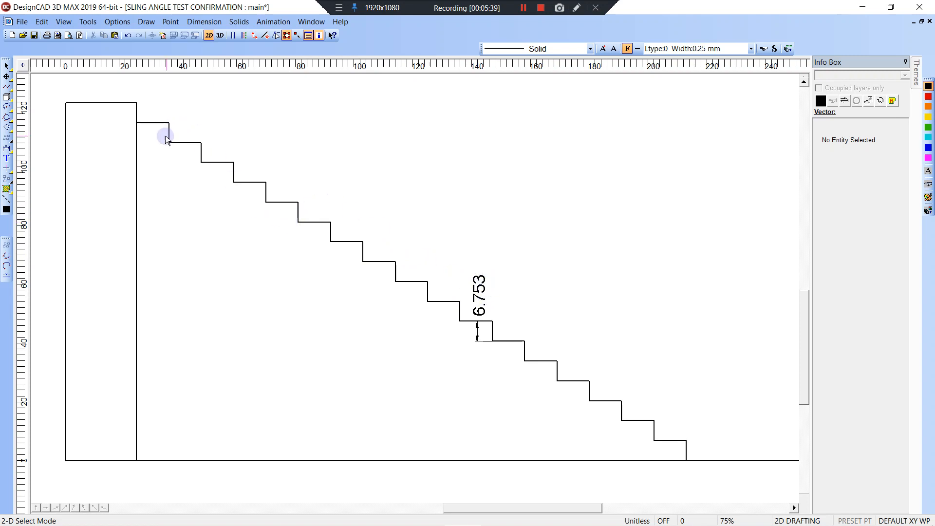
middle_drag(551, 392, 546, 385)
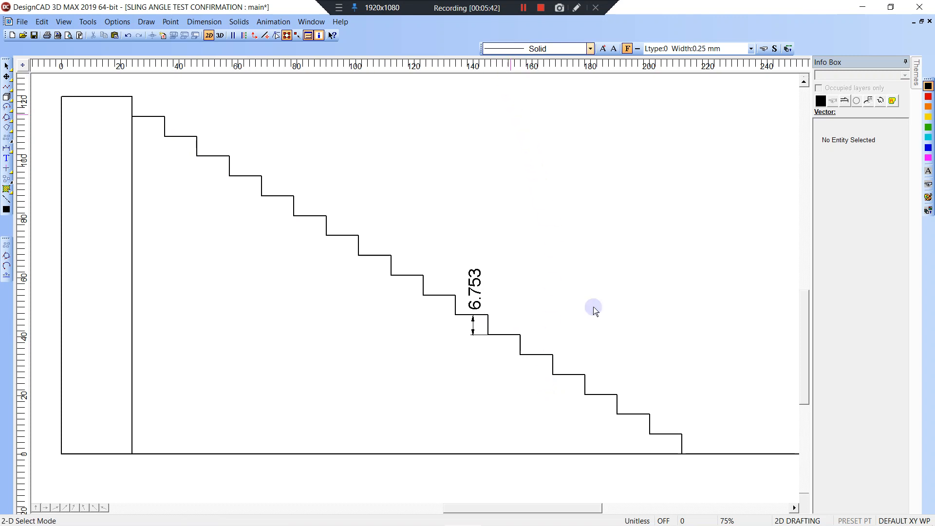
click(671, 434)
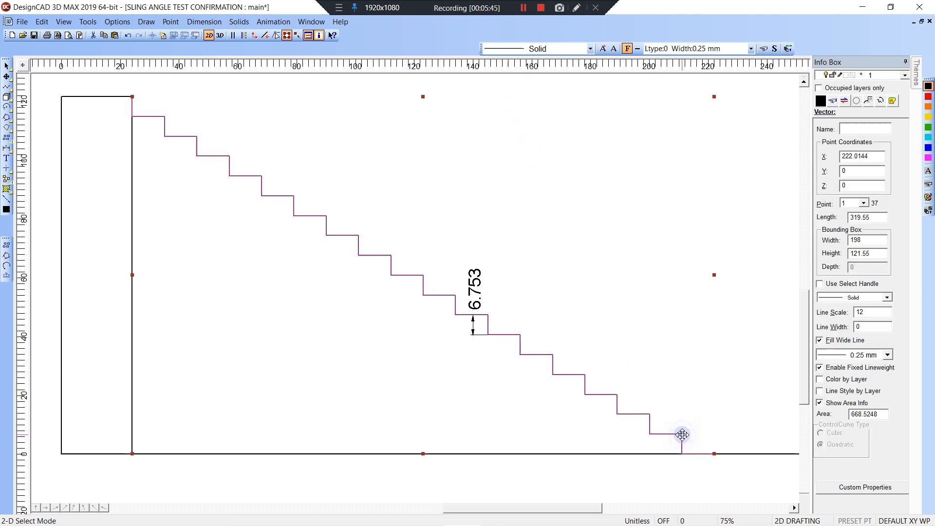
click(668, 425)
click(475, 289)
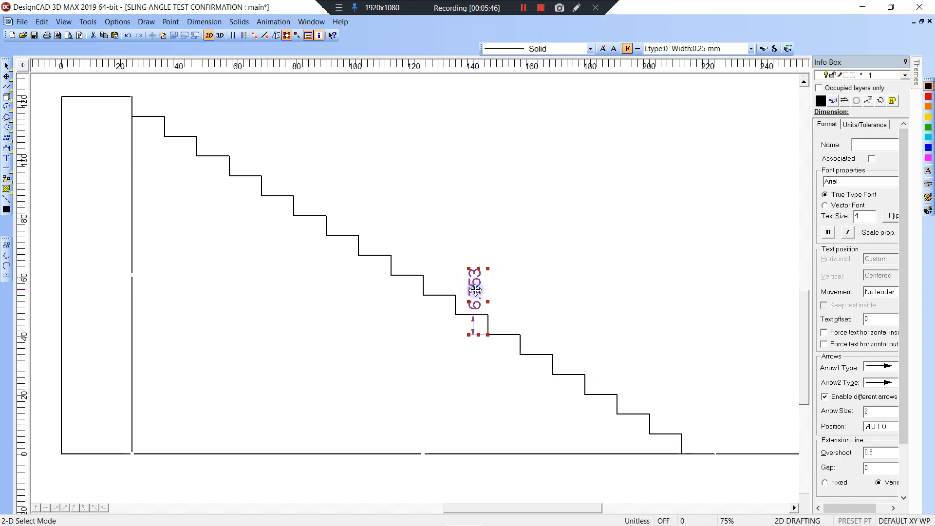
key(Delete)
key(ctrl+z)
key(ctrl+z)
key(ctrl+z)
key(ctrl+z)
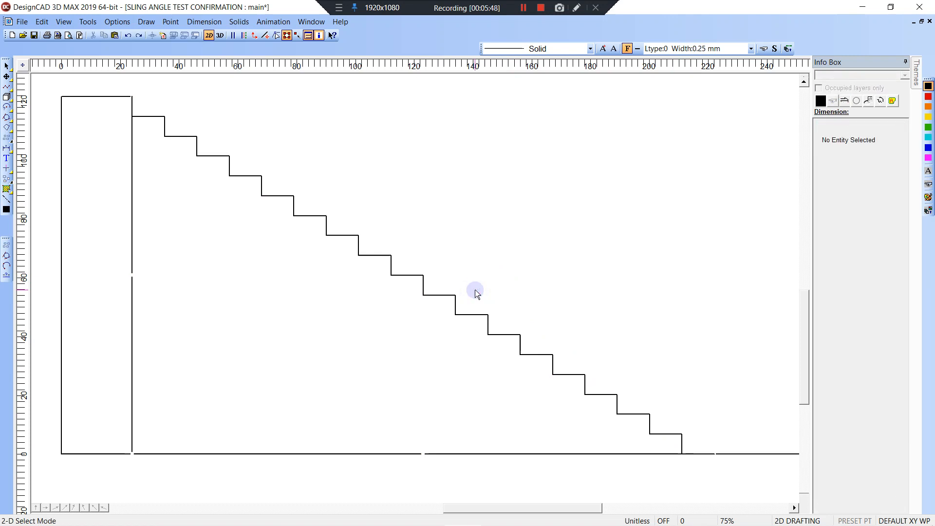
Undo the stair back to the sloped line and cancel a stray line at the wall's foot.
key(ctrl+z)
key(ctrl+z)
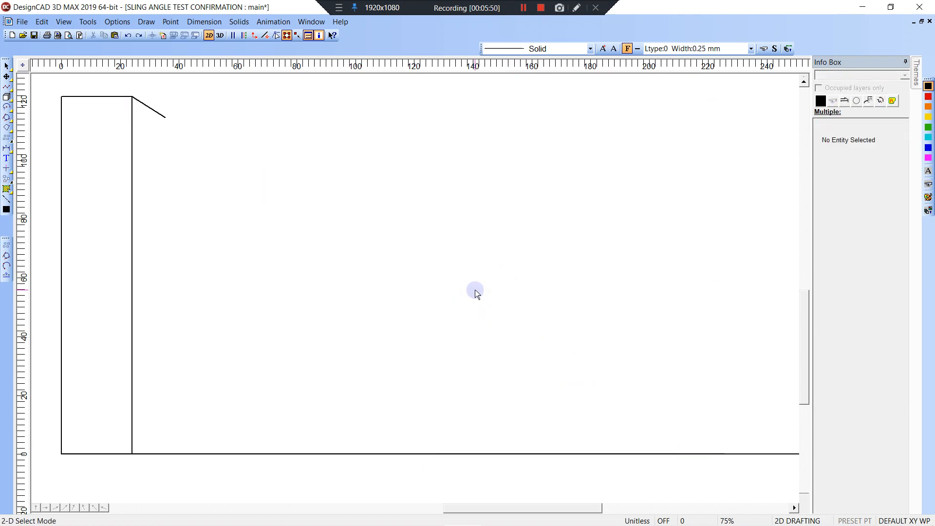
middle_drag(467, 344, 429, 259)
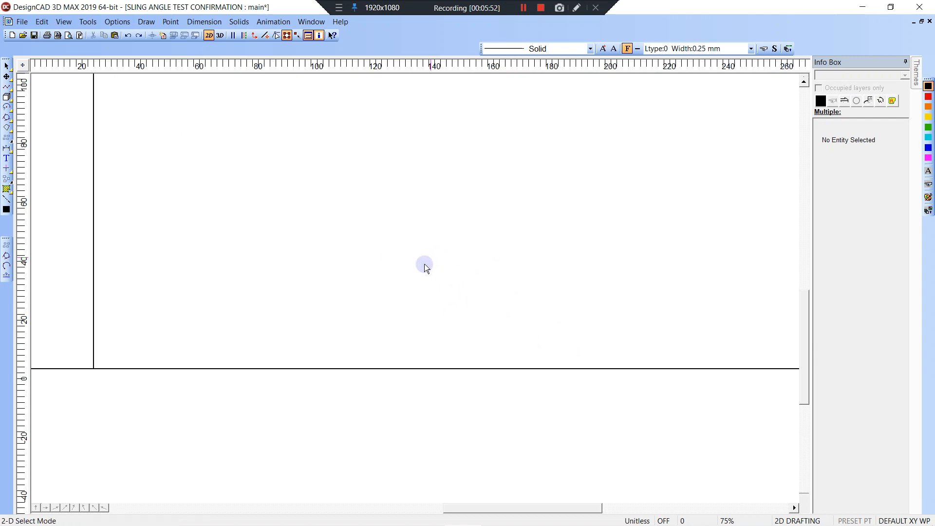
key(v)
click(94, 369)
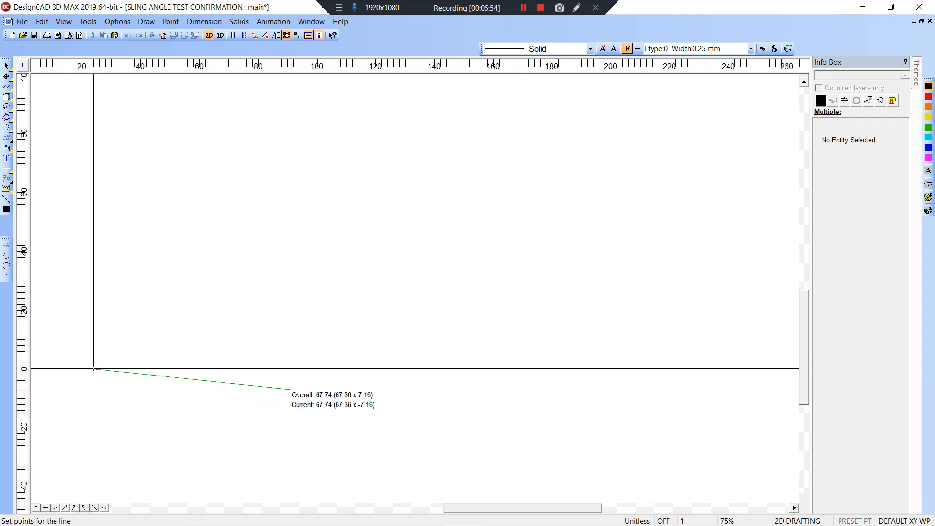
scroll(568, 402, down, 2)
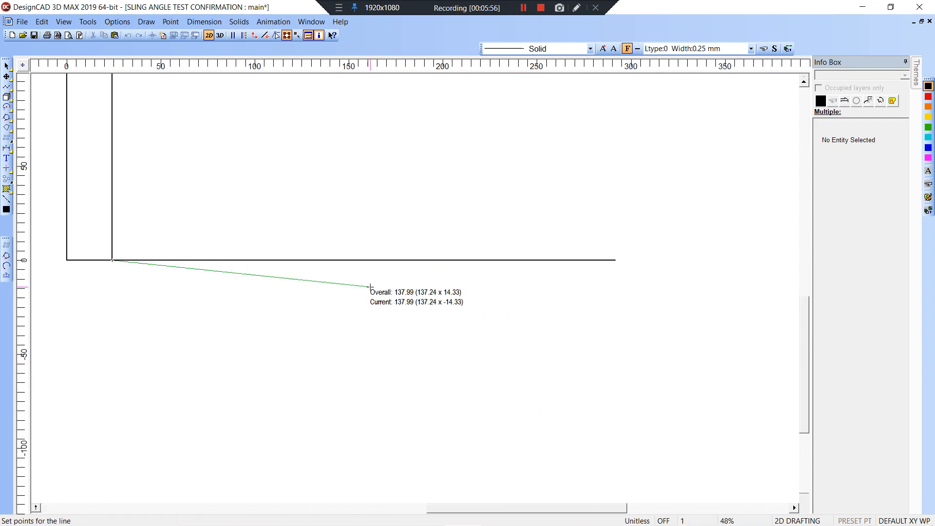
key(Escape)
Dimension the floor line horizontally (X-Axis) from the wall corner to its right end, reading 267.114.
key(d)
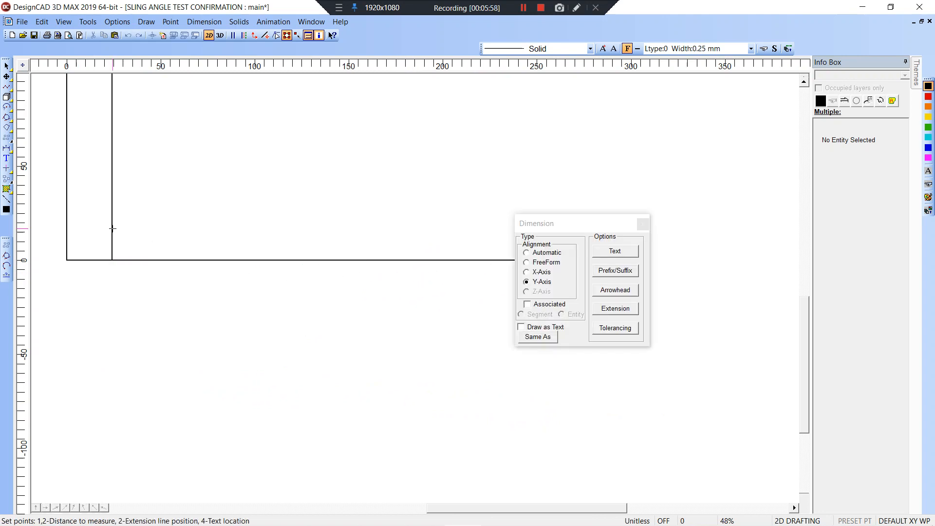
click(112, 259)
drag(554, 224, 559, 354)
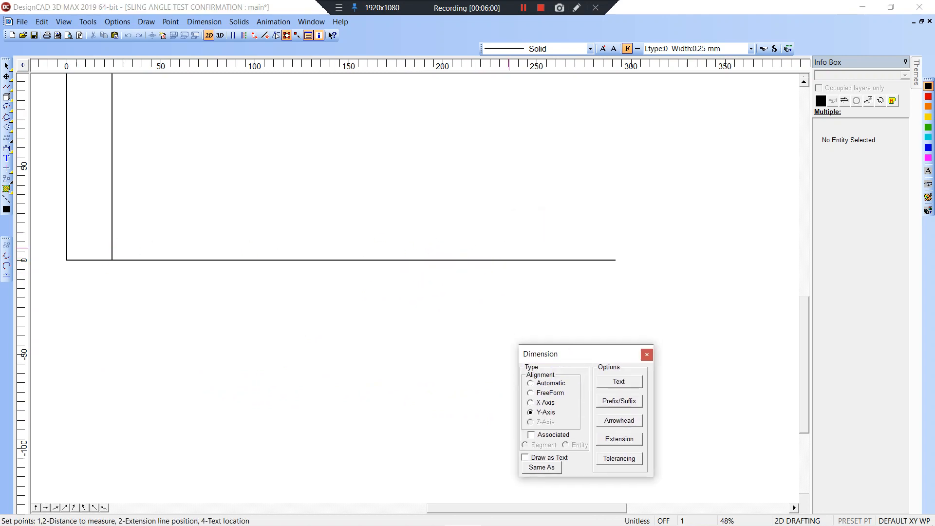
click(616, 260)
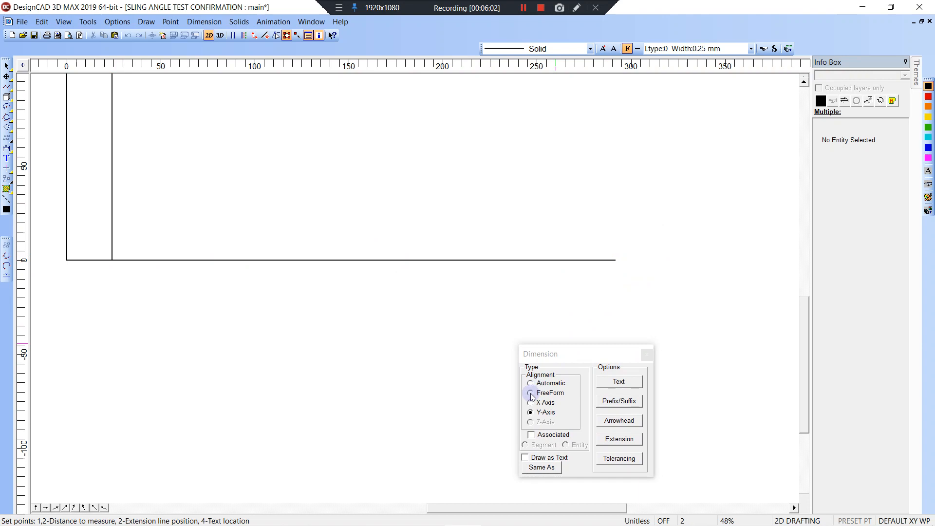
click(531, 403)
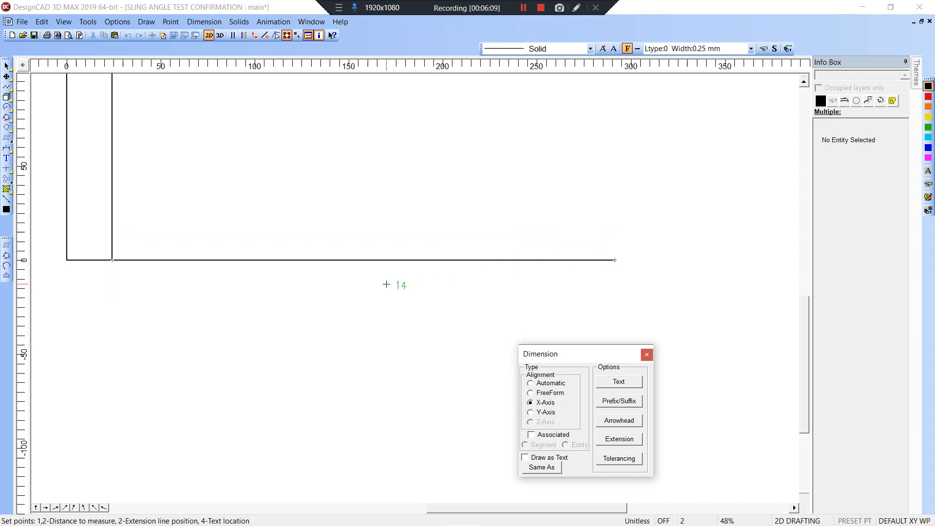
click(343, 289)
click(538, 303)
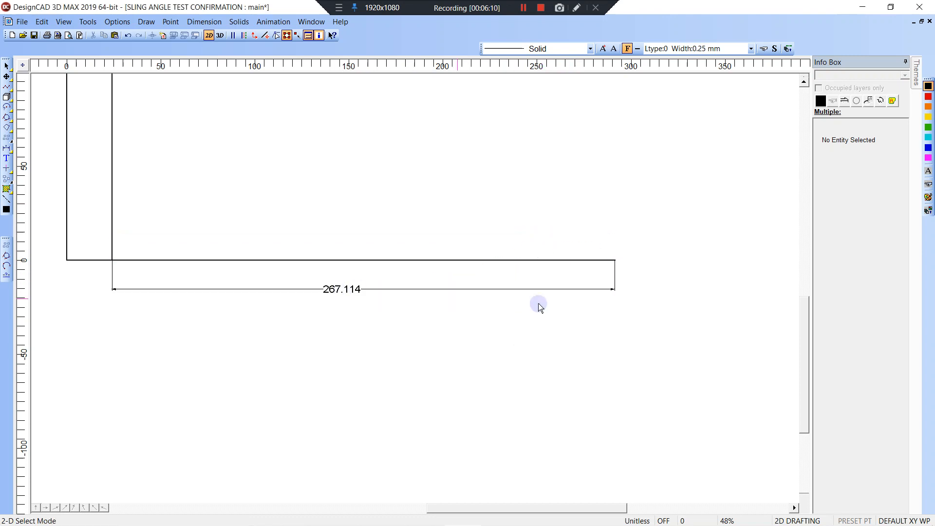
Draw an outline up from the floor line's right end: two raised tabs with a lower channel between.
key(l)
click(615, 261)
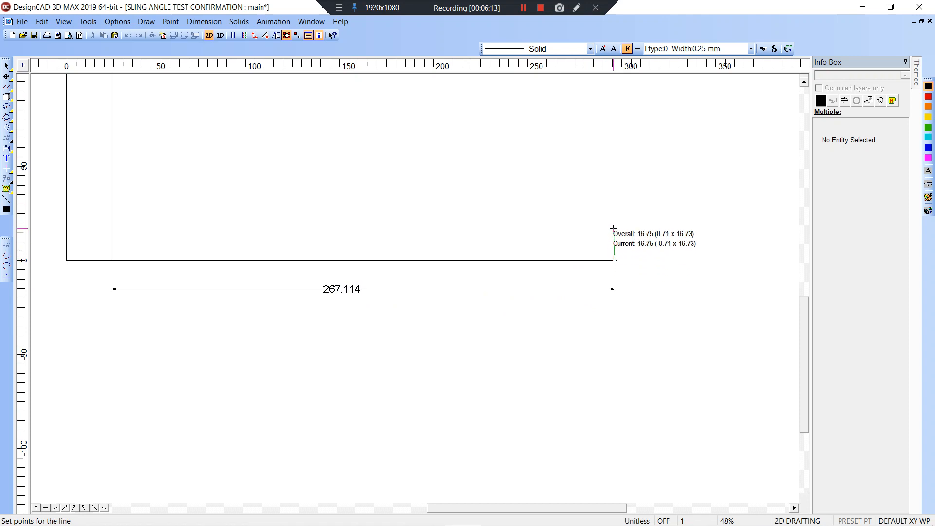
click(615, 169)
click(635, 168)
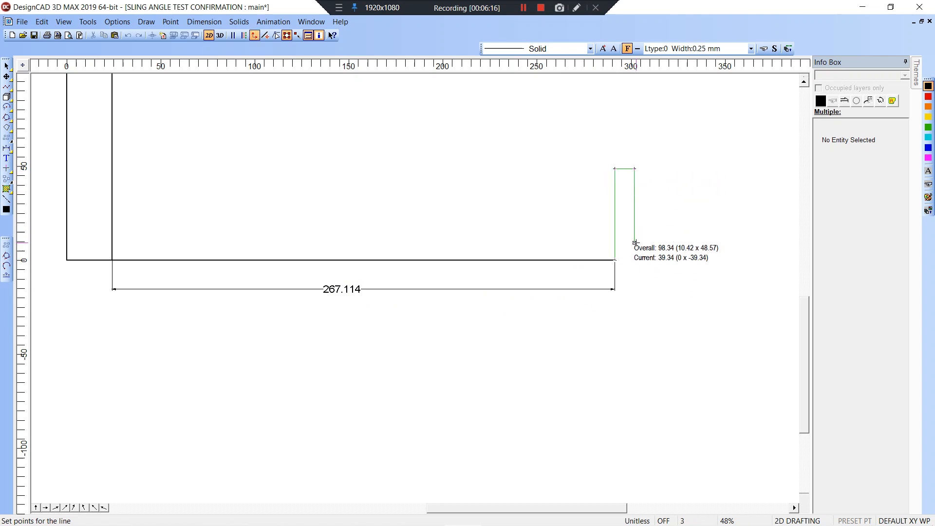
click(634, 245)
click(696, 245)
click(696, 168)
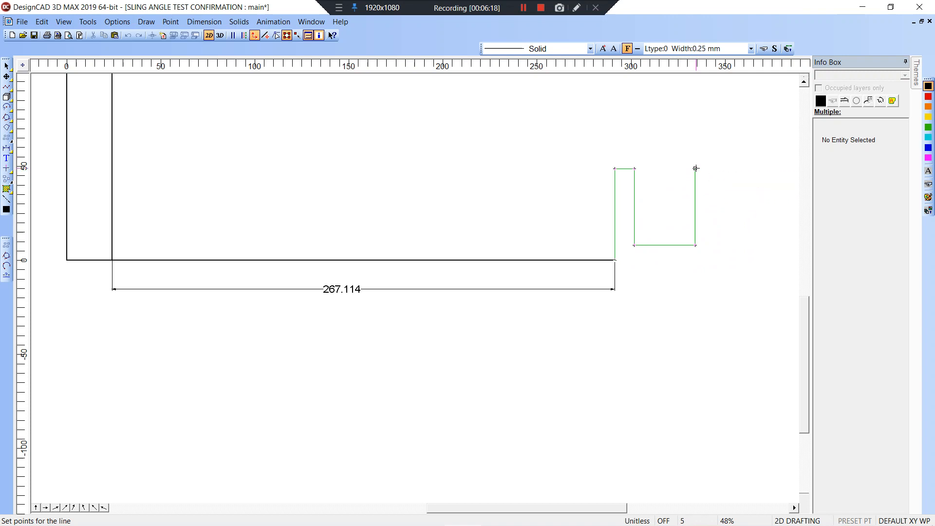
click(720, 169)
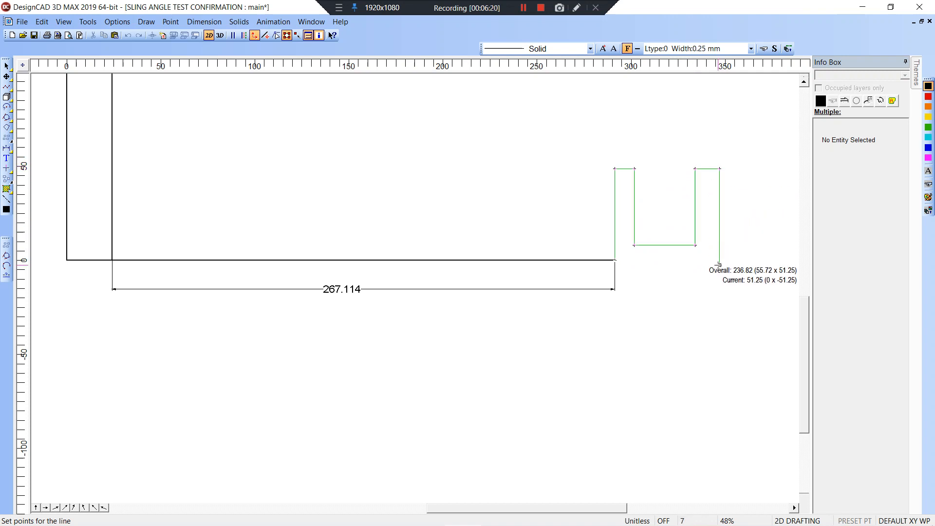
click(720, 266)
right_click(696, 261)
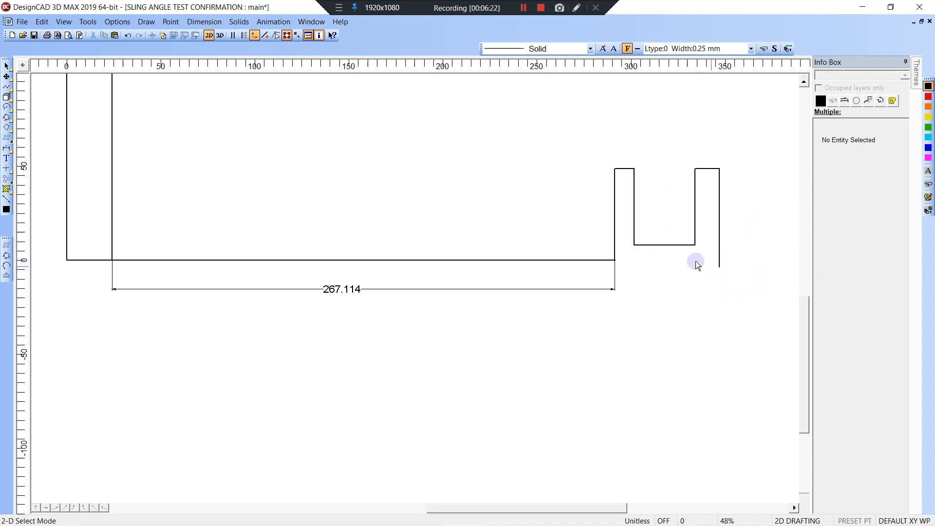
mouse_move(475, 242)
middle_down()
mouse_move(512, 278)
mouse_move(540, 336)
middle_up()
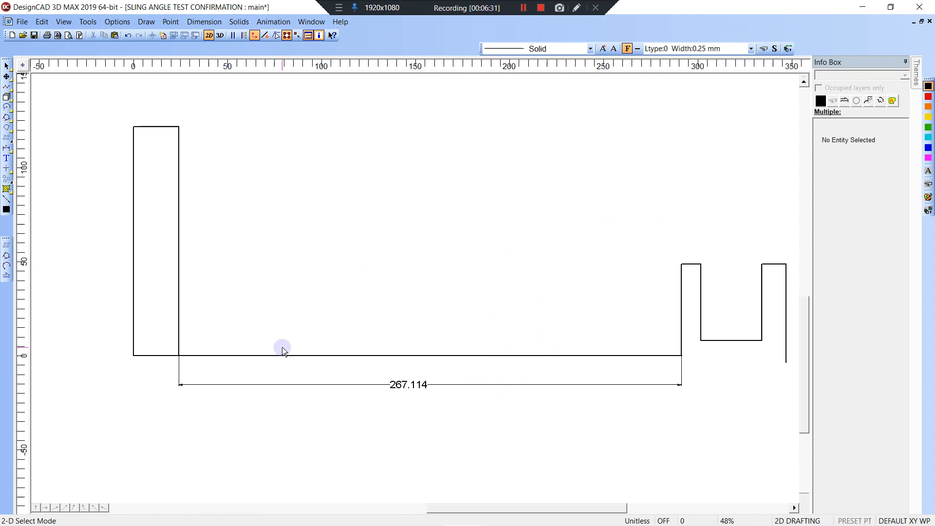
Draw a short vertical line 3.5 units down from the floor line's right end.
key(l)
click(680, 359)
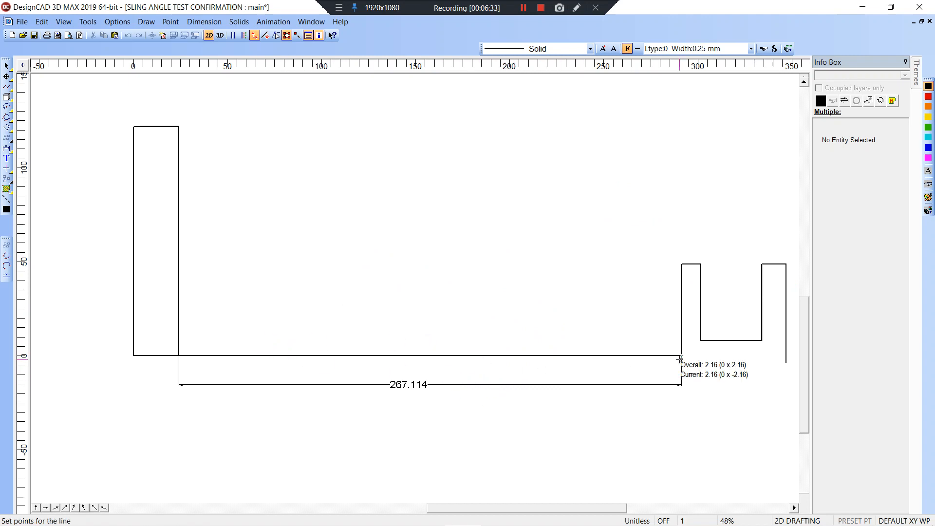
key(apostrophe)
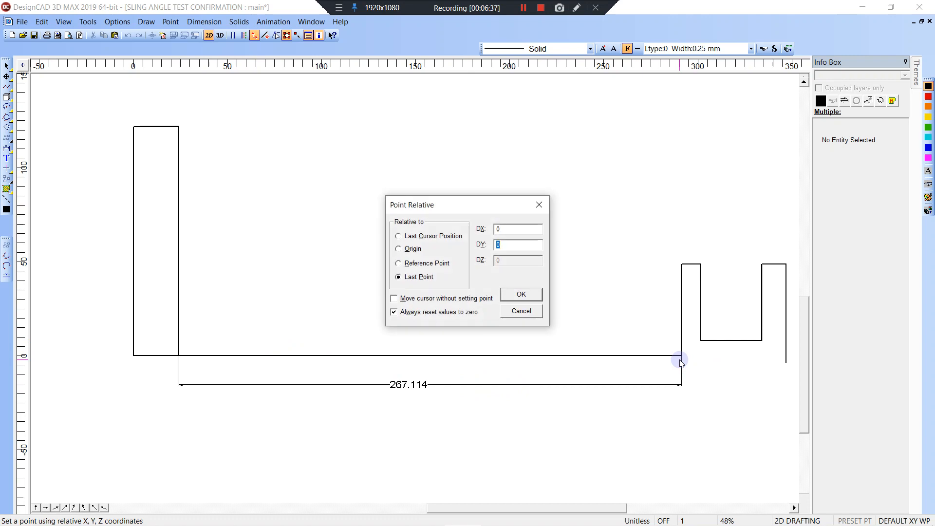
text(-4+(1/2)
key(Return)
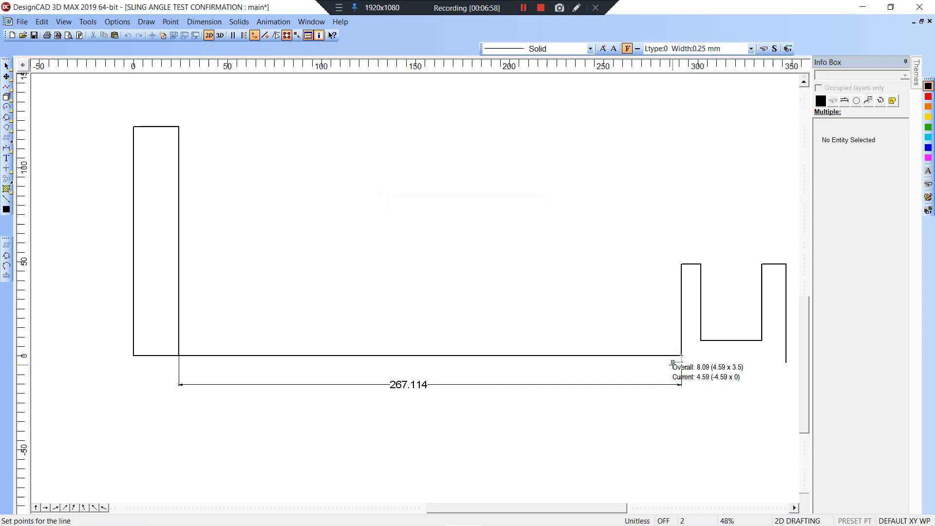
key(Escape)
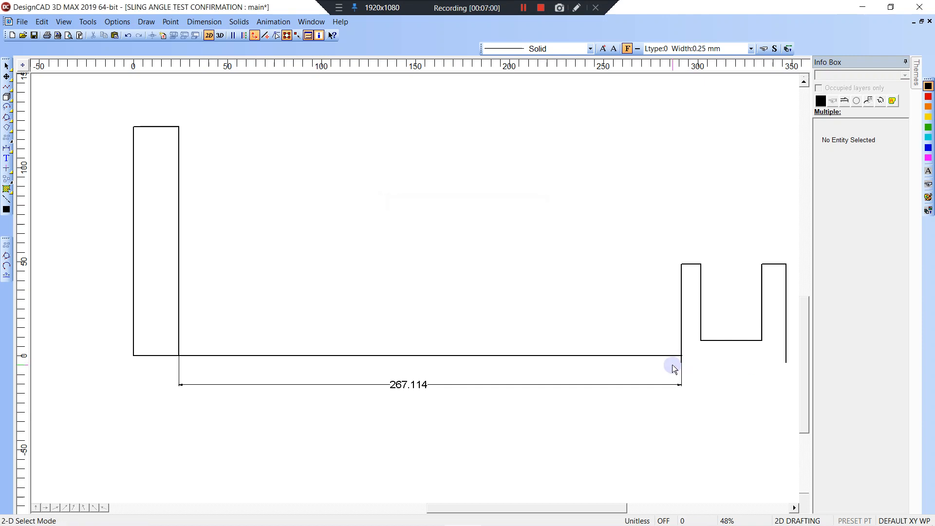
Move the floor line's right endpoint down onto that line, making it 267.137 long.
click(657, 355)
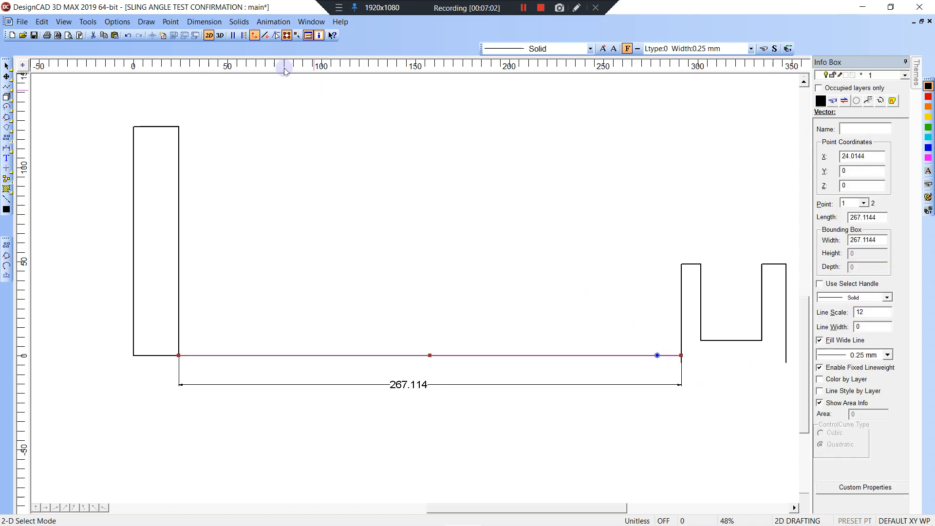
click(276, 35)
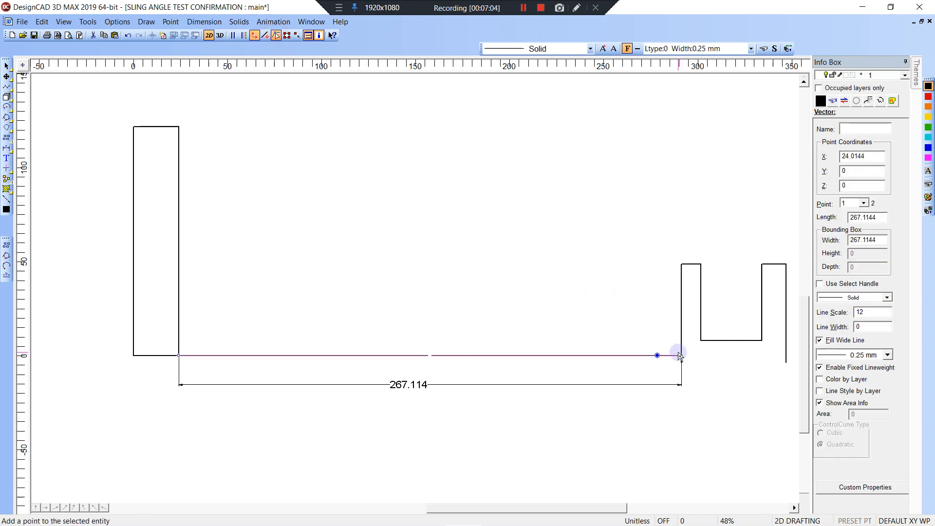
right_click(682, 366)
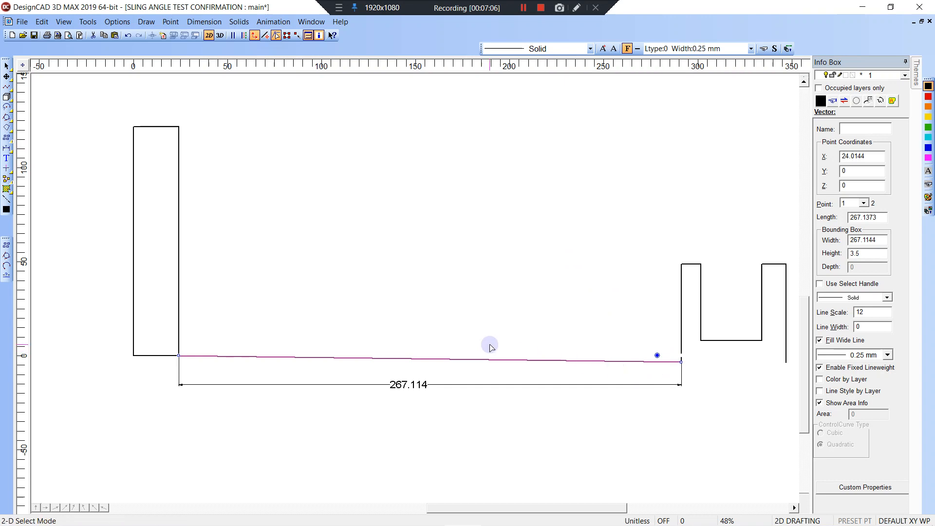
key(Escape)
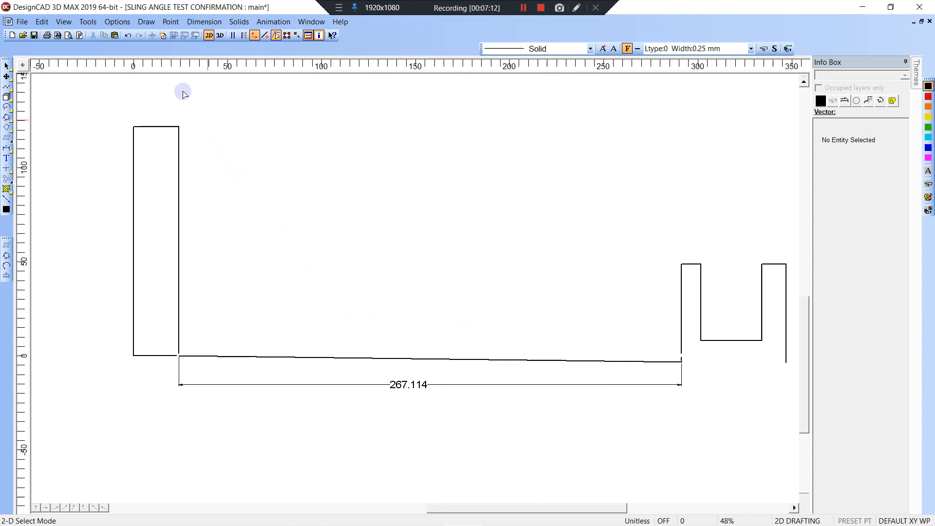
Draw an L-shaped step: a 7-unit vertical riser and an 11-unit tread, using relative points.
click(7, 97)
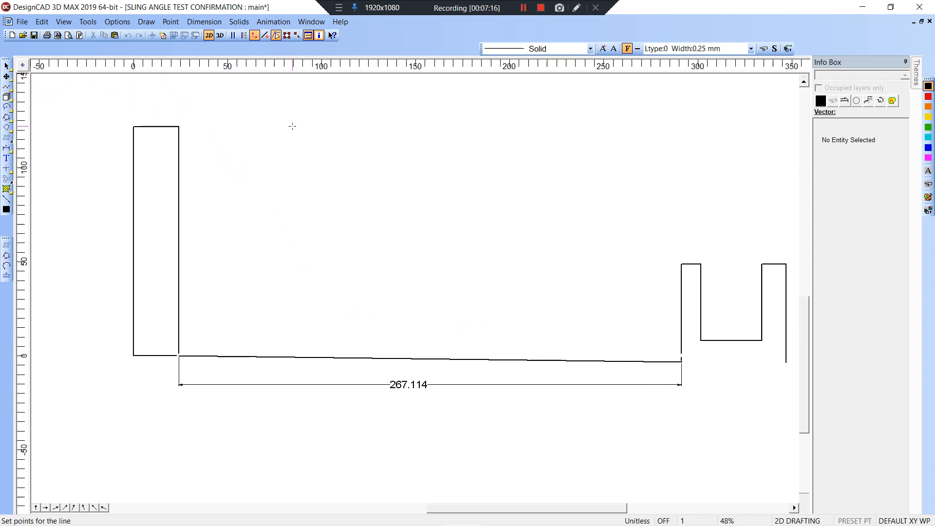
key(apostrophe)
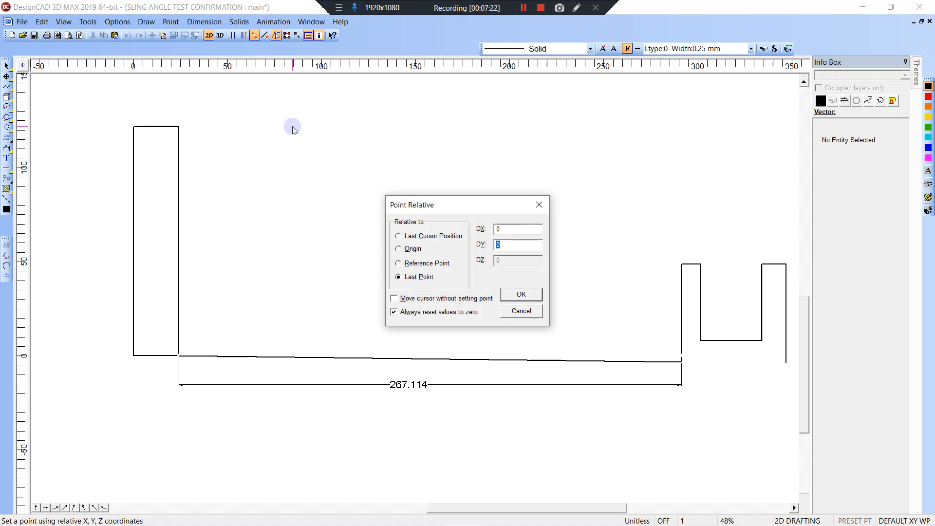
key(Return)
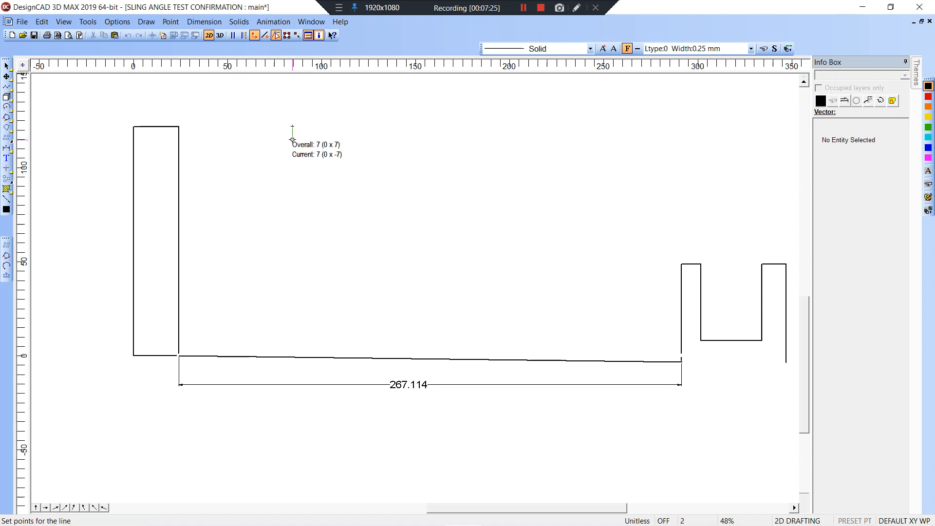
key(apostrophe)
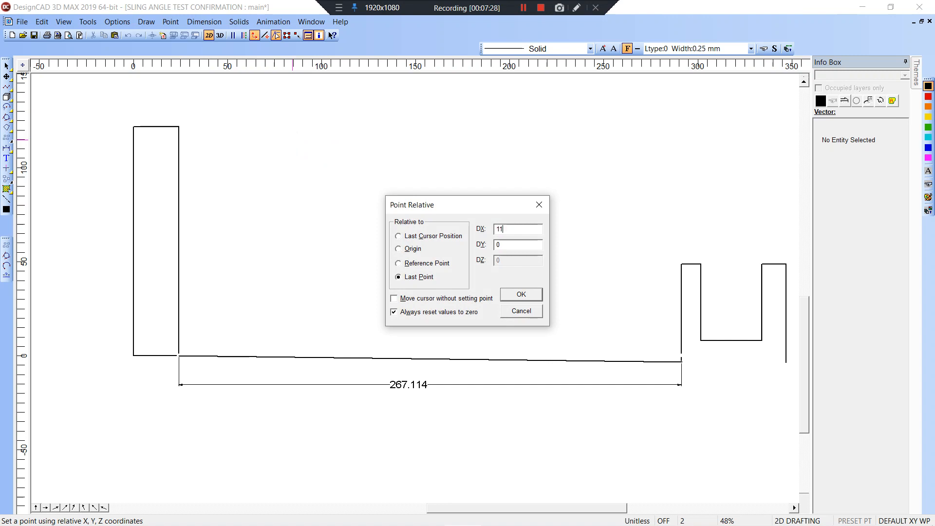
key(Return)
right_click(314, 140)
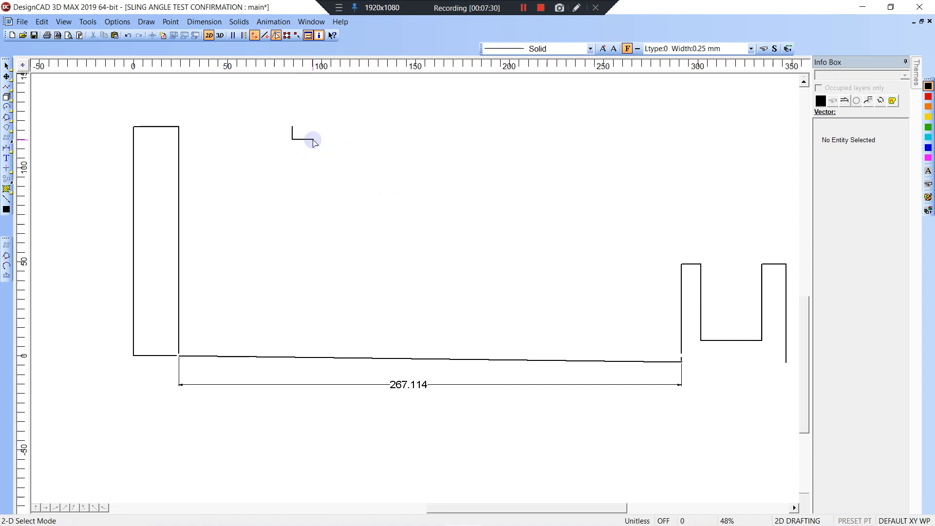
Zoom in on the L shape and draw a 1-unit line left from its corner.
key(z)
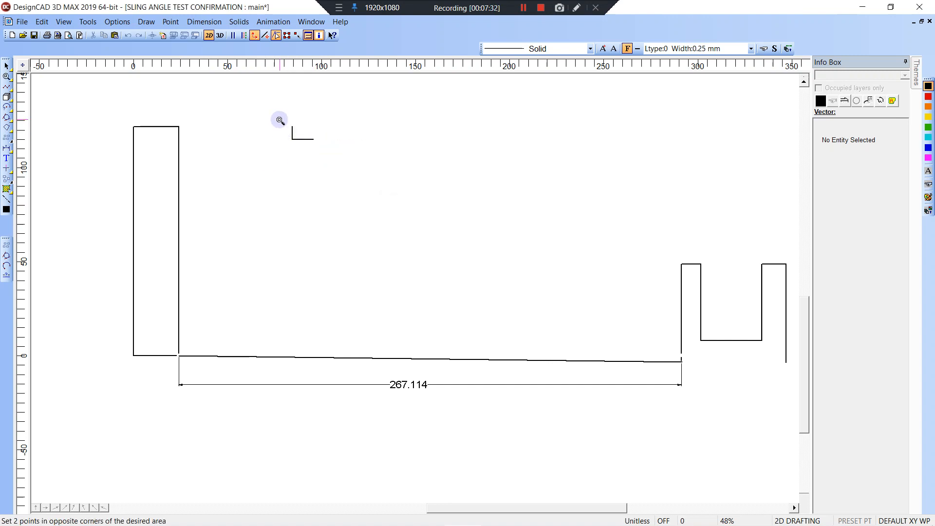
click(280, 120)
click(337, 156)
key(l)
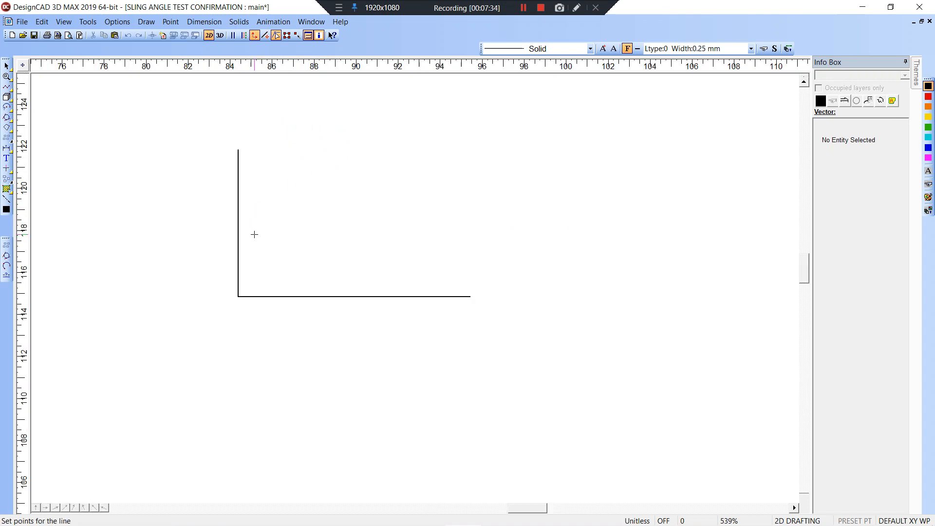
click(238, 296)
key(apostrophe)
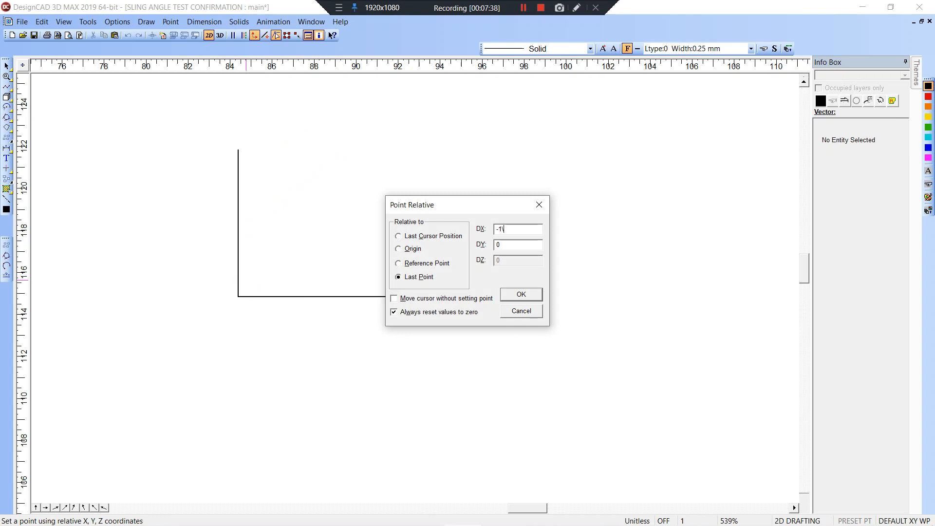
key(Return)
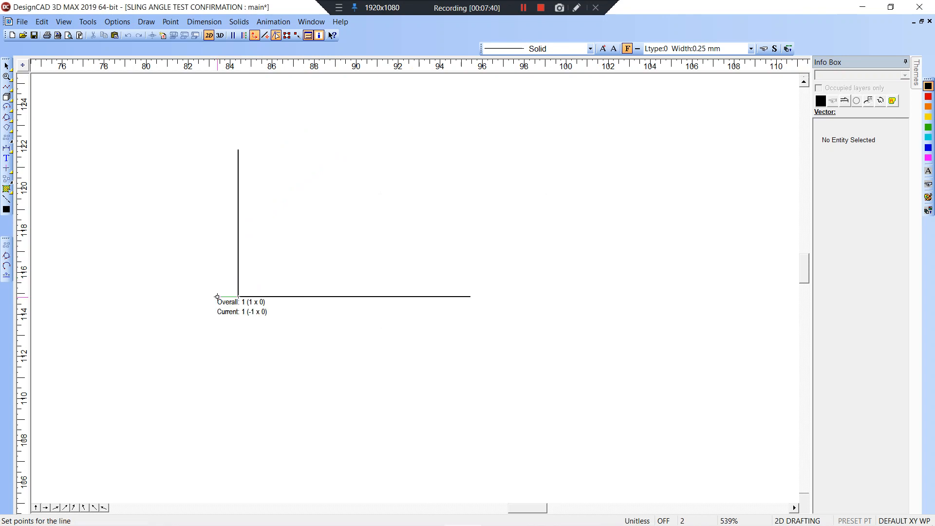
key(Return)
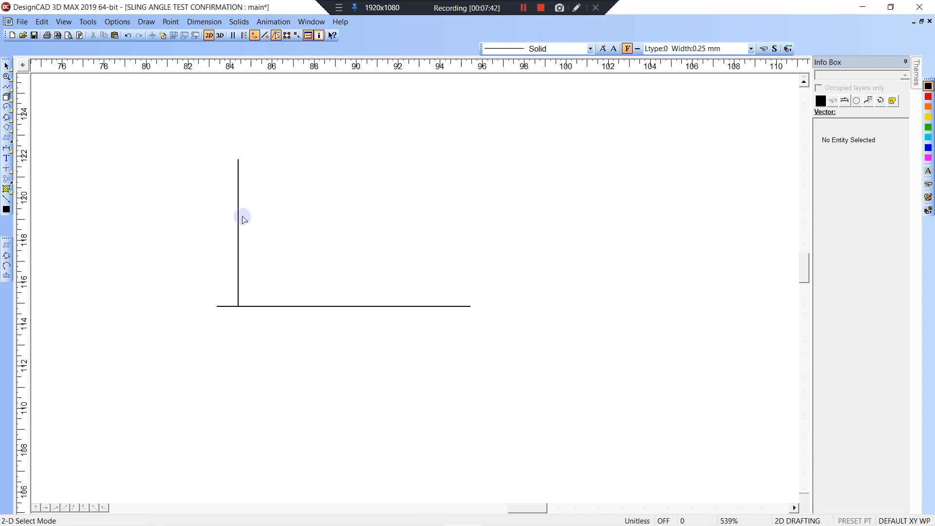
Try moving the step's corner left in point-select mode, then undo the move.
click(242, 170)
click(277, 37)
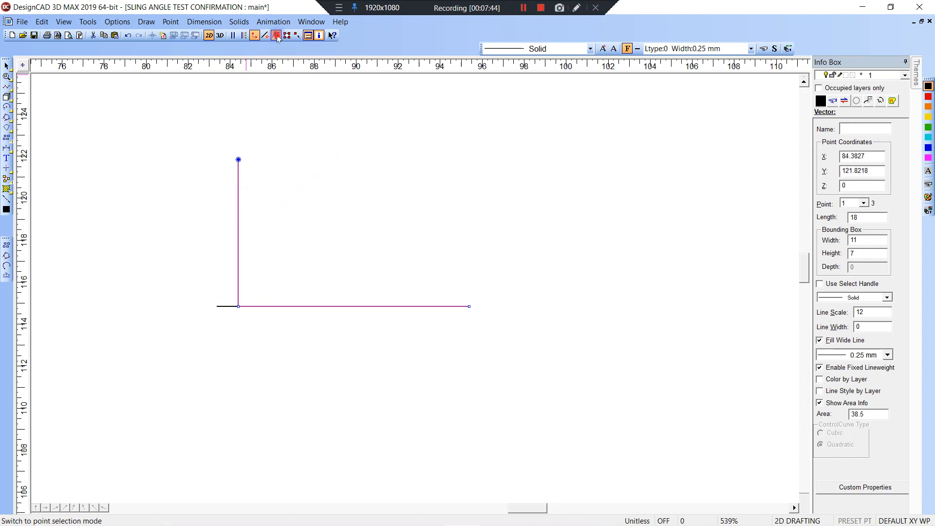
click(276, 35)
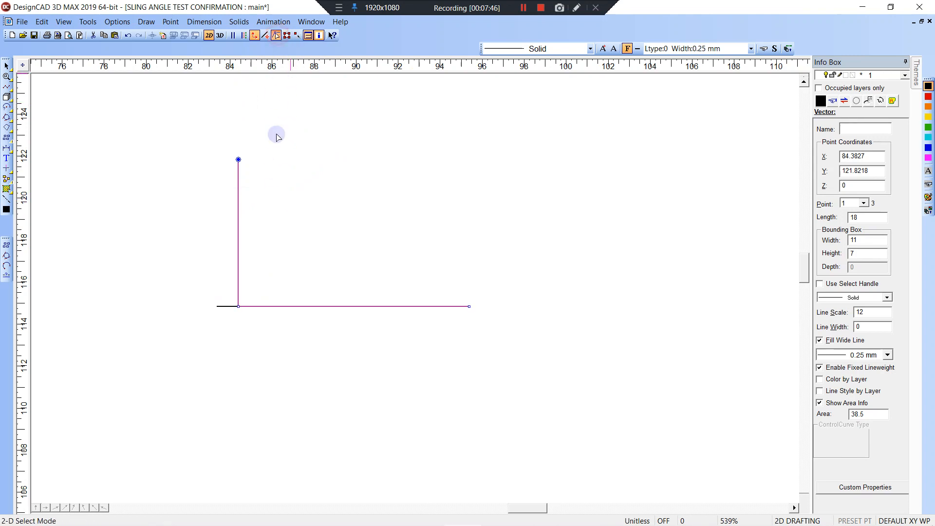
click(238, 307)
click(217, 306)
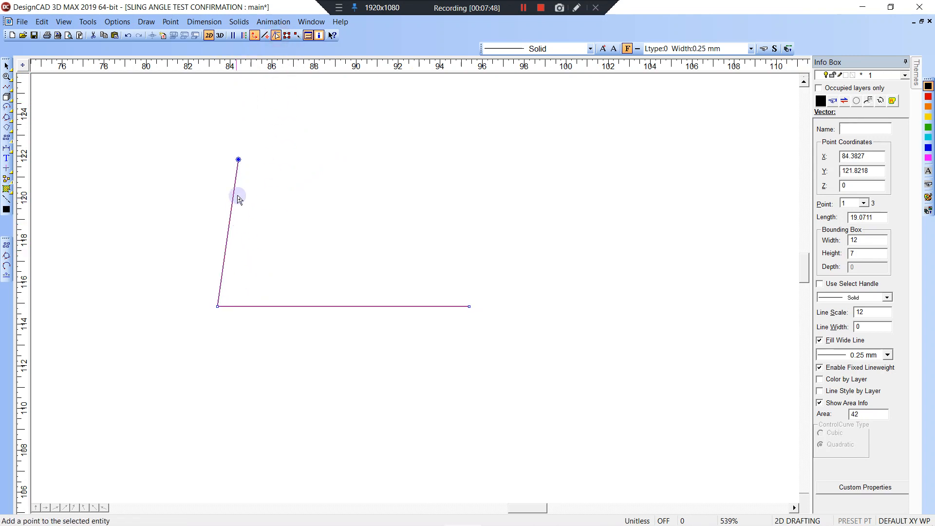
key(ctrl+z)
Delete the short stub and move the corner 1 unit left so the riser slants, giving a 12-by-7 step.
click(241, 286)
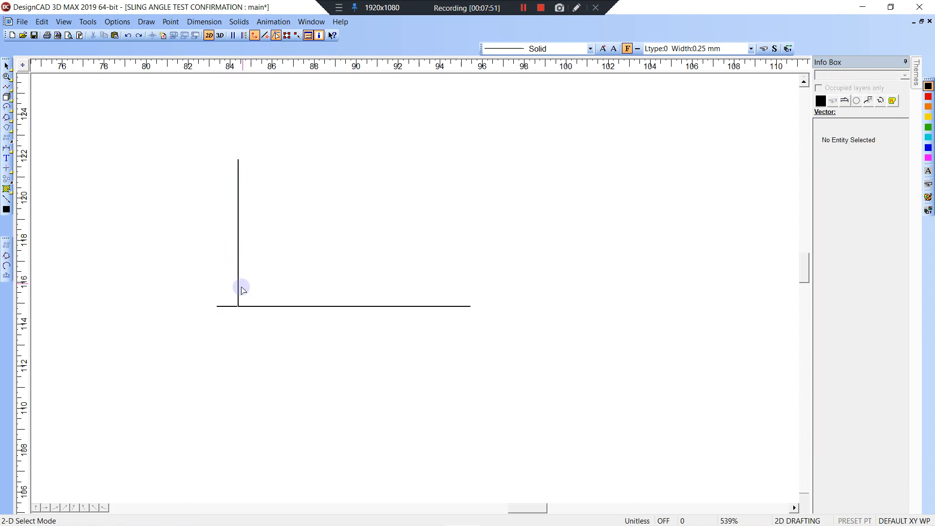
click(220, 309)
key(Delete)
click(272, 317)
click(268, 302)
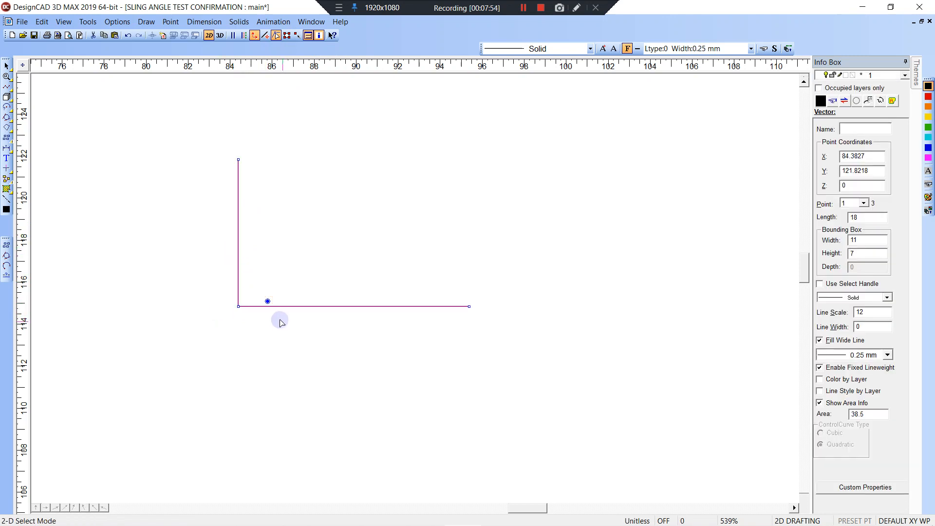
click(238, 307)
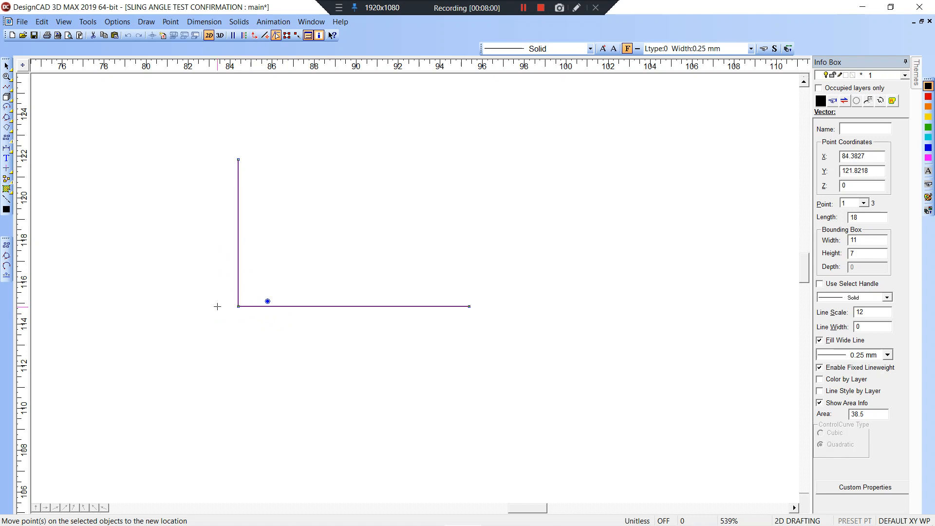
click(217, 307)
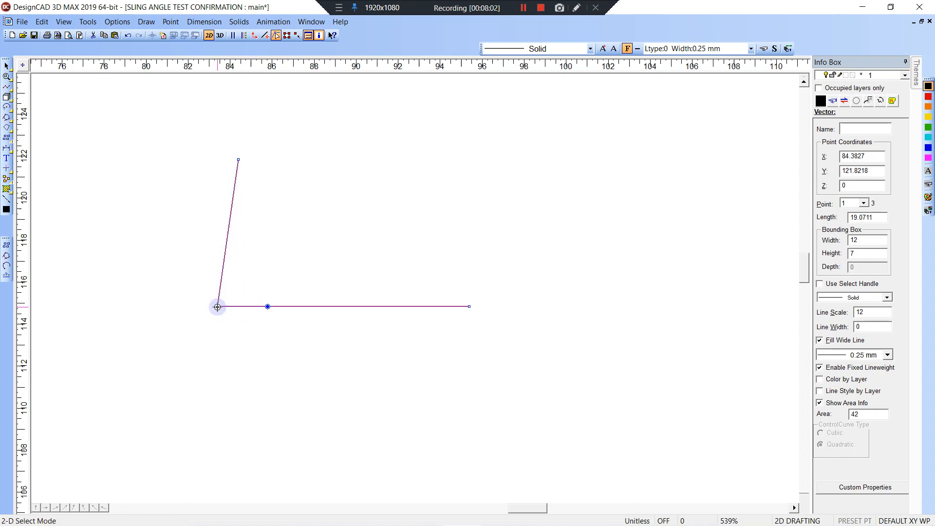
click(117, 22)
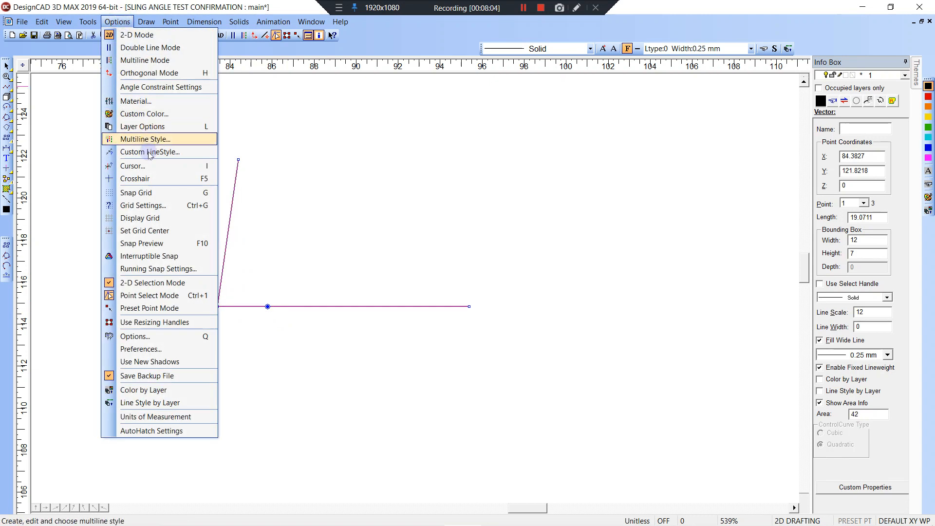
Open the cursor step settings, close them unchanged, and clear the selection.
click(142, 165)
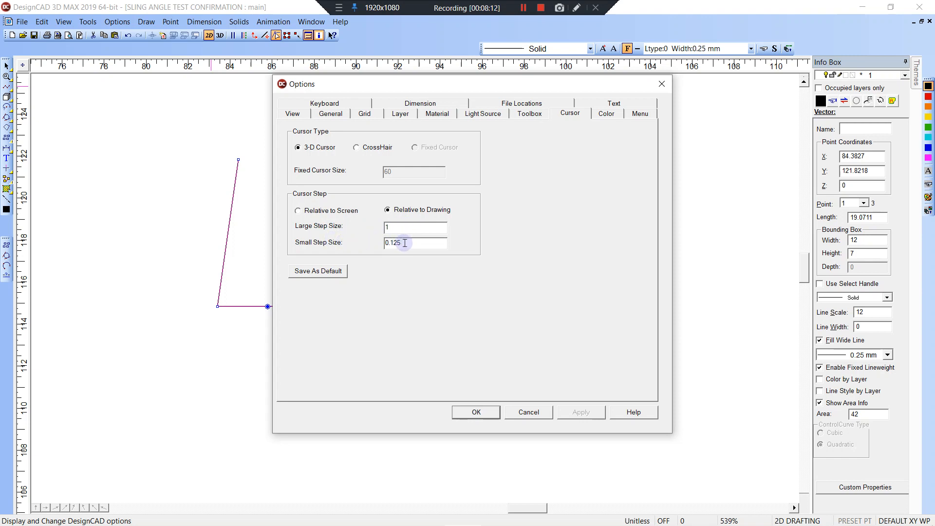
click(662, 84)
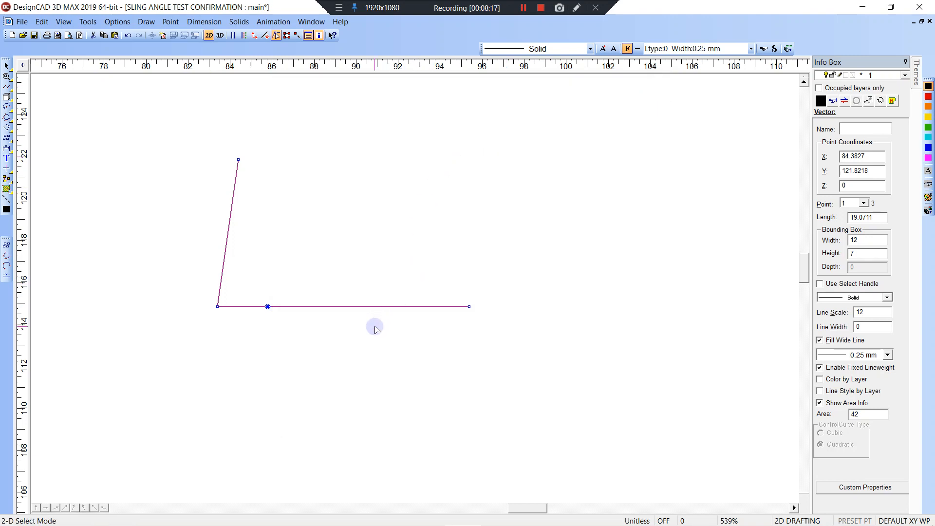
scroll(415, 289, down, 2)
scroll(414, 287, down, 8)
click(407, 313)
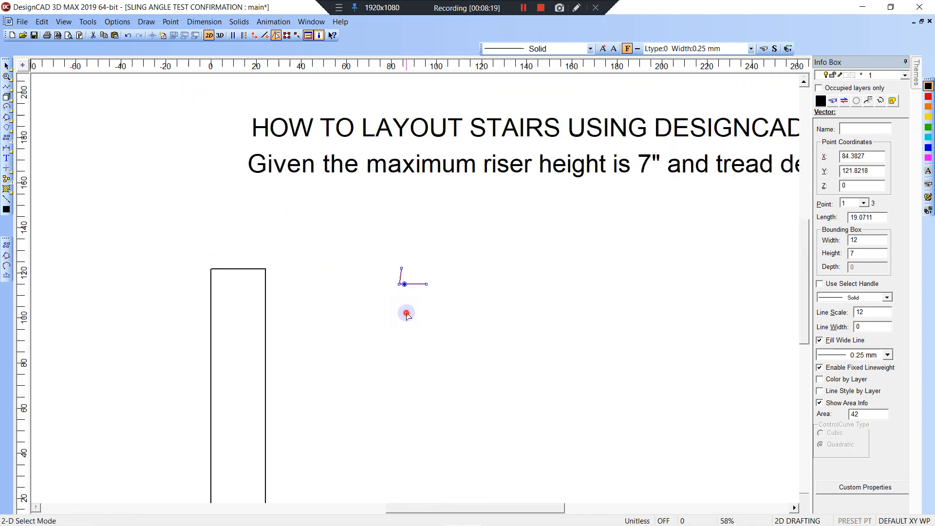
Set a reference handle at the step's end point, then cancel the move.
click(401, 268)
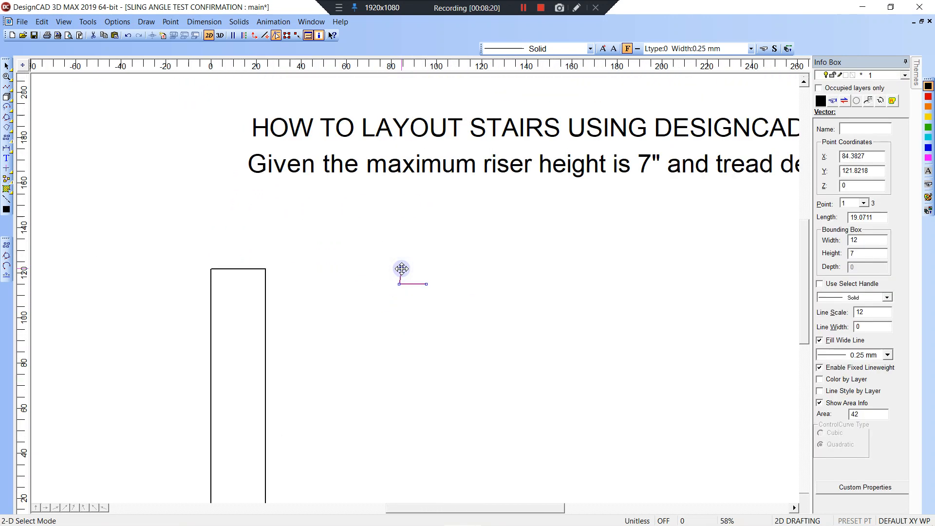
click(401, 269)
click(397, 303)
click(426, 284)
drag(426, 284, 395, 263)
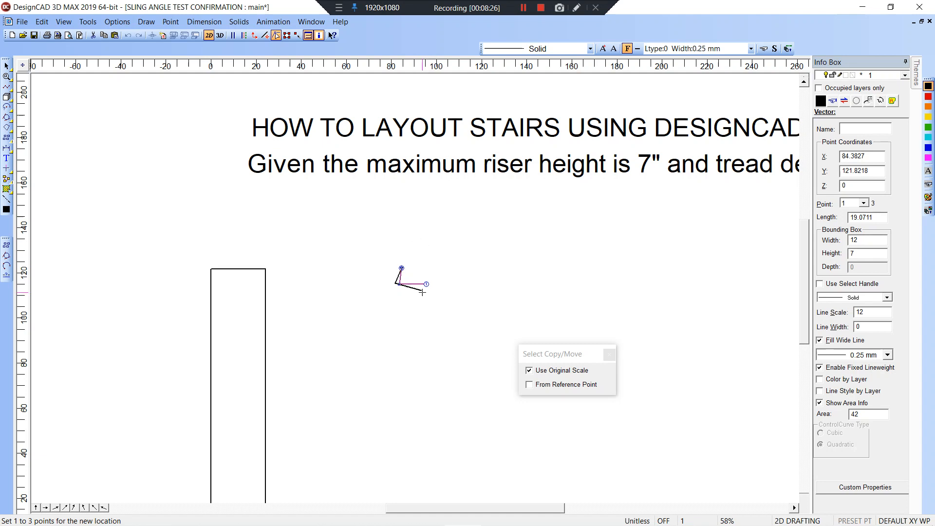
click(407, 281)
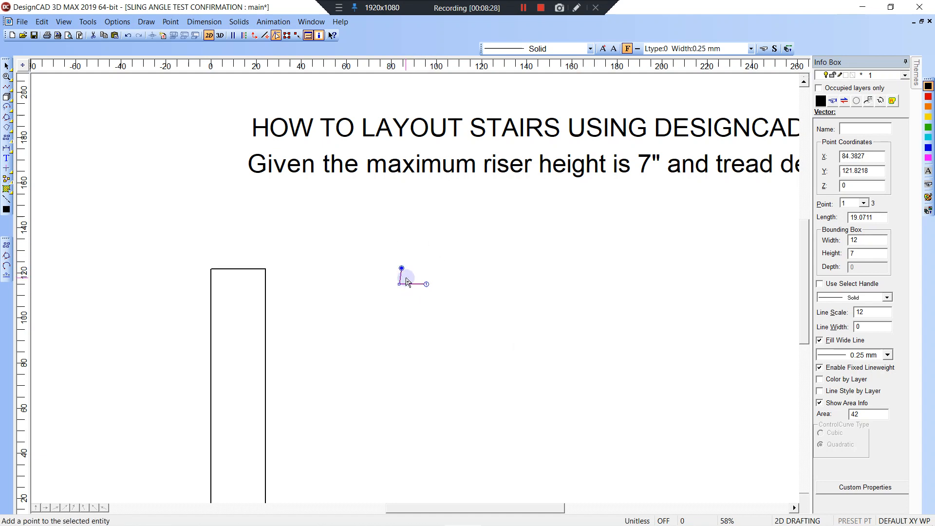
Set the step's handle at its top point and move it onto the landing's top-right corner.
click(397, 291)
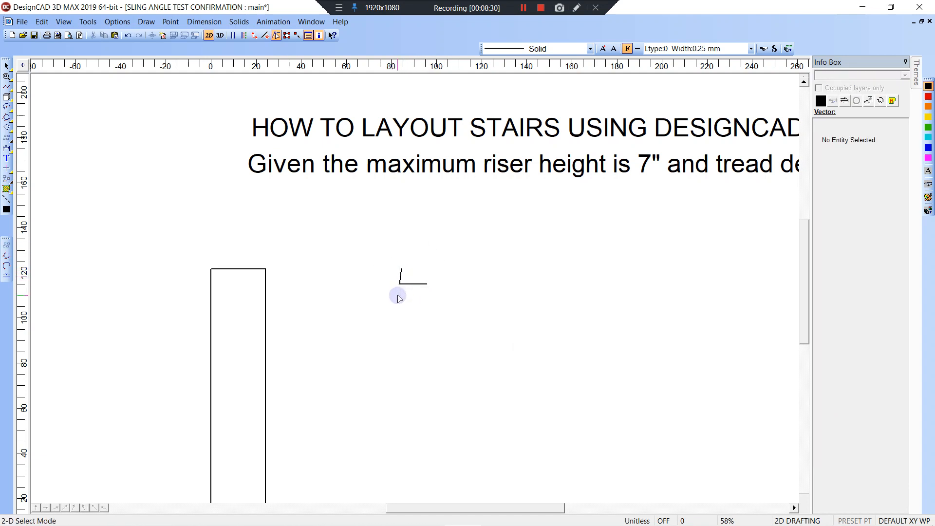
click(401, 268)
click(402, 268)
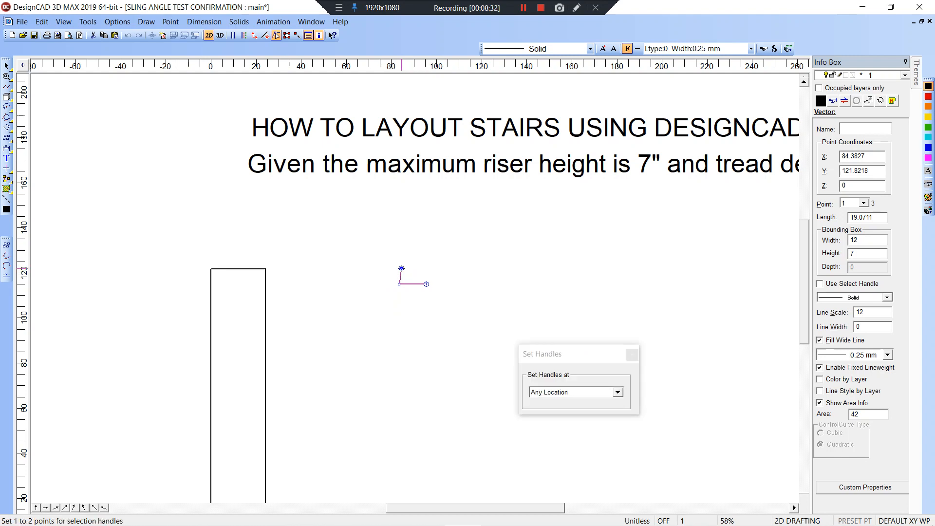
click(401, 269)
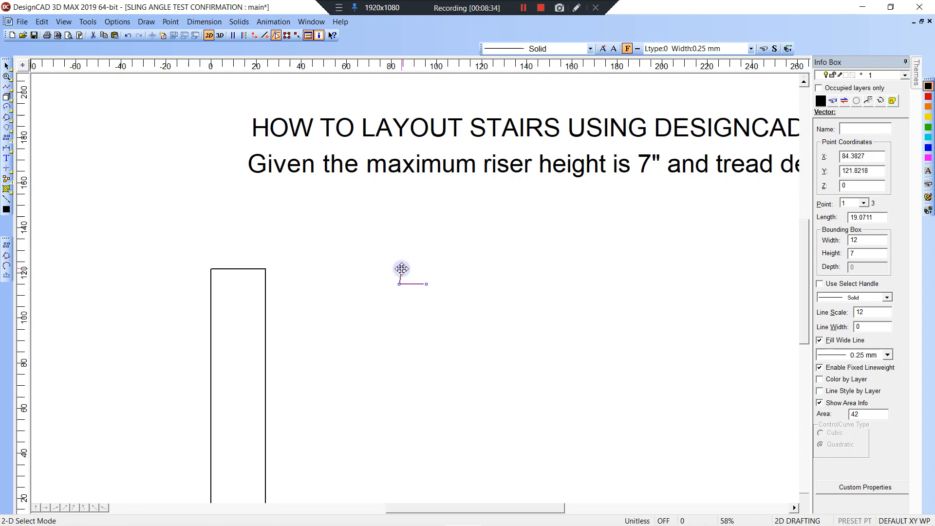
click(401, 268)
click(266, 269)
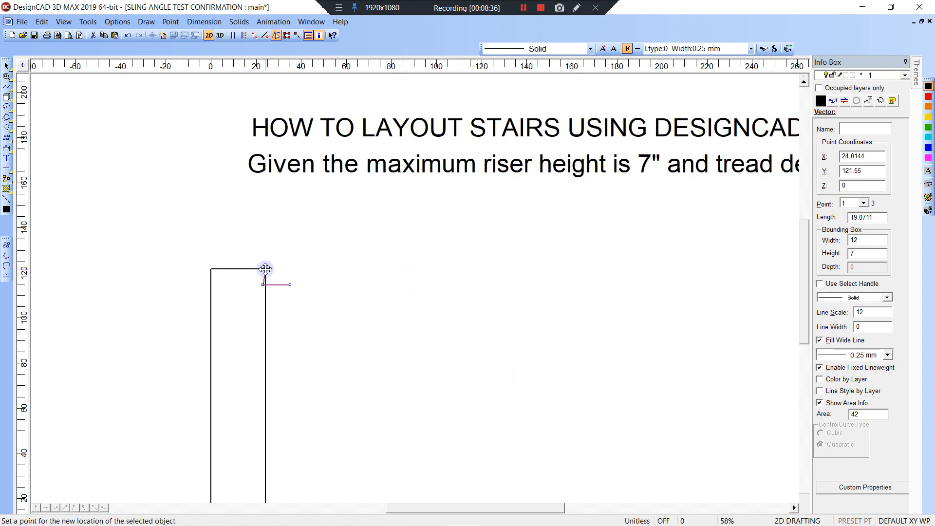
Array the step into 25 copies forming a descending staircase, and pan to view it.
click(145, 22)
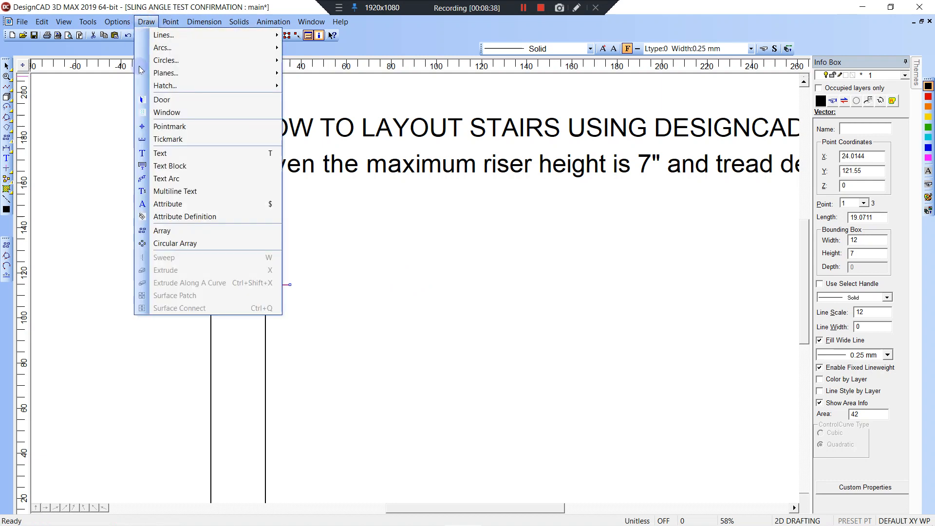
click(172, 230)
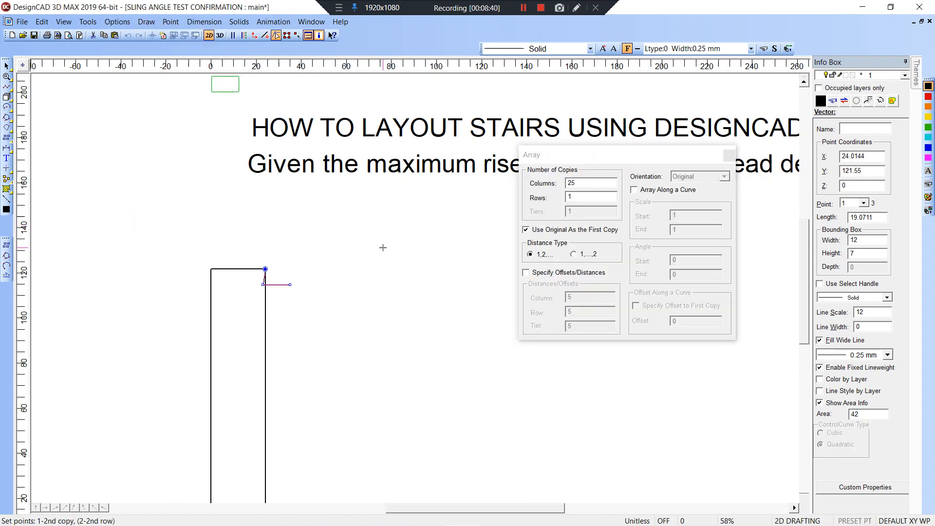
right_click(290, 285)
mouse_move(506, 331)
middle_down()
mouse_move(426, 255)
mouse_move(387, 155)
middle_up()
middle_drag(515, 315, 420, 231)
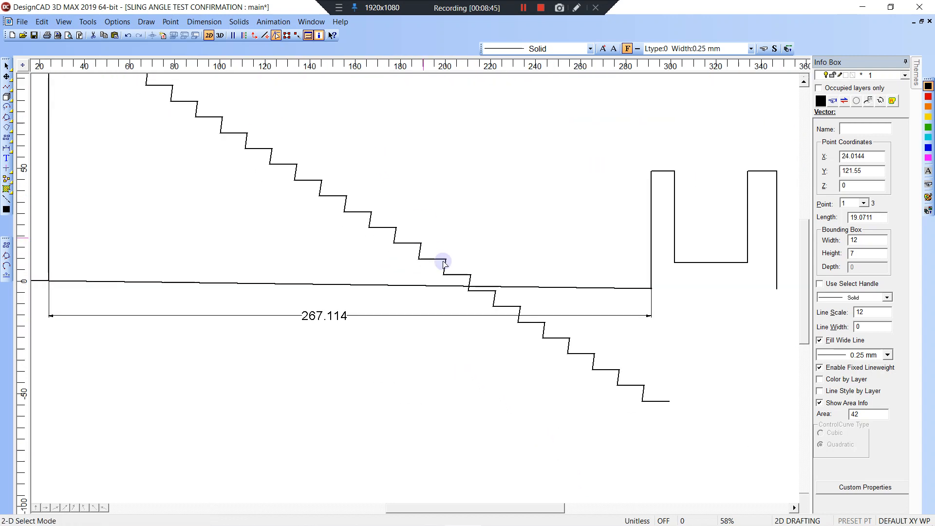
mouse_move(483, 303)
mouse_down()
mouse_move(518, 311)
mouse_move(696, 441)
mouse_up()
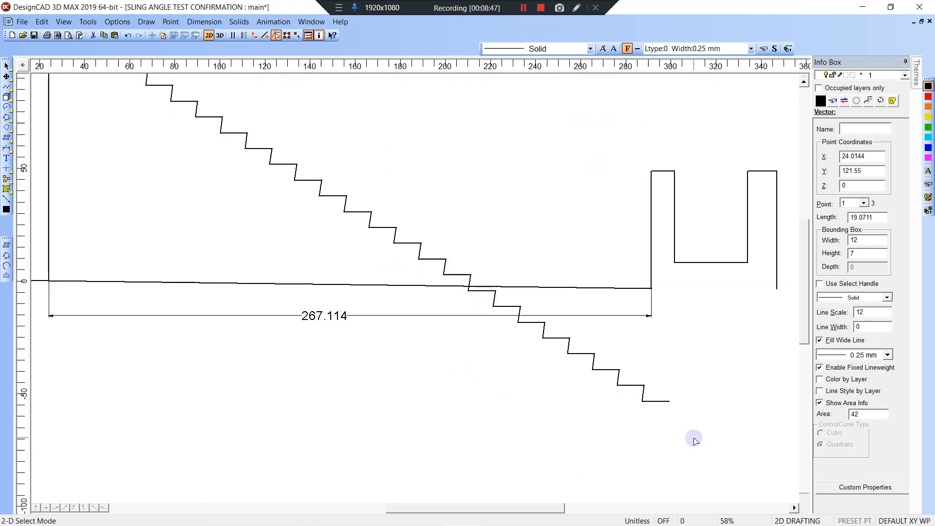
Delete the steps that ran below the sloped floor, including the leftover piece.
drag(462, 294, 700, 443)
key(Delete)
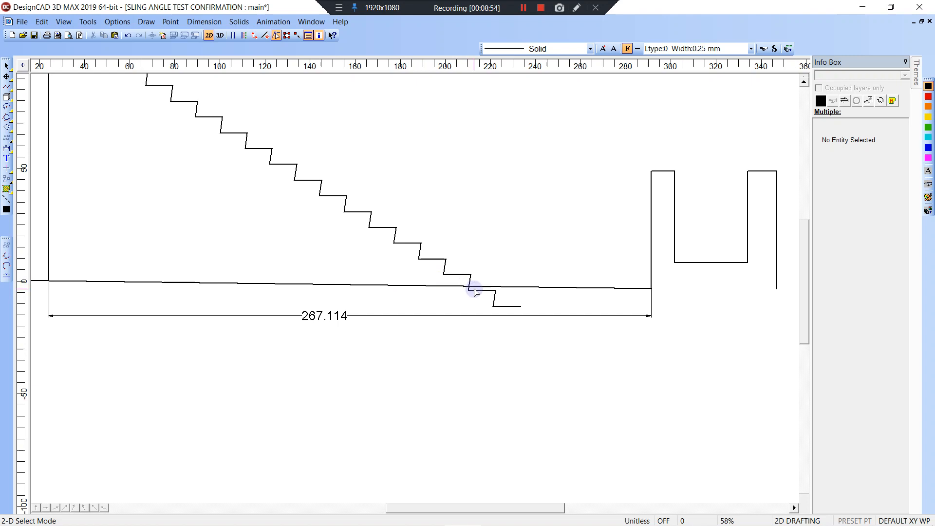
click(495, 299)
key(Delete)
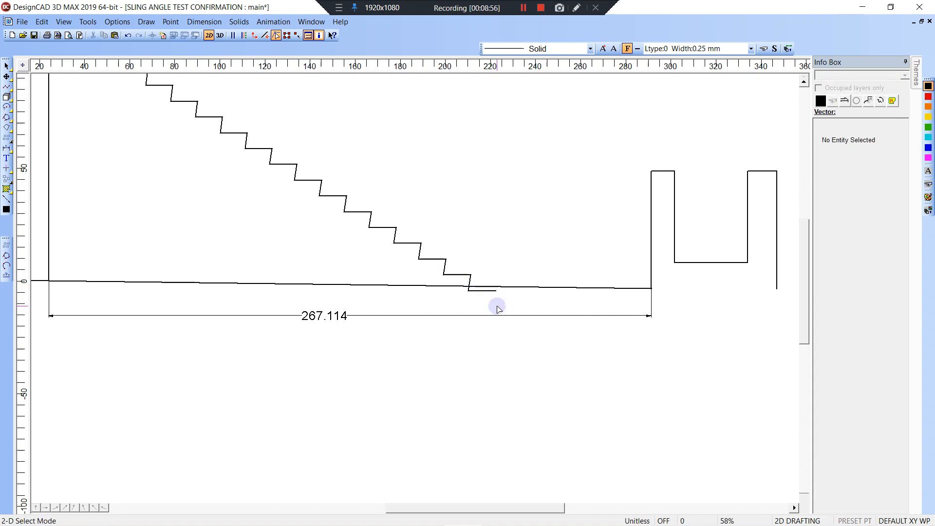
Zoom in on the last step and collapse the bottom tread onto the riser's corner.
key(w)
click(443, 260)
click(518, 317)
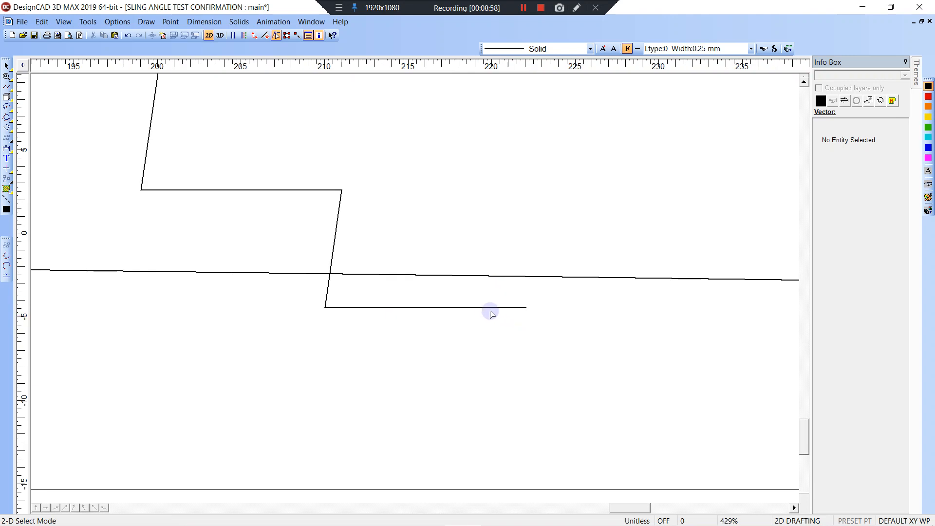
click(485, 309)
click(524, 308)
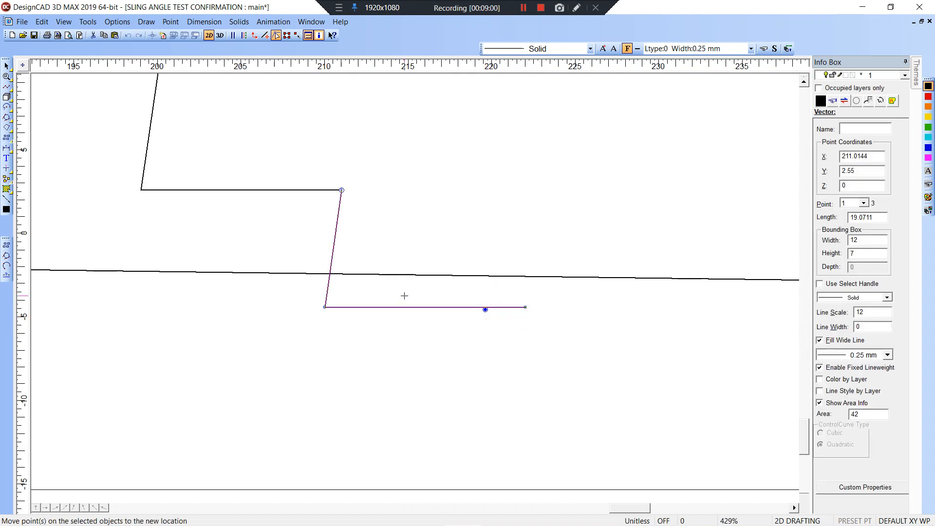
click(325, 307)
key(Escape)
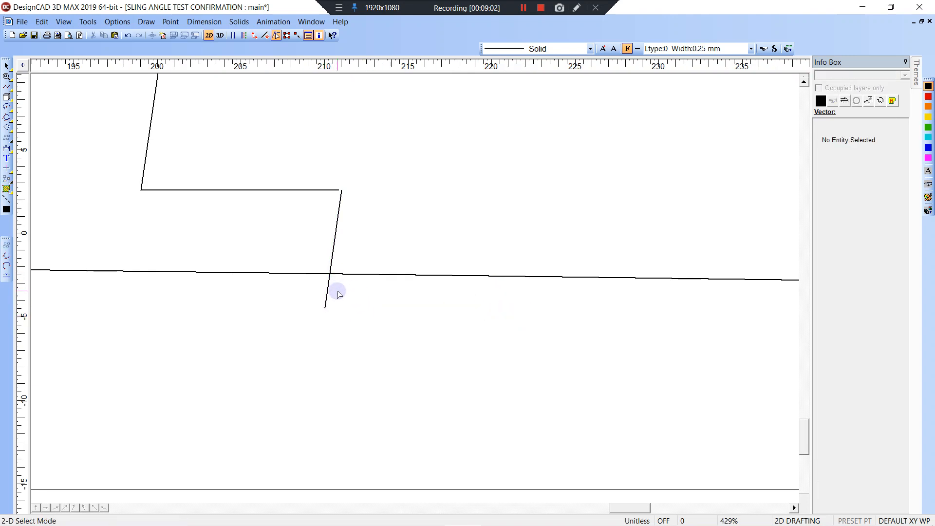
Draw a 2.02 vertical line from the last riser's lower end down to the sloped floor.
key(l)
click(325, 308)
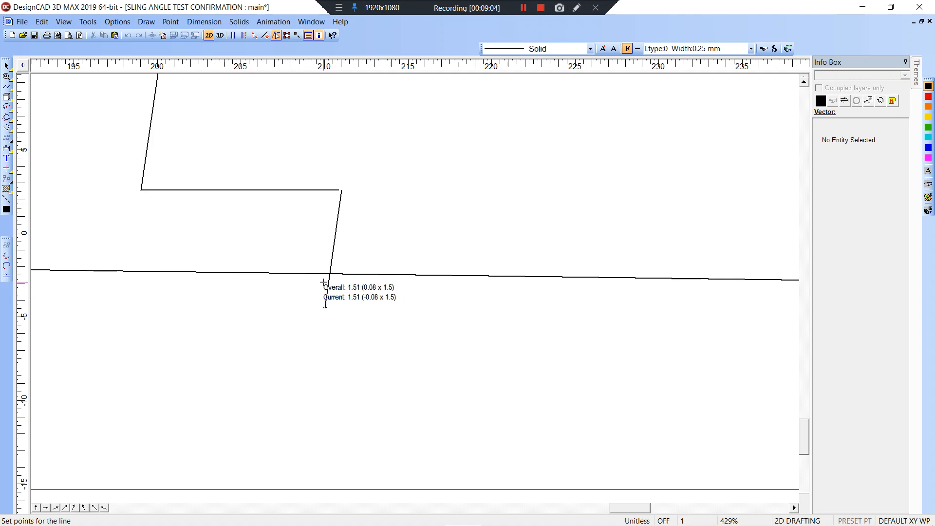
key(o)
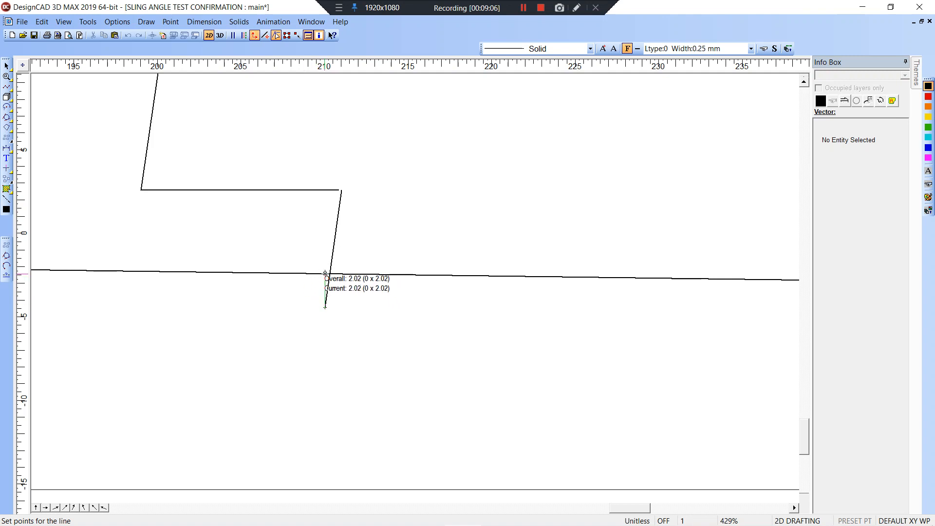
click(320, 273)
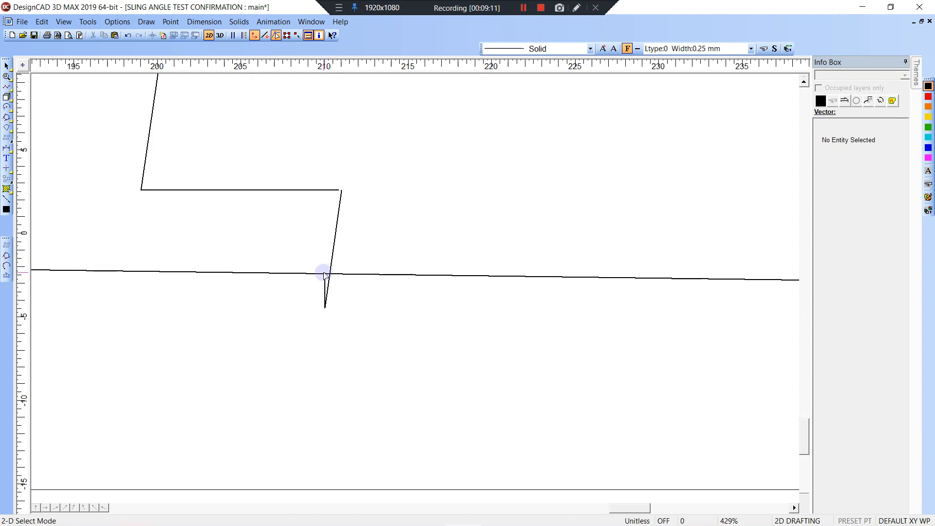
scroll(415, 291, down, 6)
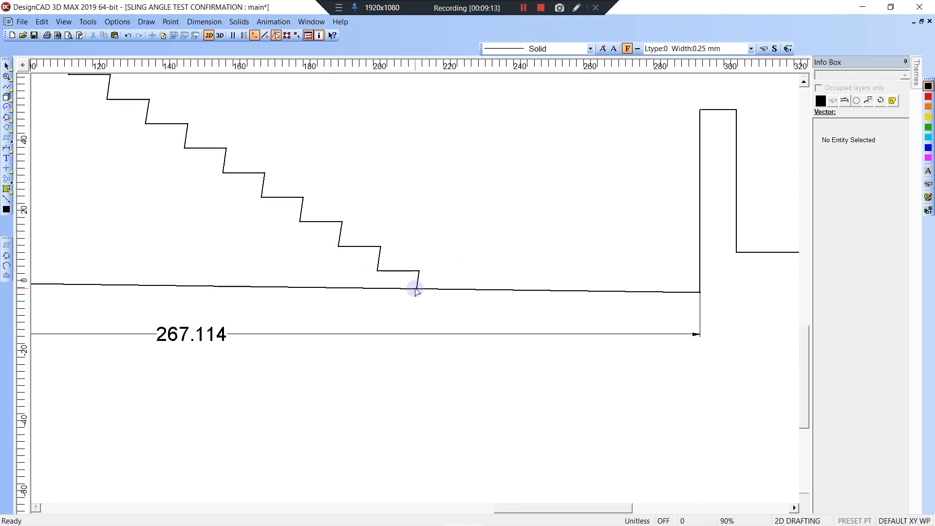
Select the whole stepped stringer as a single object.
scroll(416, 290, down, 1)
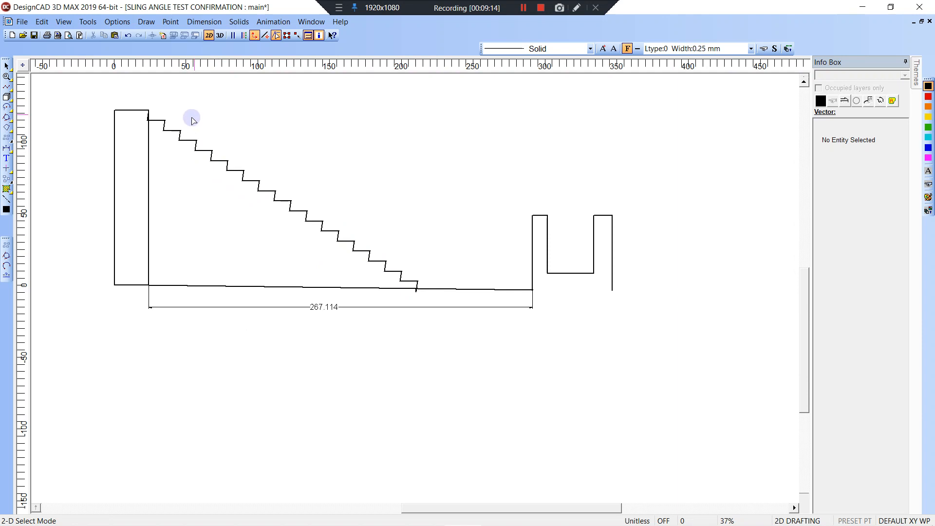
drag(139, 99, 443, 299)
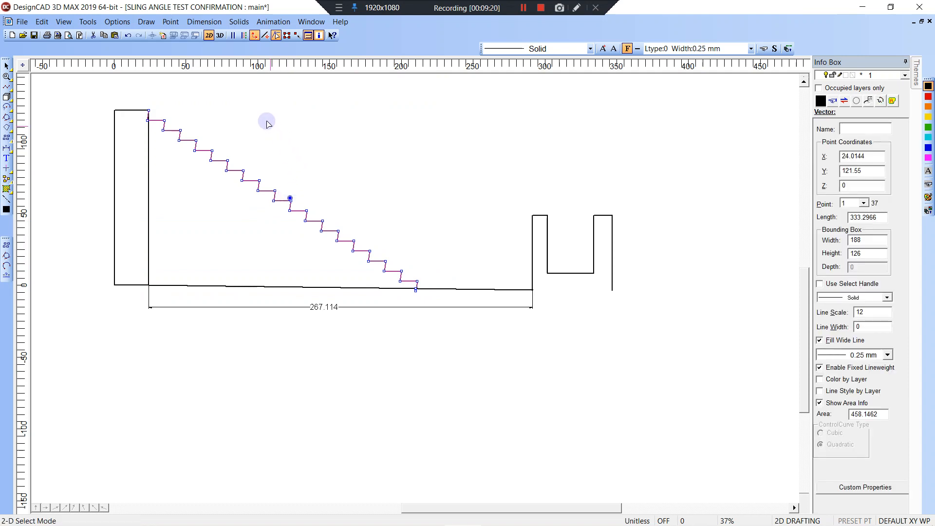
click(229, 119)
click(237, 152)
click(226, 138)
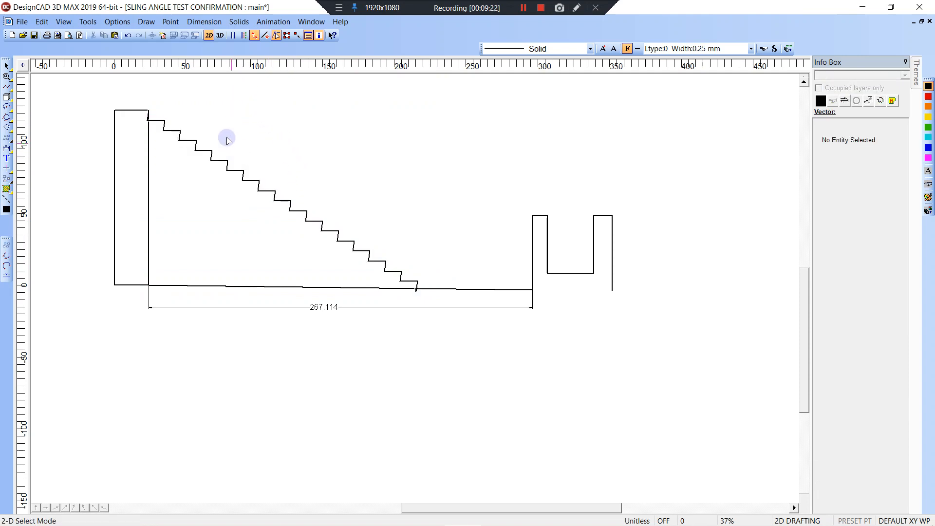
click(217, 152)
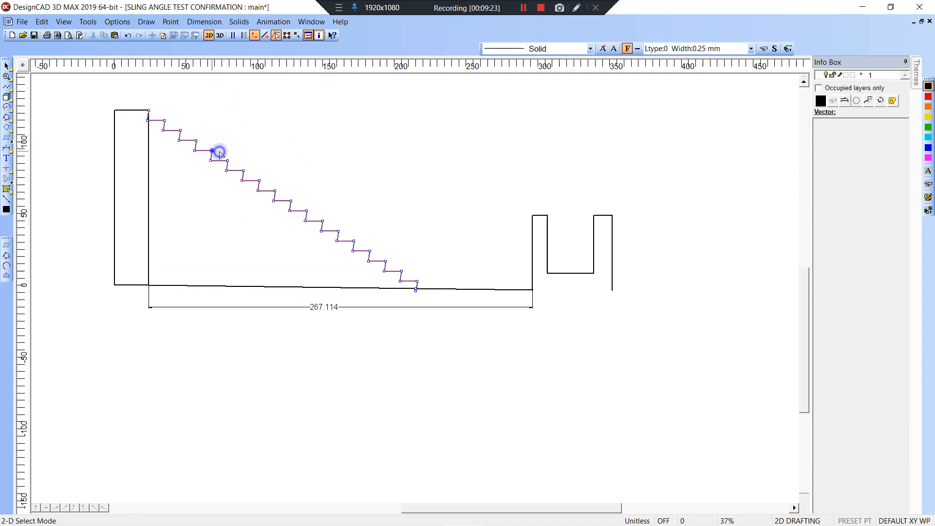
click(287, 35)
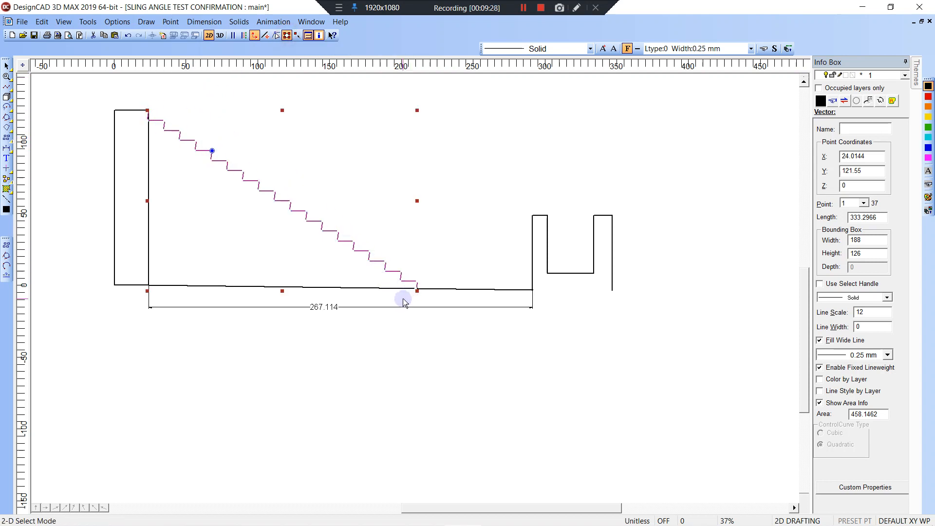
Zoom in on the bottom step and snap the stringer's bottom onto the sloped floor line.
key(z)
click(405, 274)
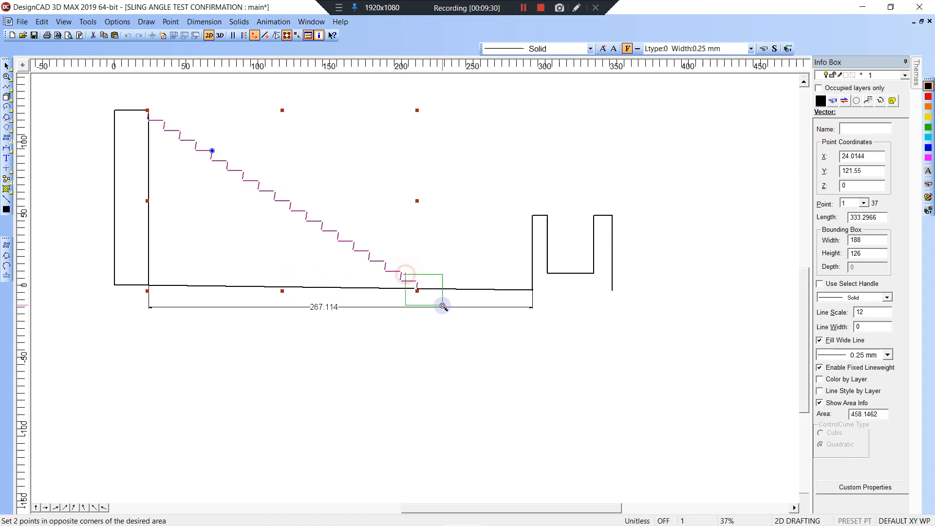
click(442, 306)
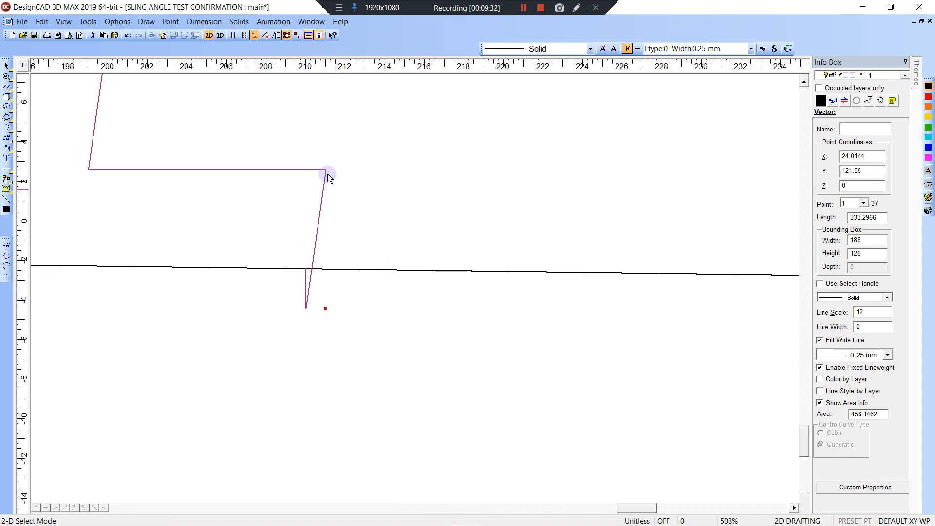
scroll(336, 204, down, 2)
scroll(415, 288, down, 4)
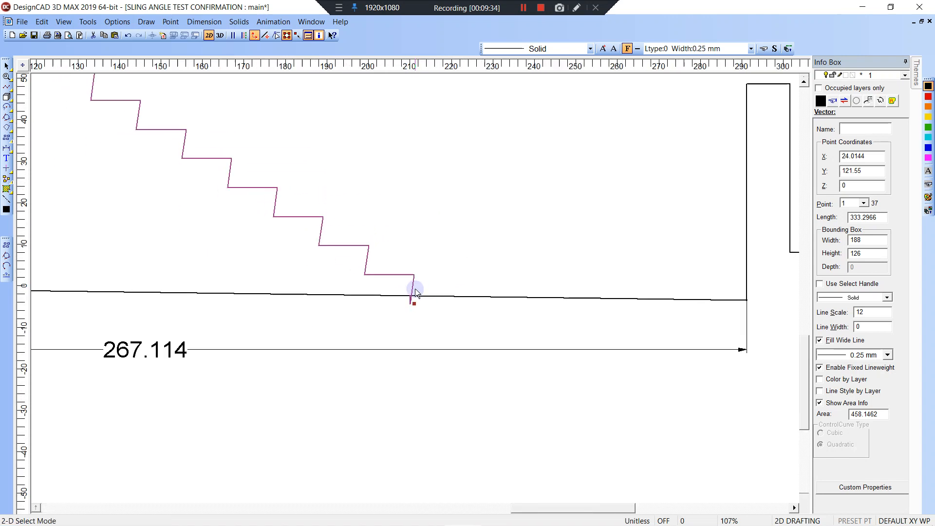
click(241, 293)
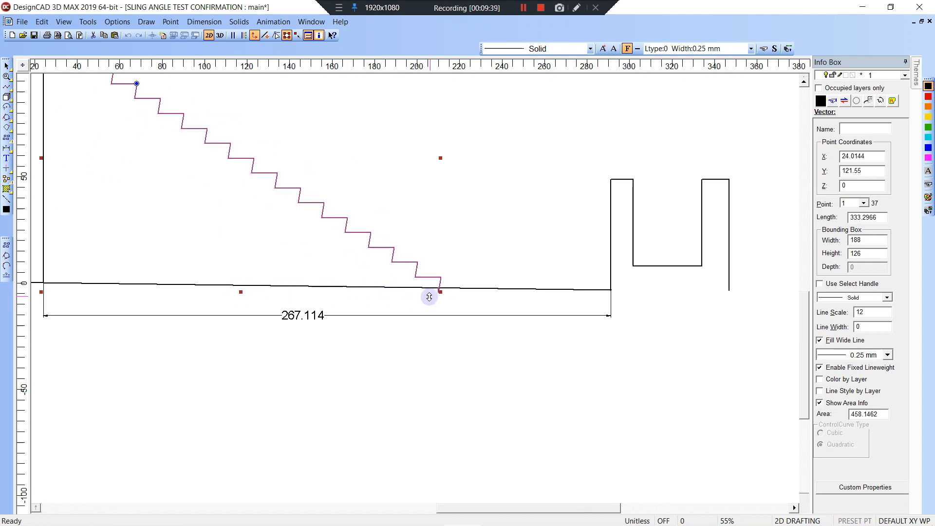
key(w)
click(419, 271)
click(461, 307)
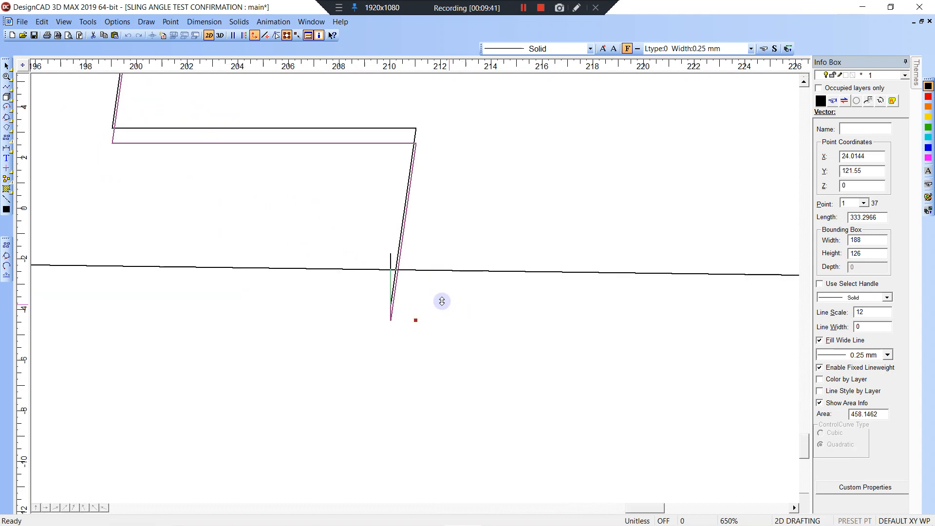
right_click(387, 271)
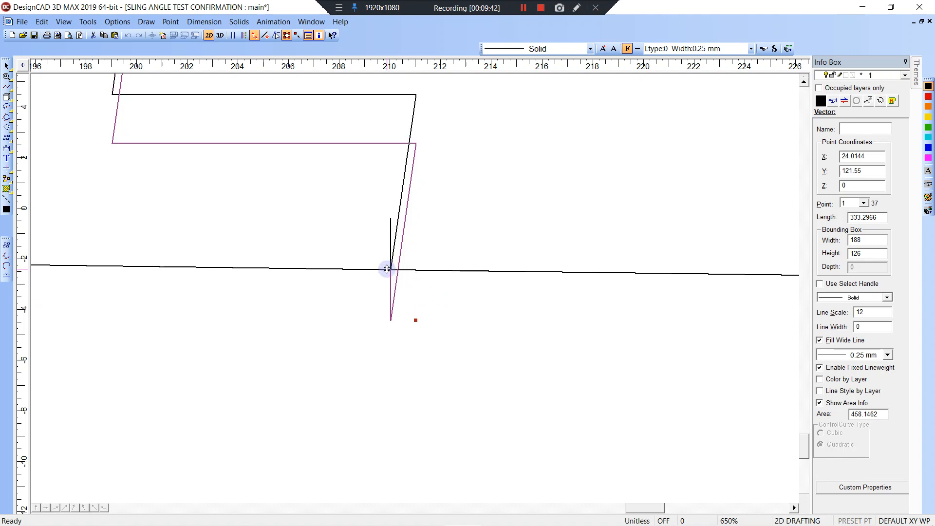
Snap the stray bottom vertex onto the floor line so the last riser ends there.
click(276, 35)
click(390, 218)
right_click(394, 267)
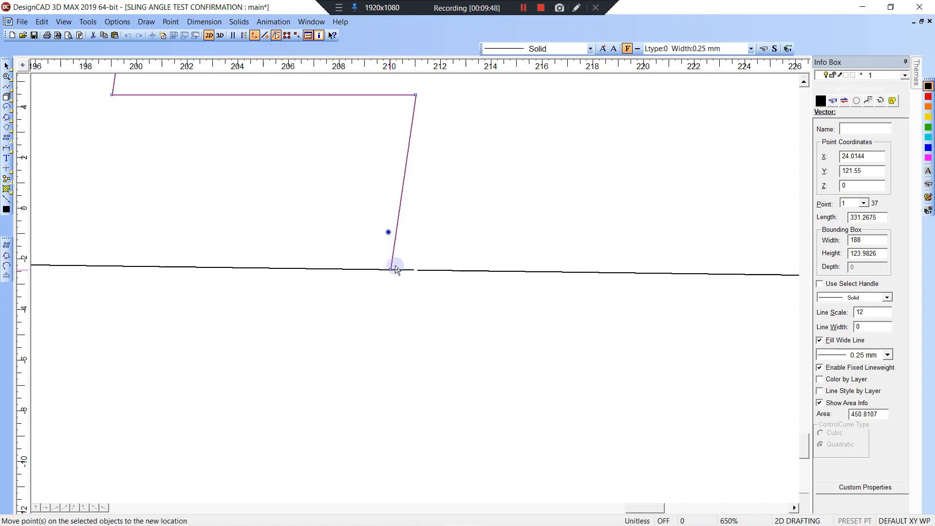
click(423, 276)
Add vertical 6.888 dimensions to the bottom riser and the next riser up.
scroll(423, 276, down, 4)
key(d)
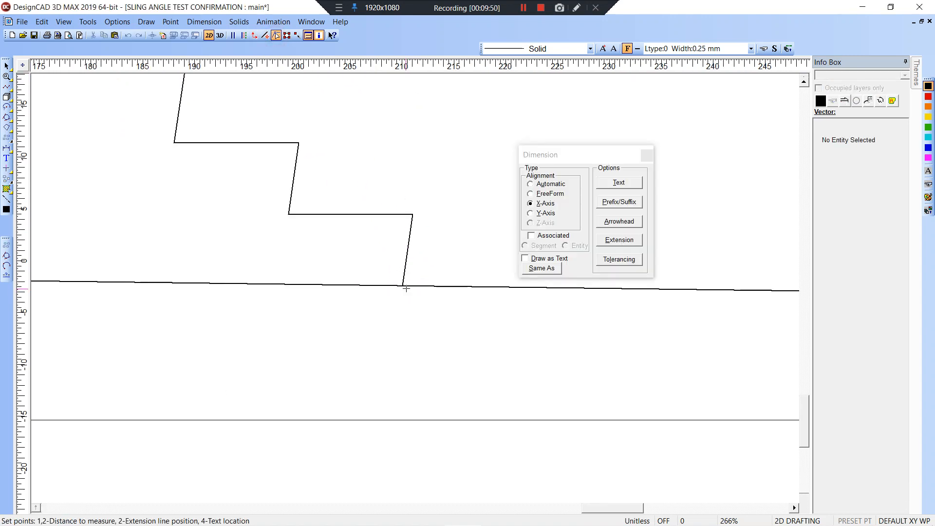
right_click(404, 286)
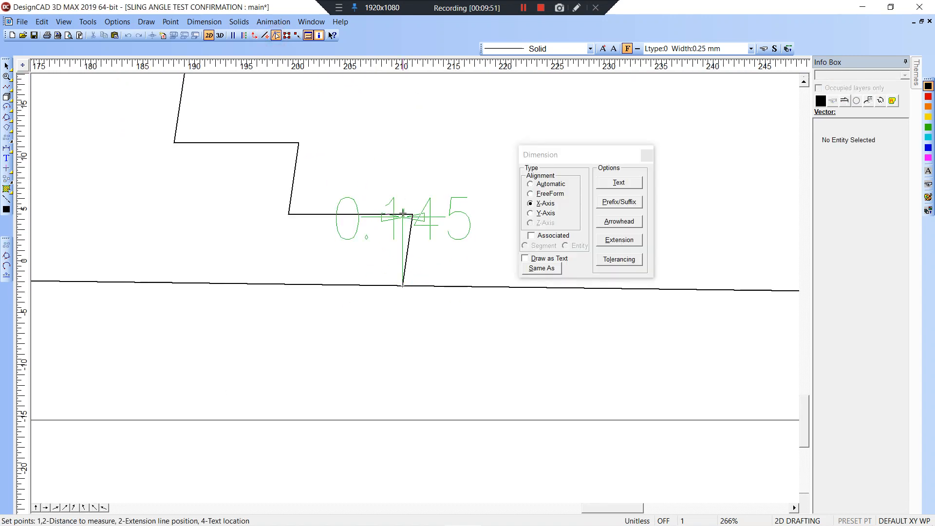
click(530, 213)
click(469, 214)
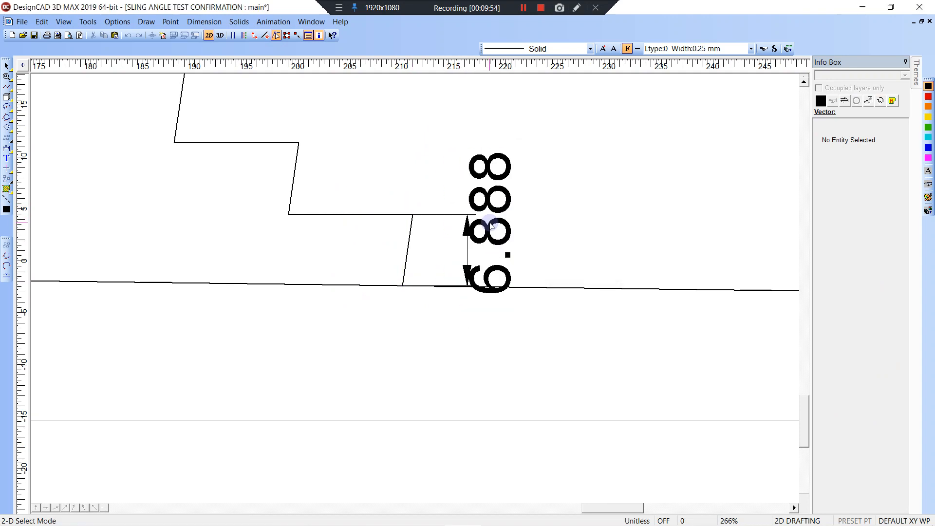
key(d)
right_click(298, 144)
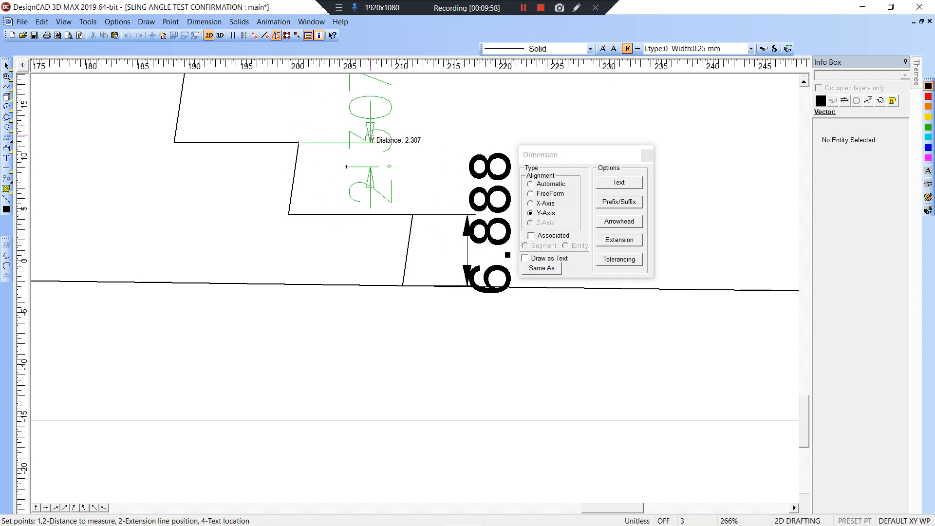
right_click(288, 214)
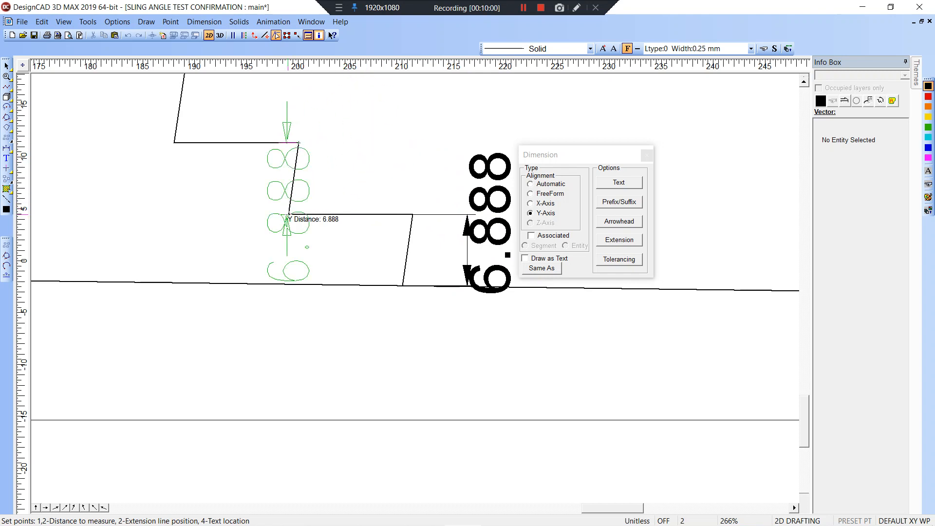
click(373, 127)
click(400, 121)
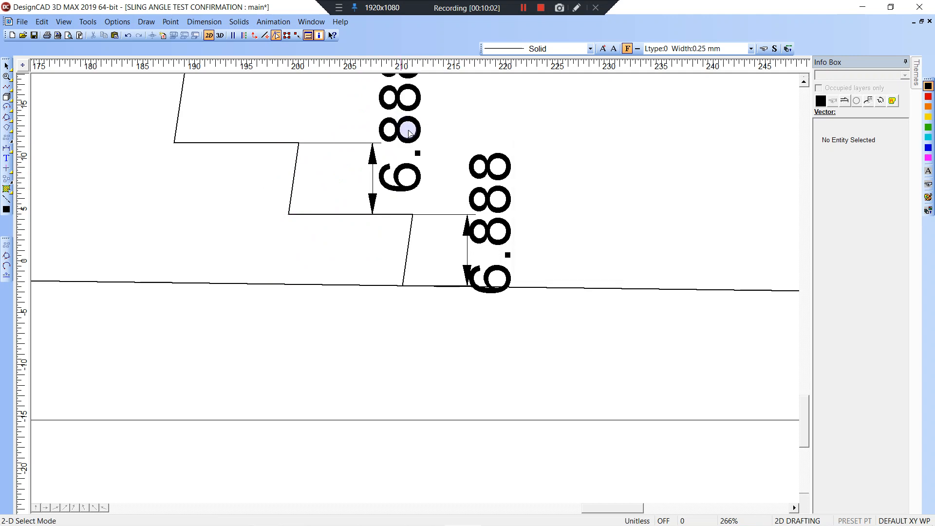
Add another 6.888 riser dimension beside the top step.
scroll(408, 130, down, 2)
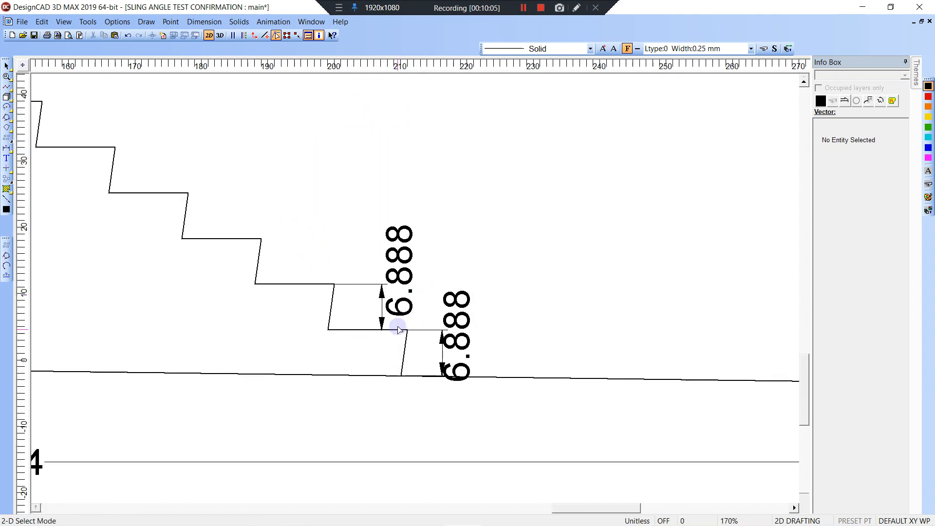
mouse_move(354, 290)
middle_down()
mouse_move(529, 323)
mouse_move(541, 355)
middle_up()
scroll(415, 288, down, 3)
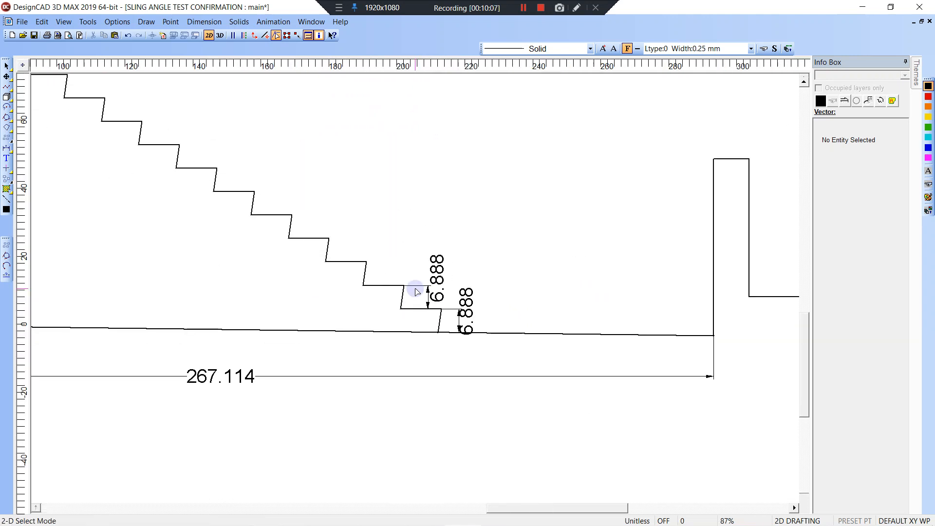
middle_drag(161, 126, 505, 323)
key(d)
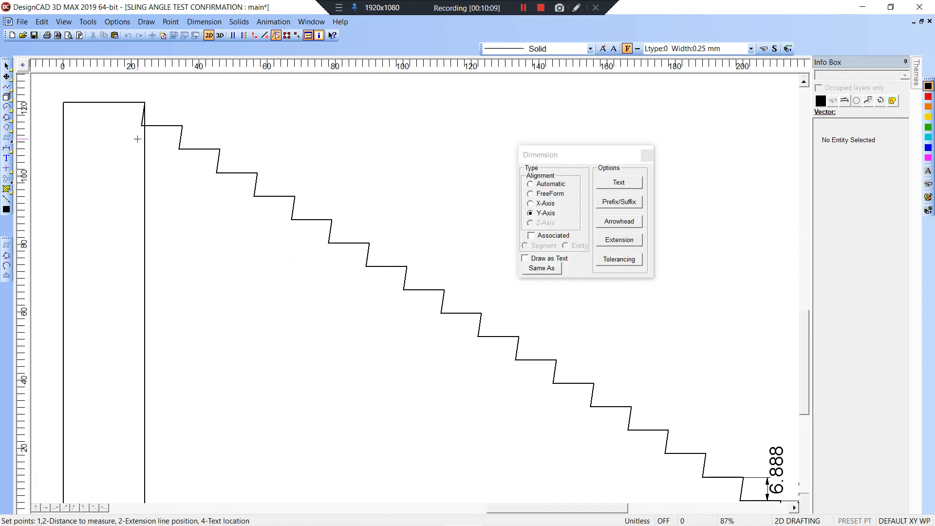
click(142, 126)
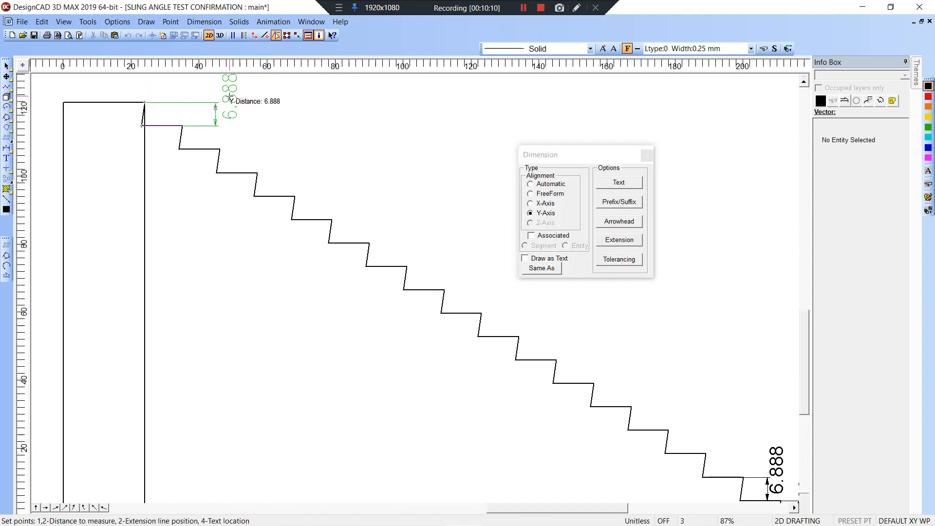
click(233, 101)
Undo the riser dimensions and the stringer fit, restoring the original stringer height.
key(ctrl+z)
key(ctrl+z)
key(ctrl+z)
key(ctrl+z)
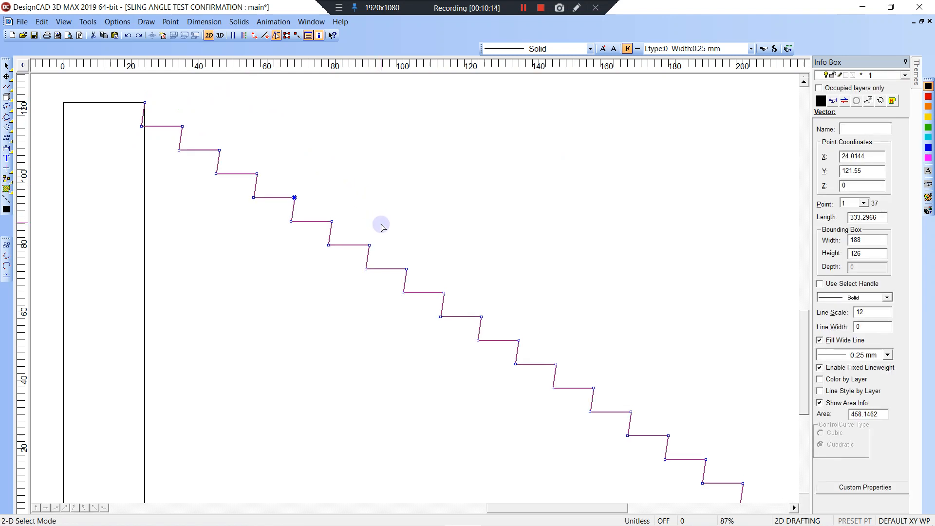
click(499, 351)
middle_drag(500, 351, 379, 201)
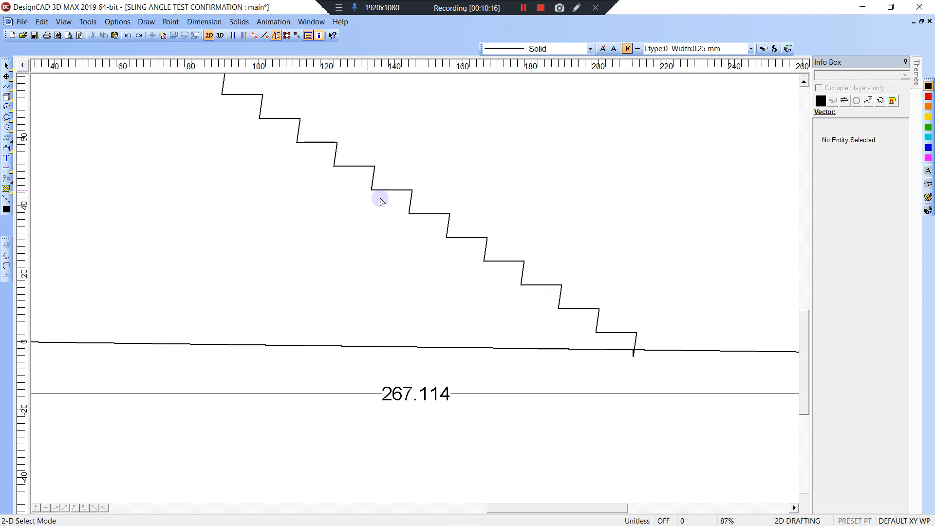
Move the right end of the sloped floor line upward.
click(422, 232)
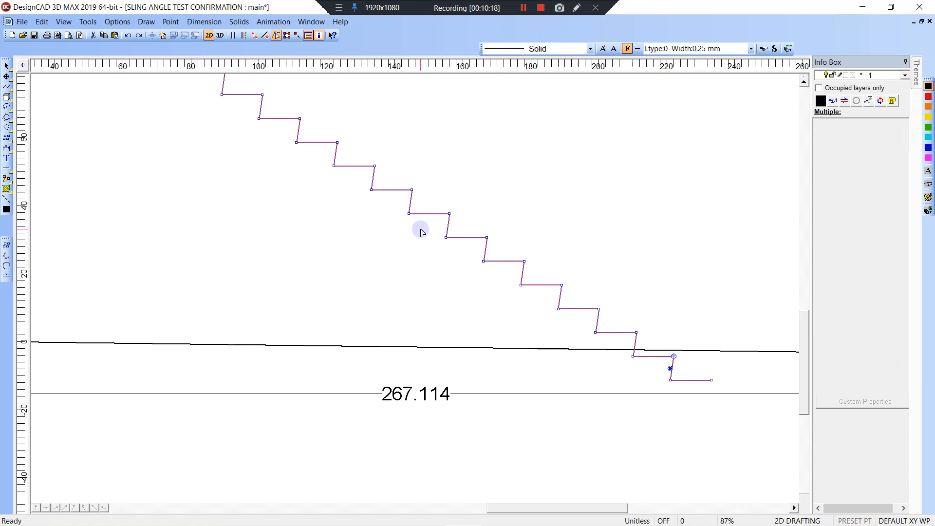
click(487, 324)
middle_drag(487, 324, 465, 261)
scroll(417, 290, down, 4)
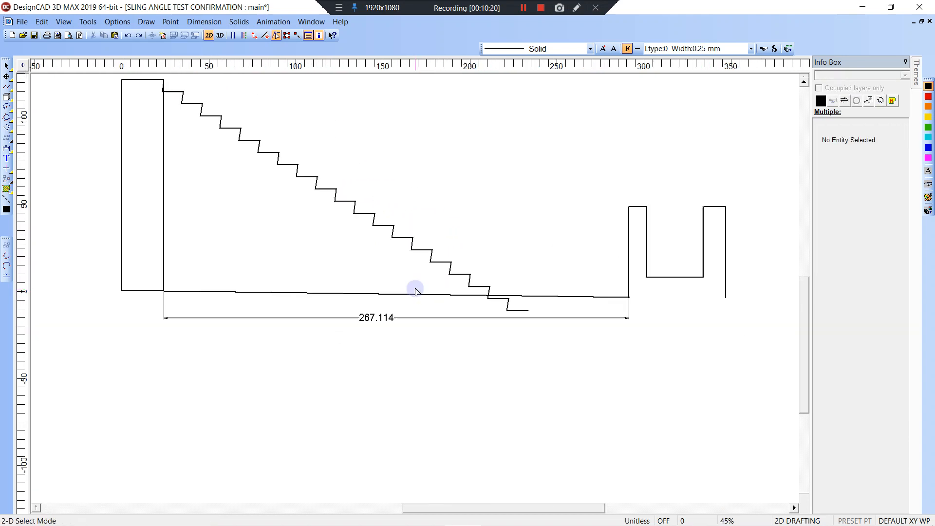
click(414, 292)
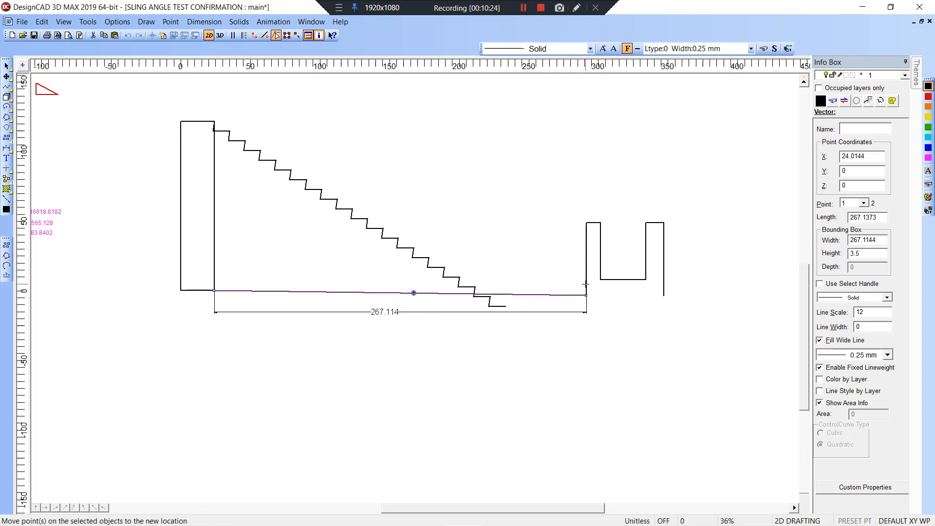
click(586, 284)
click(340, 303)
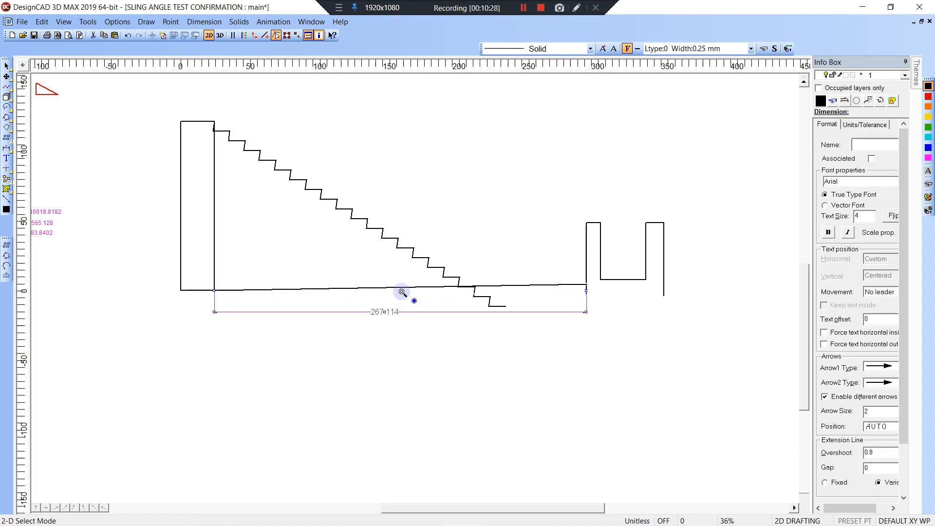
Zoom in on the stringer's lower steps where they cross the floor line.
key(w)
click(421, 267)
click(530, 327)
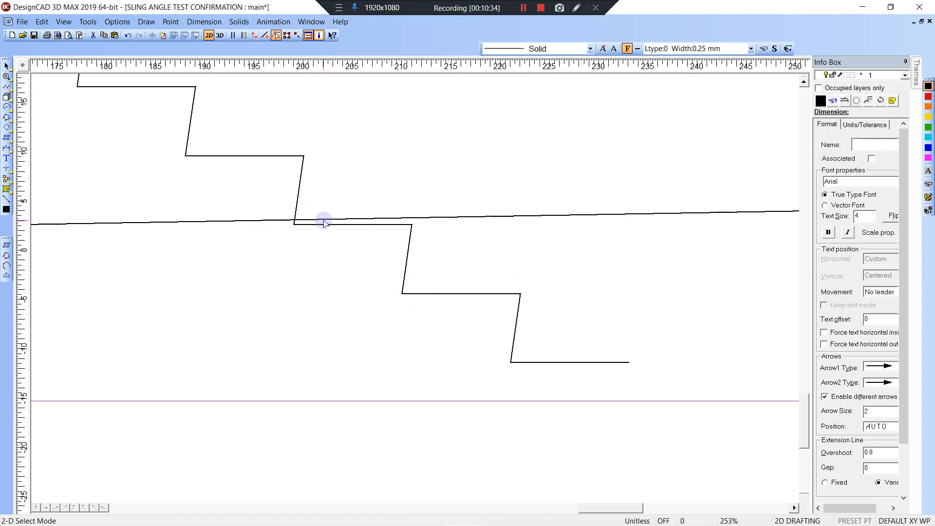
click(295, 156)
scroll(306, 174, down, 9)
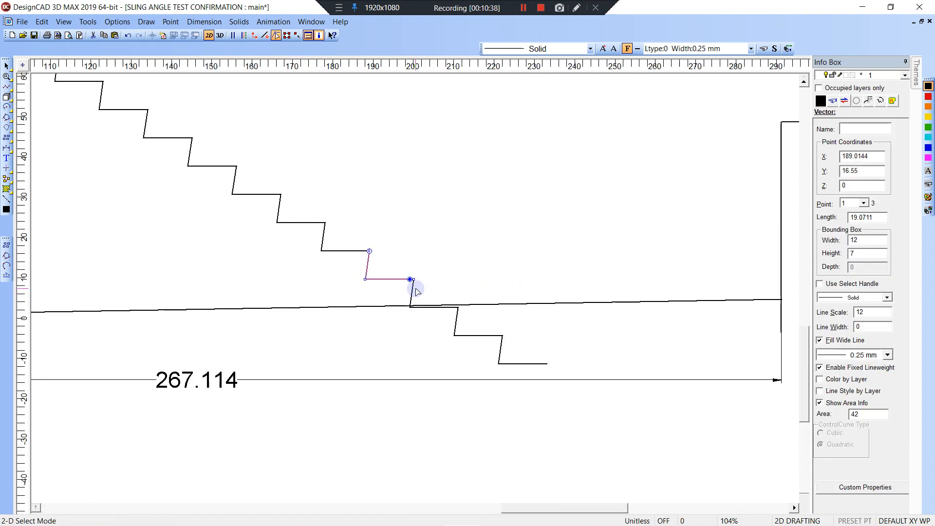
key(Escape)
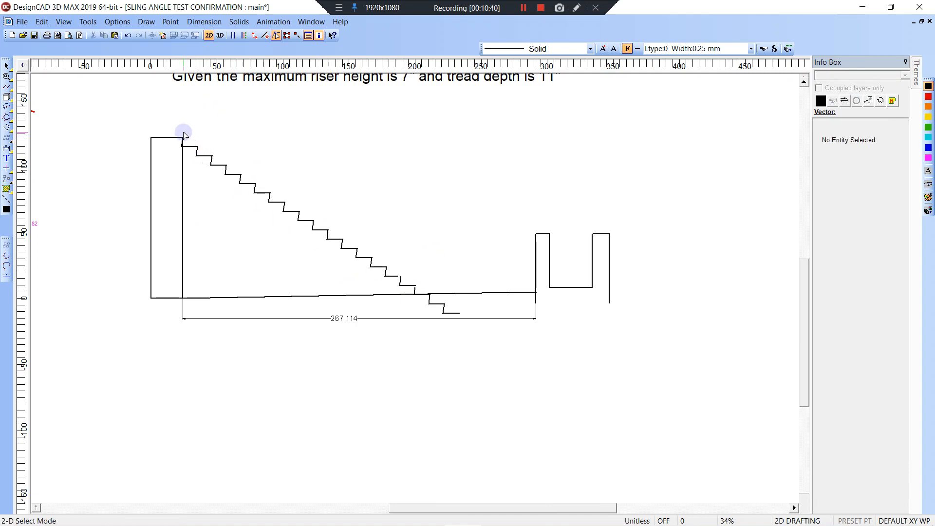
key(d)
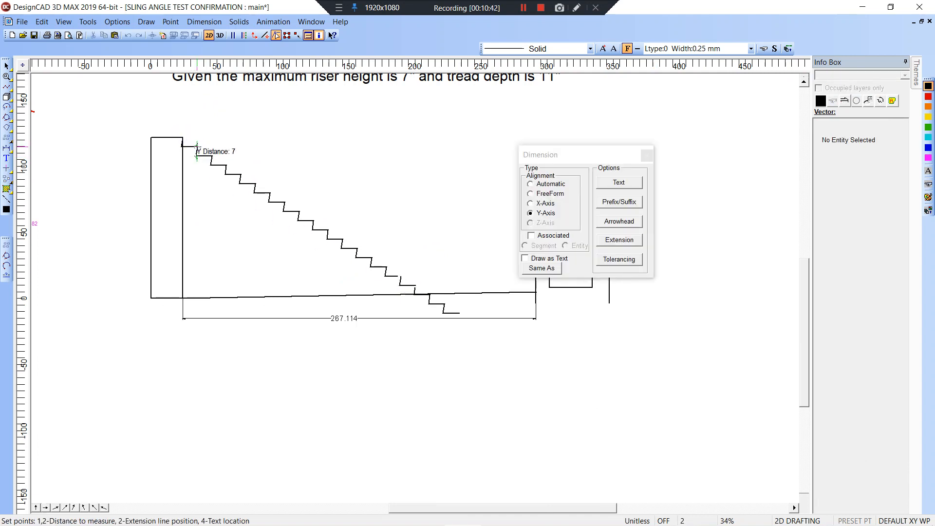
key(Escape)
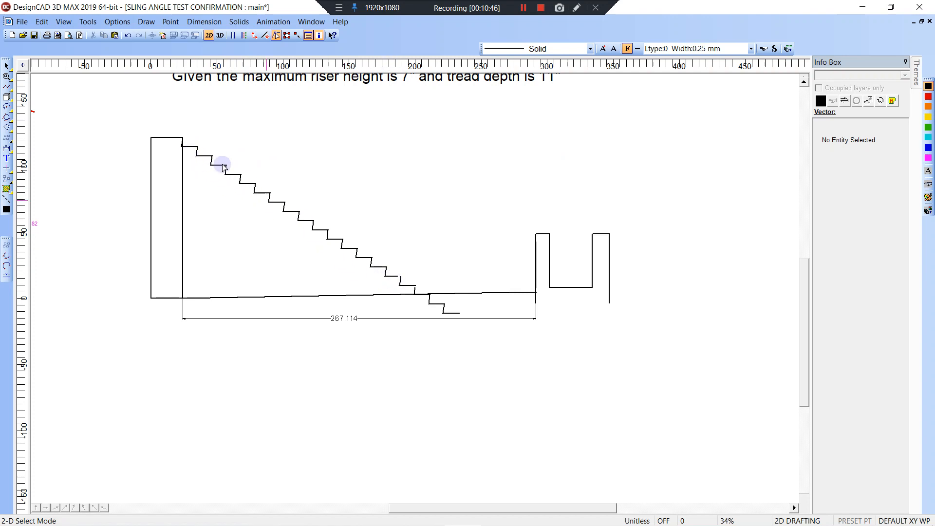
mouse_move(176, 132)
mouse_down()
mouse_move(317, 211)
mouse_move(459, 313)
mouse_move(355, 268)
mouse_move(173, 132)
mouse_up()
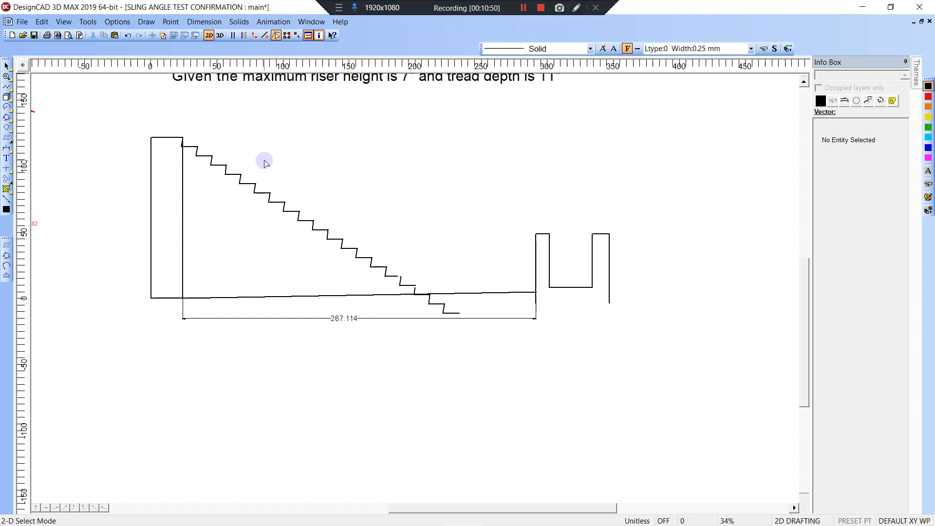
click(271, 195)
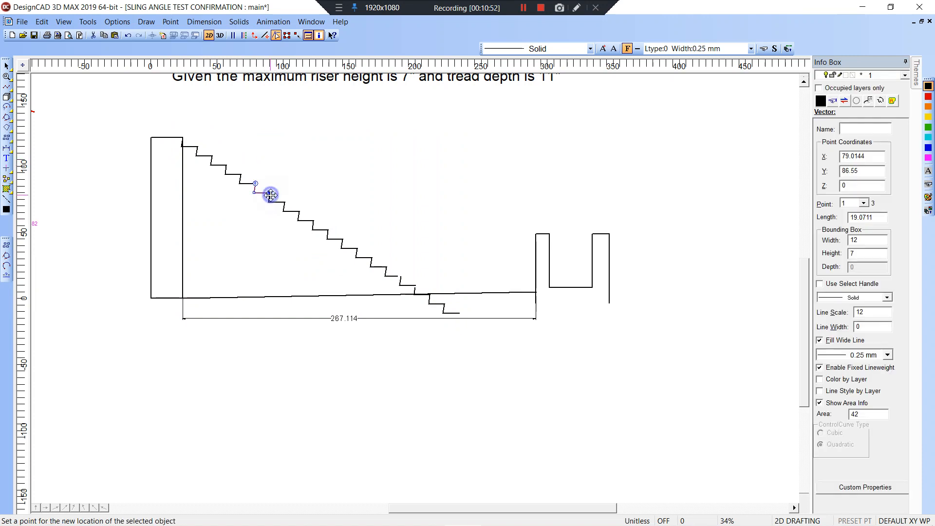
click(271, 195)
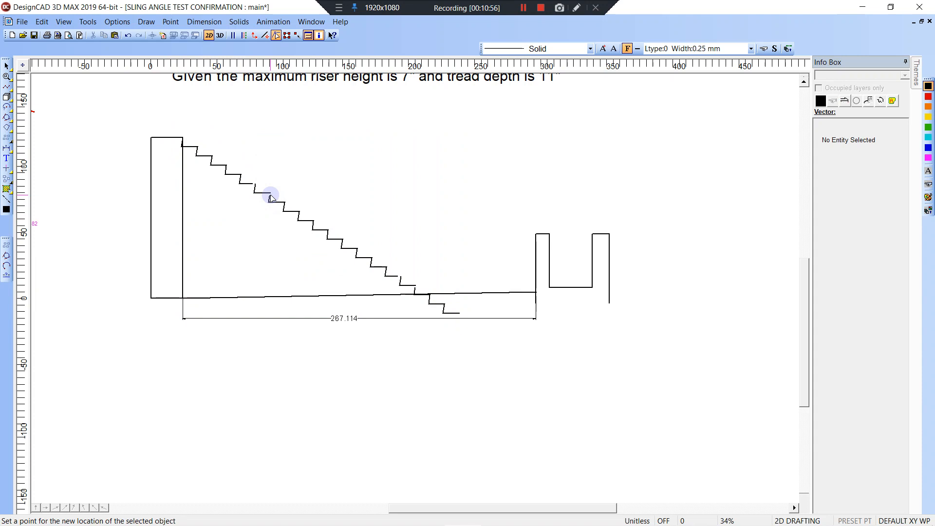
click(299, 211)
click(299, 211)
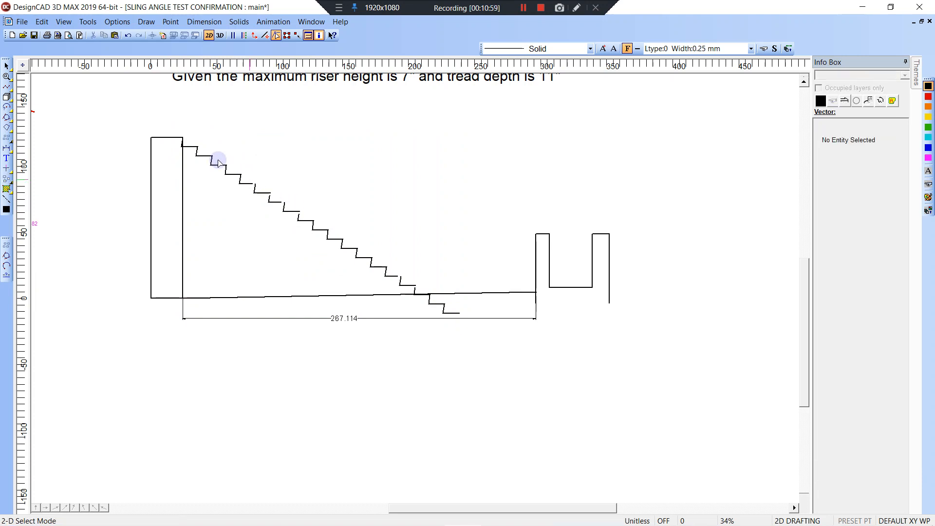
drag(172, 126, 487, 320)
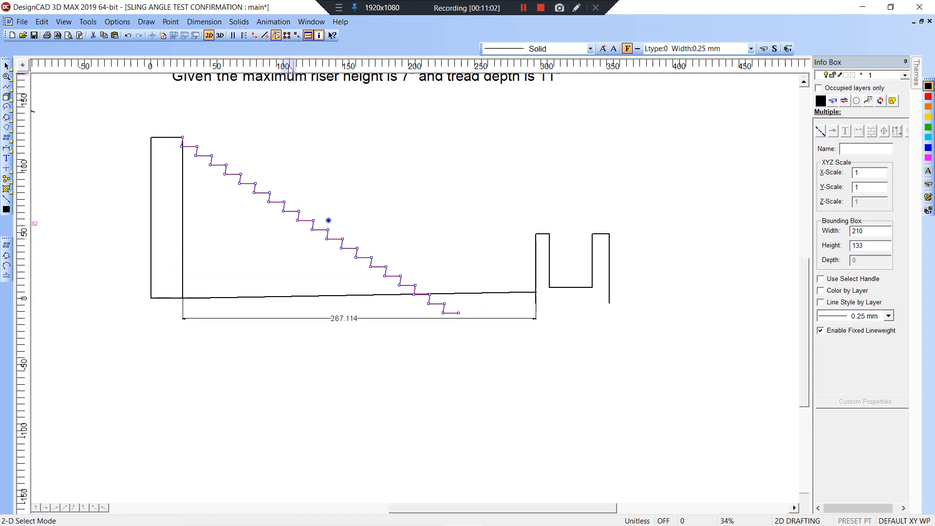
Delete the steps lying below the sloped floor line.
click(286, 37)
click(359, 248)
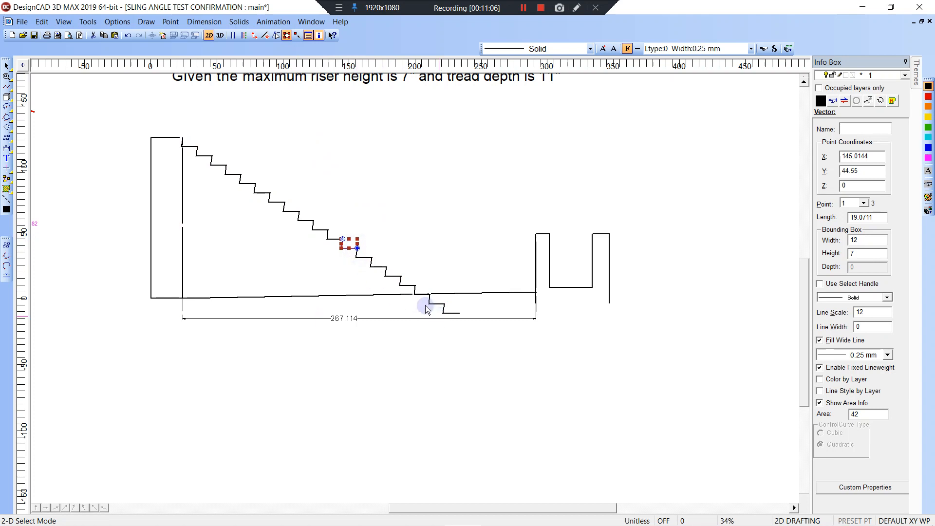
click(236, 151)
drag(177, 124, 509, 323)
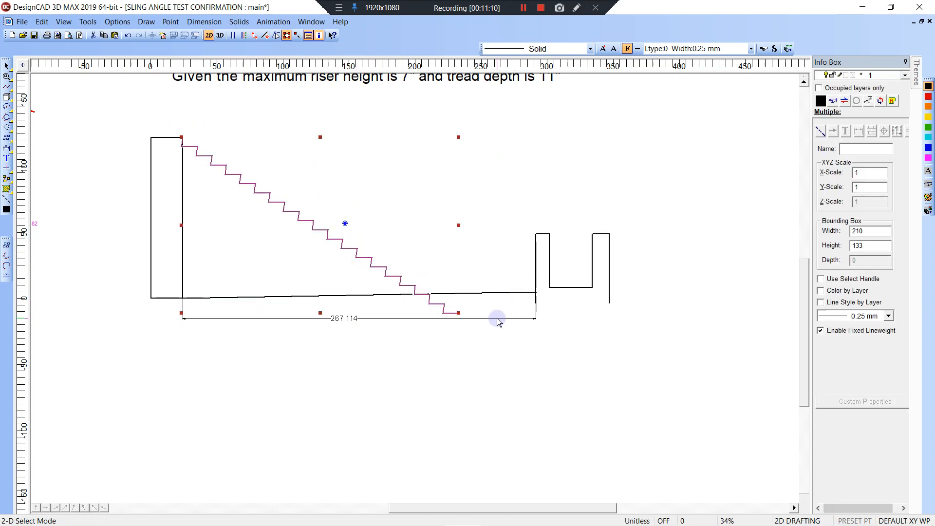
click(472, 313)
click(452, 314)
key(Delete)
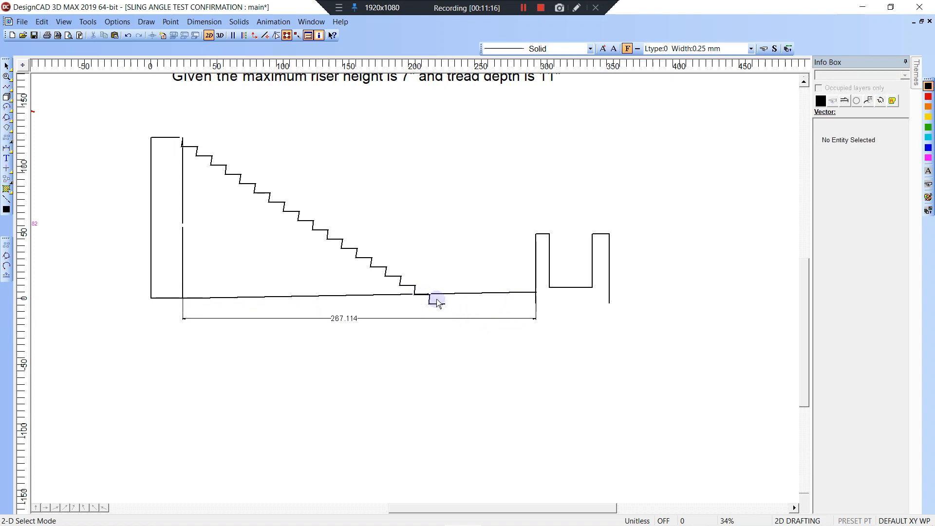
click(438, 301)
key(Delete)
Combine the remaining step lines into one continuous stringer line.
drag(178, 128, 455, 305)
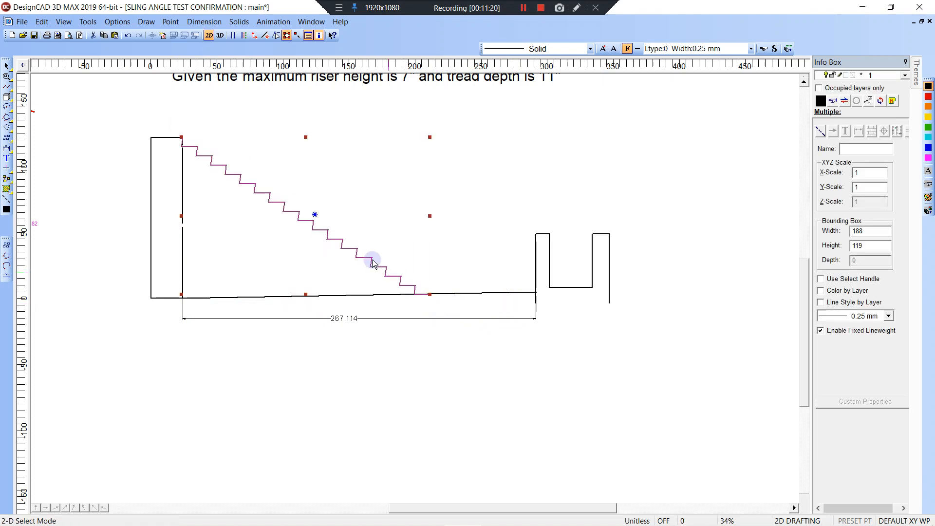
key(c)
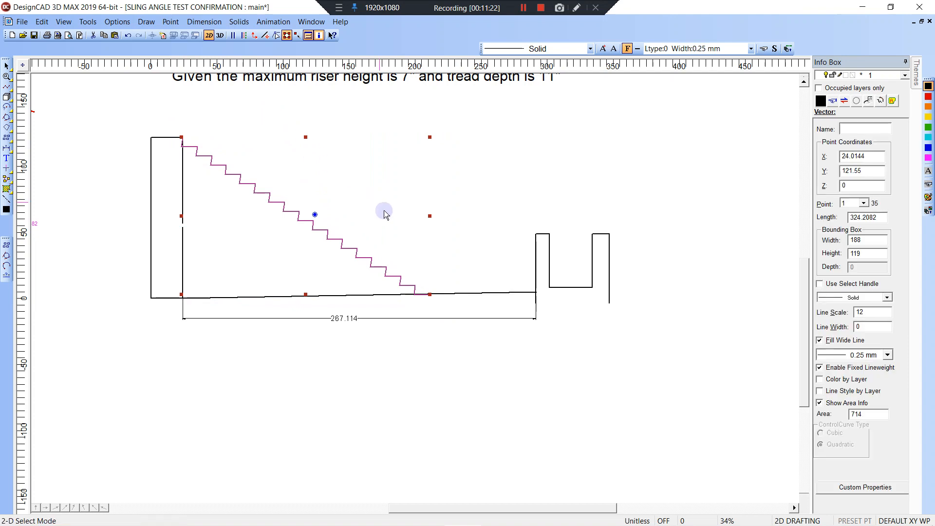
key(z)
click(384, 246)
click(462, 318)
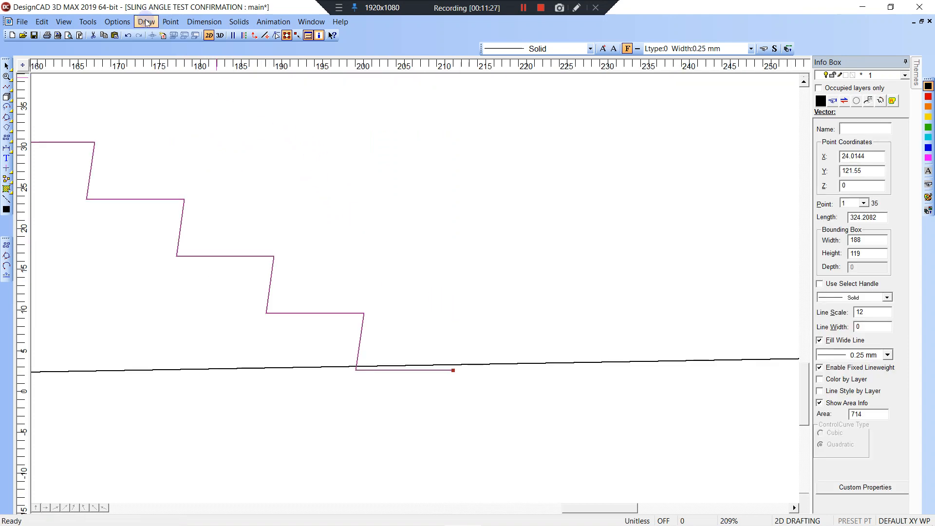
Pull the bottom tread's end back to the riser corner and draw a short vertical line to the floor.
click(276, 35)
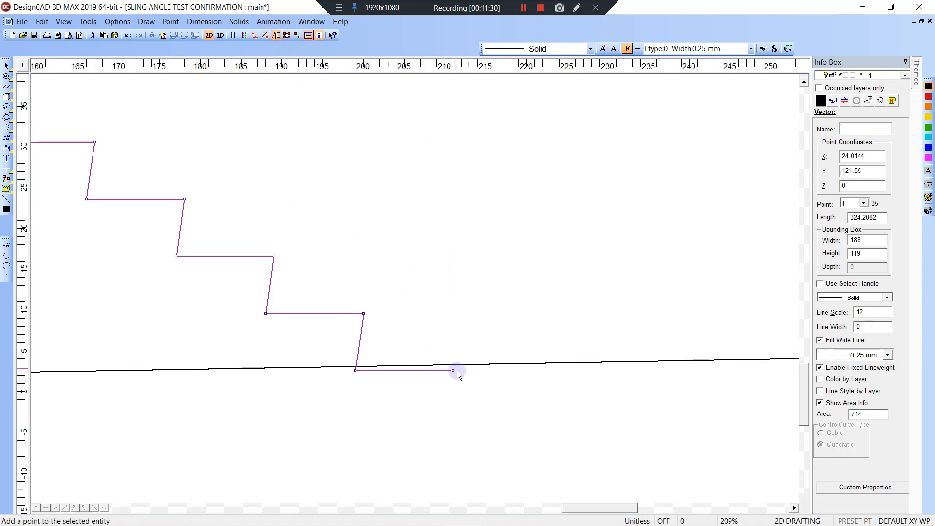
click(356, 370)
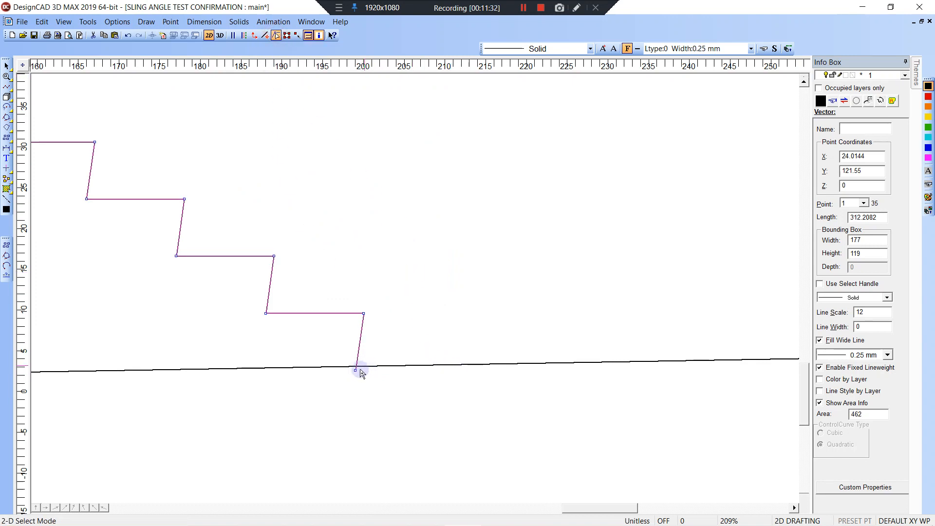
click(389, 390)
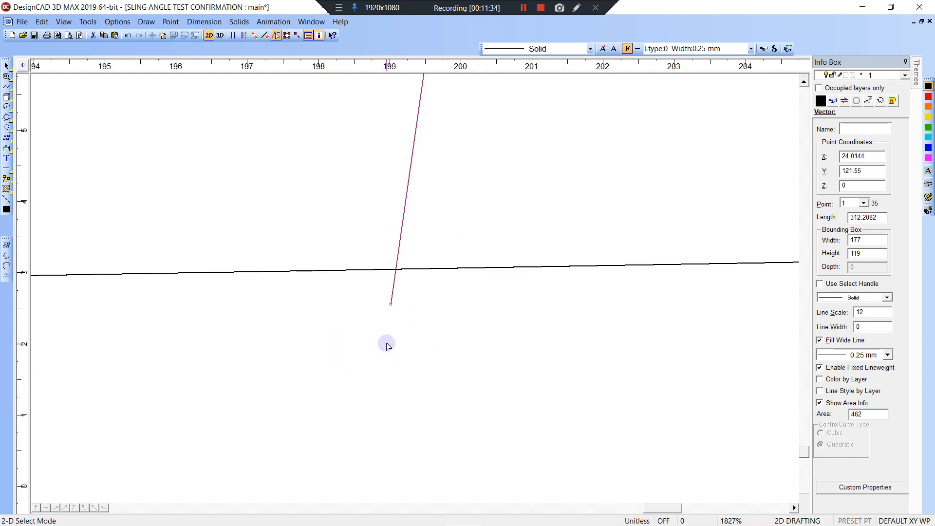
key(t)
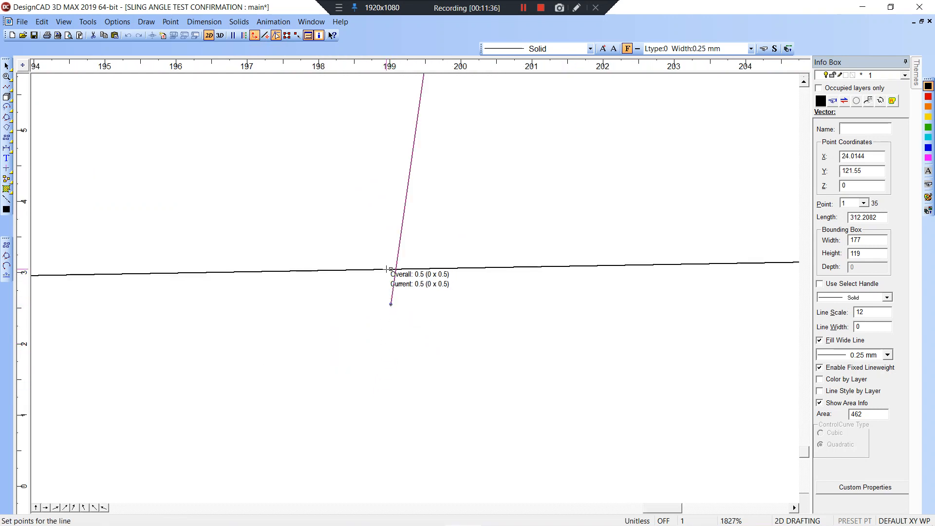
click(390, 269)
key(Return)
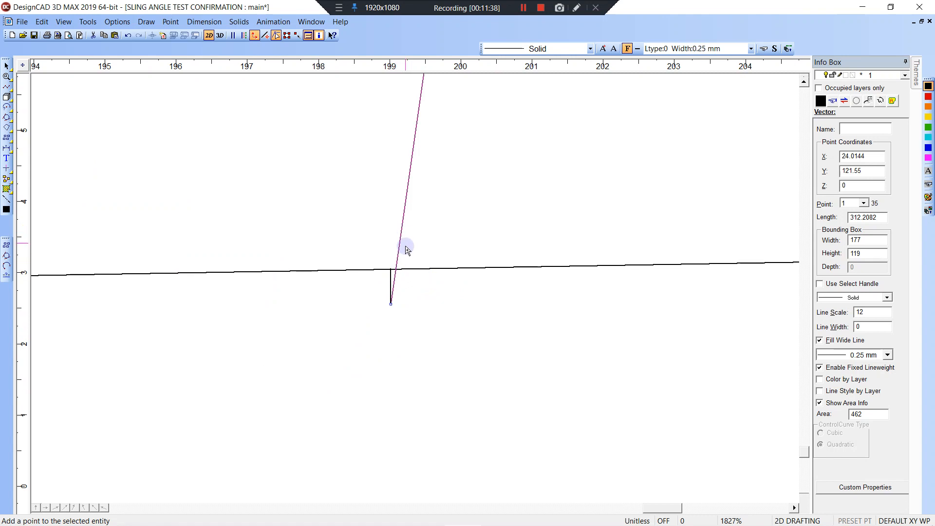
scroll(389, 145, down, 4)
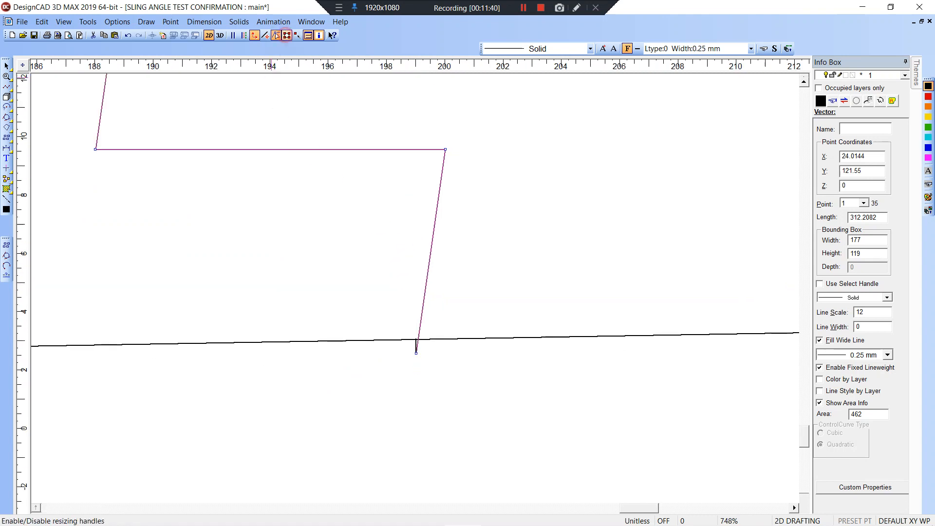
Stretch the stringer down so its last riser snaps to the riser-floor junction.
click(276, 35)
scroll(413, 292, down, 13)
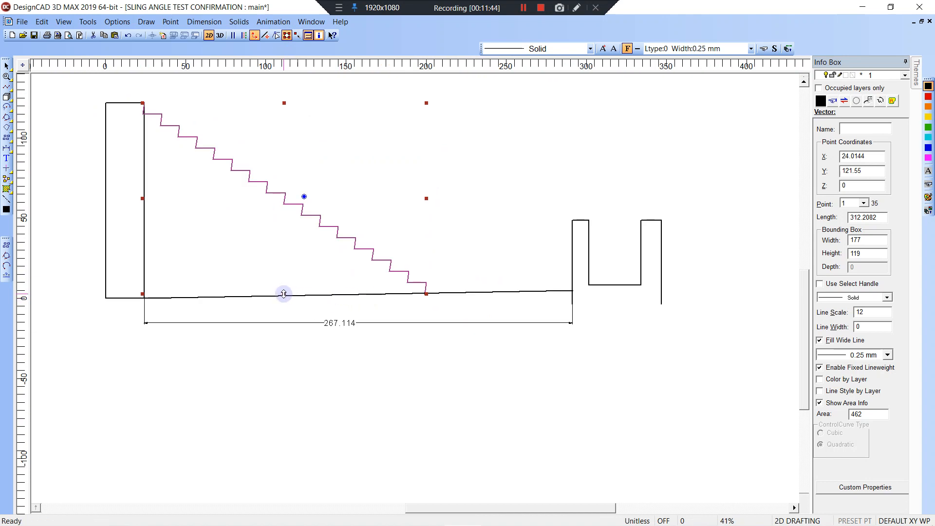
drag(285, 294, 414, 301)
key(w)
click(403, 276)
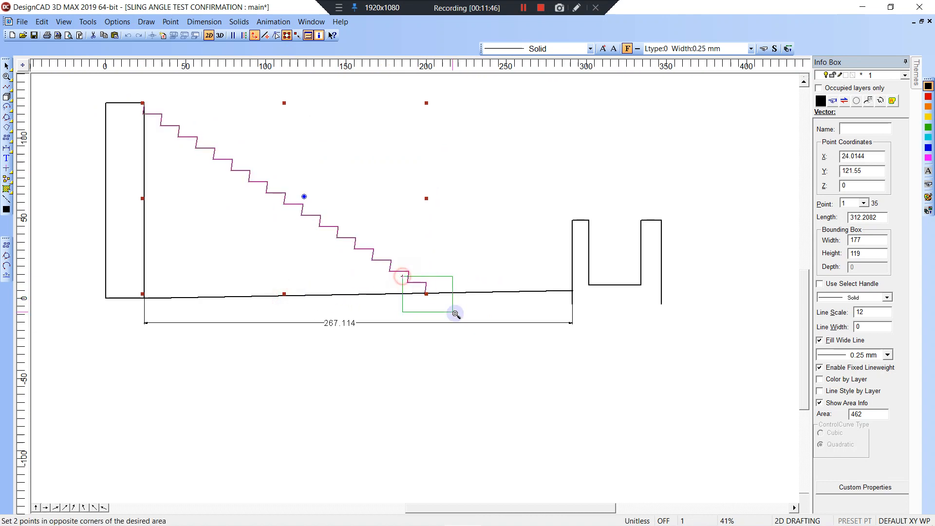
click(454, 315)
key(w)
click(361, 253)
click(394, 285)
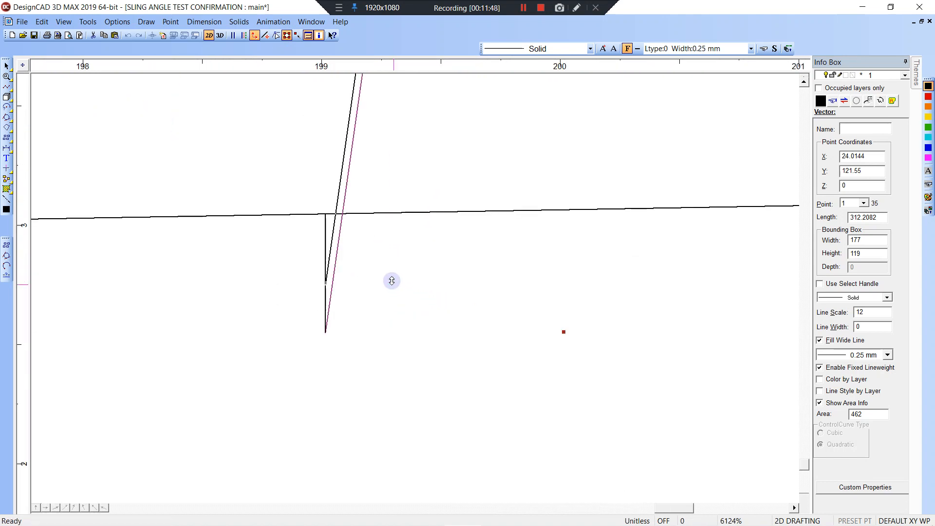
right_click(321, 209)
scroll(415, 288, down, 3)
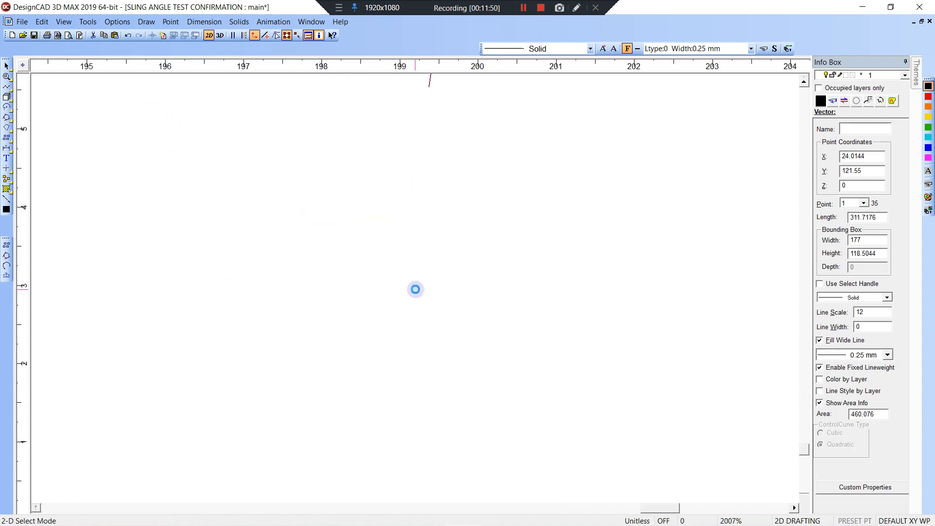
Delete the leftover short vertical line.
click(411, 313)
key(Delete)
scroll(415, 287, down, 4)
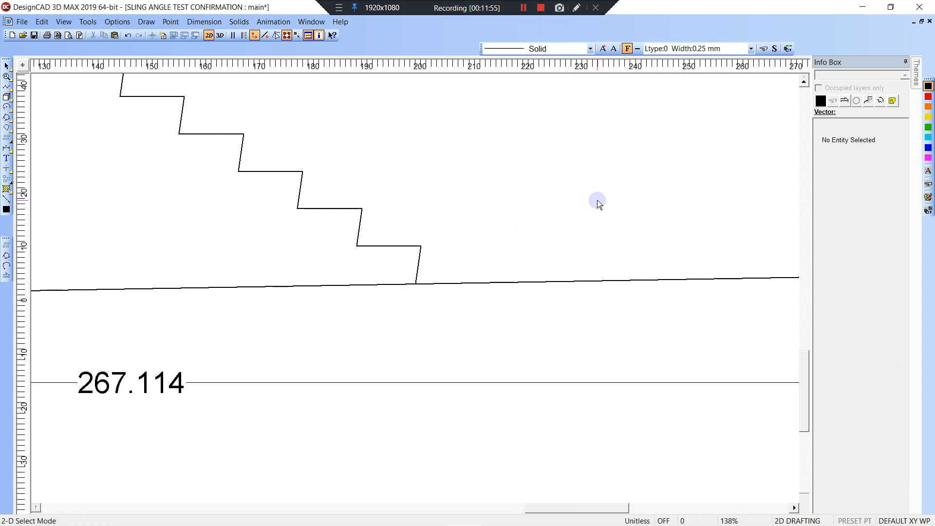
Dimension the bottom riser and the next one up vertically, both reading 6.971.
key(d)
right_click(418, 280)
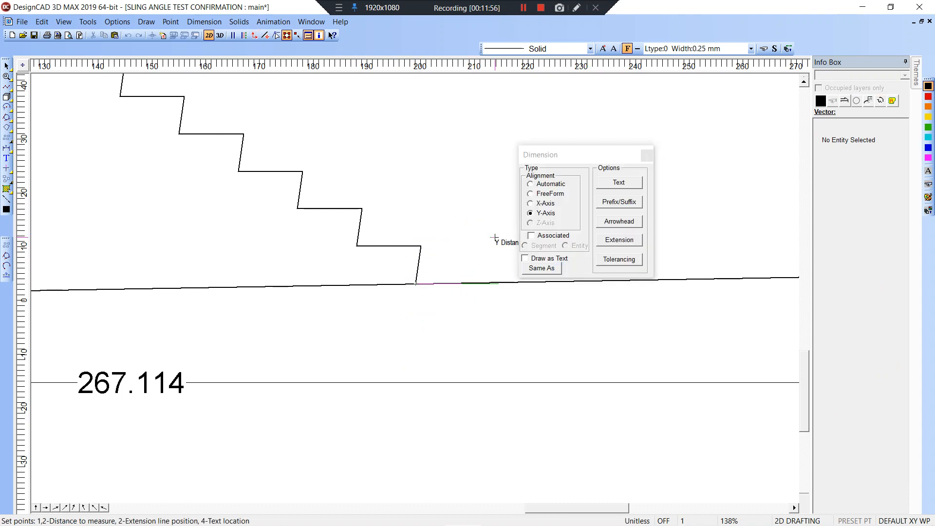
right_click(430, 247)
drag(548, 155, 641, 161)
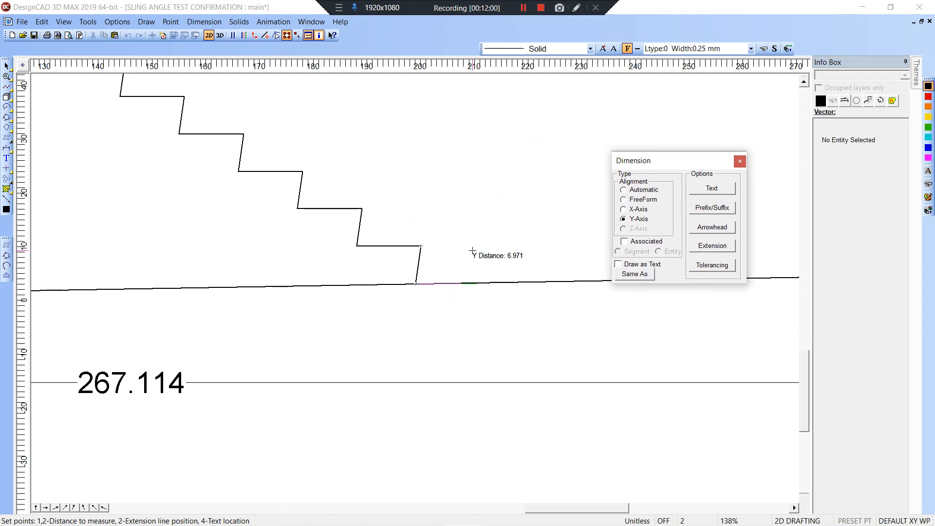
click(473, 251)
click(496, 246)
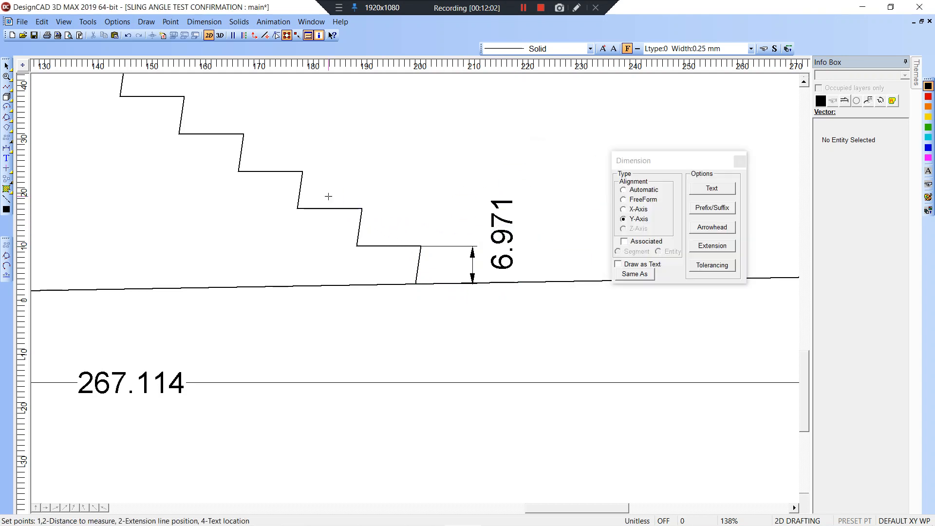
right_click(303, 170)
click(334, 179)
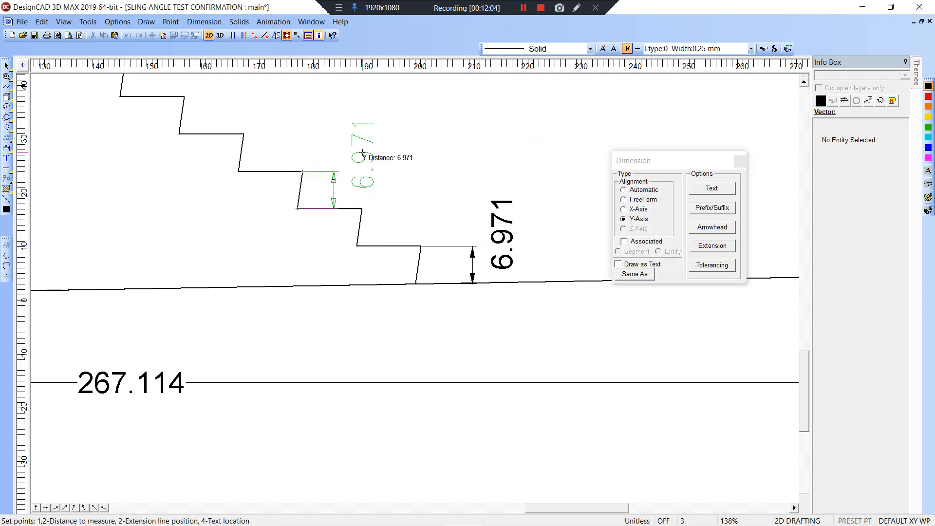
click(363, 154)
scroll(423, 180, down, 8)
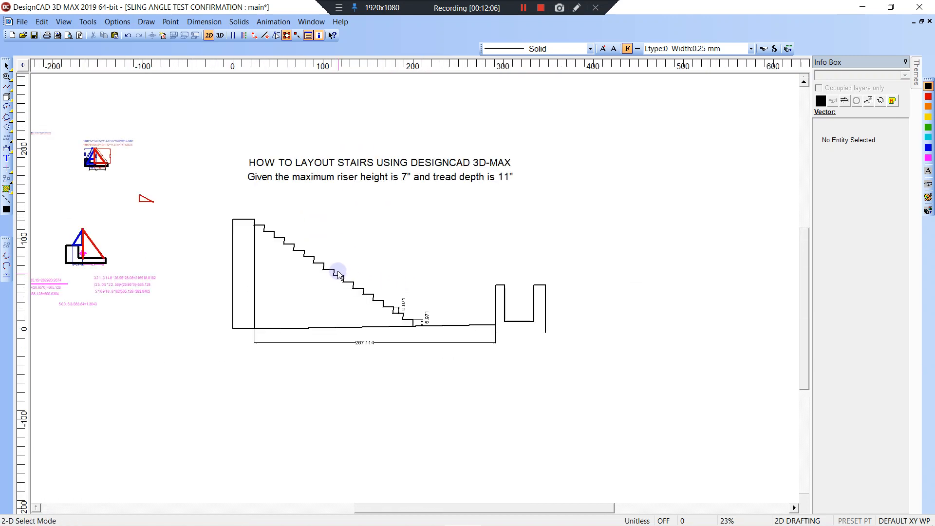
Draw a sloped line from the stair's top corner down to the lower step corner.
middle_drag(337, 270, 380, 275)
key(w)
click(286, 215)
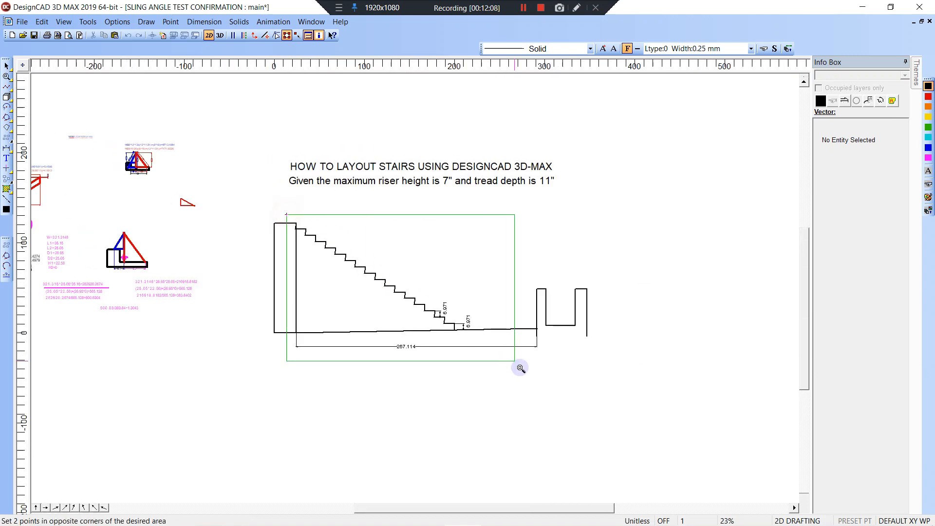
click(520, 368)
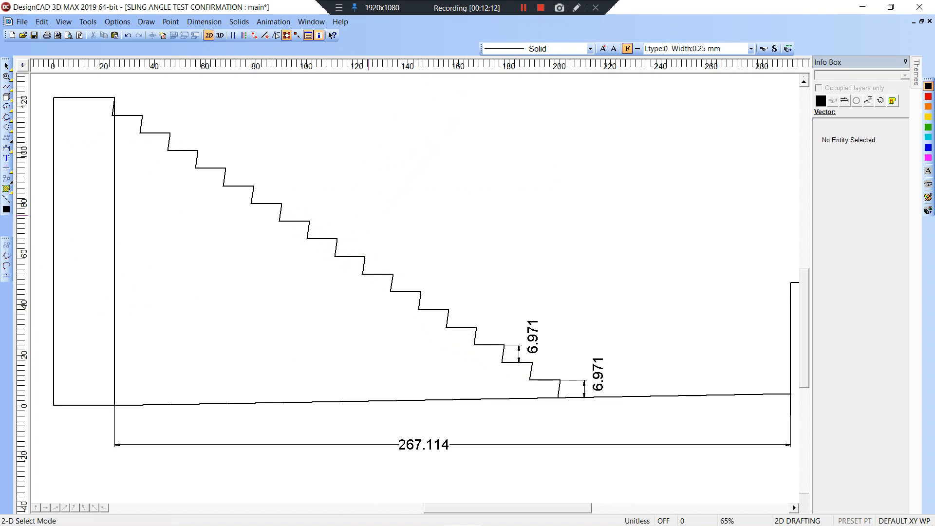
key(l)
click(114, 98)
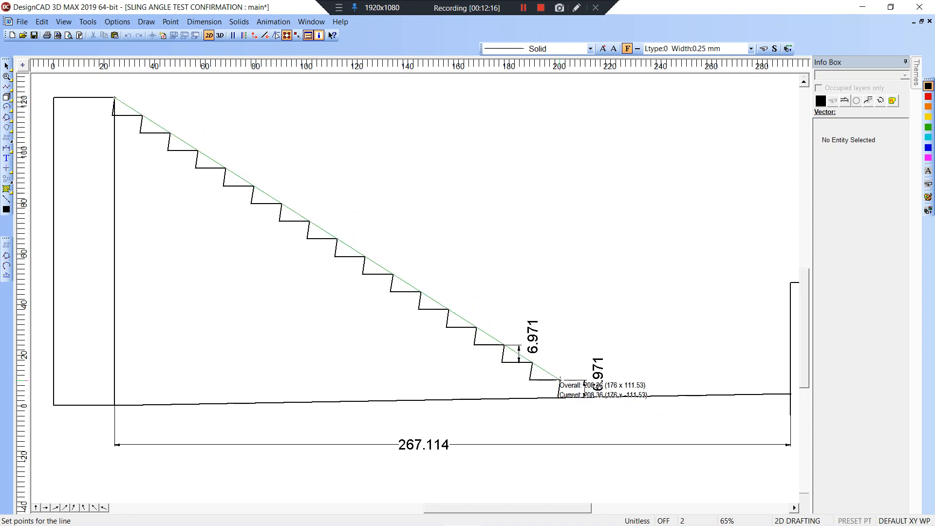
double_click(560, 380)
Trim the slope line so it ends on the floor line.
key(z)
click(455, 310)
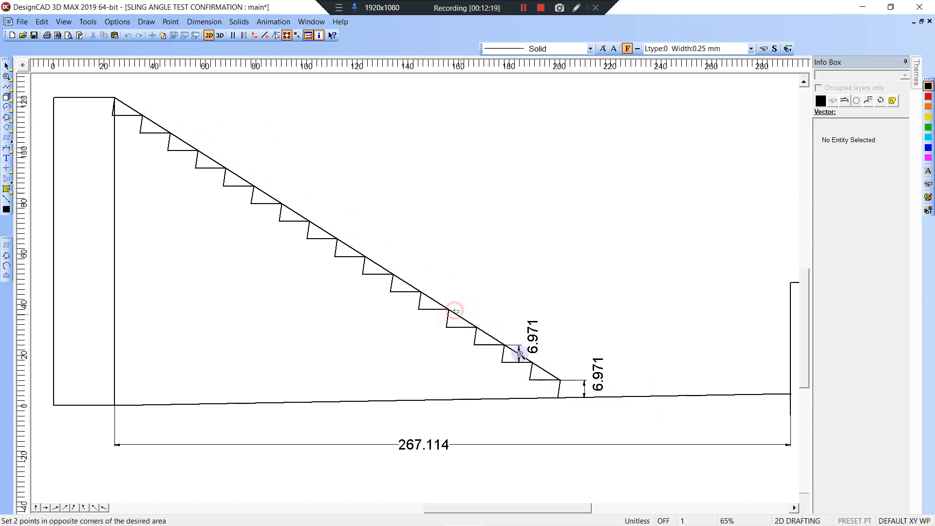
click(574, 401)
scroll(590, 400, down, 2)
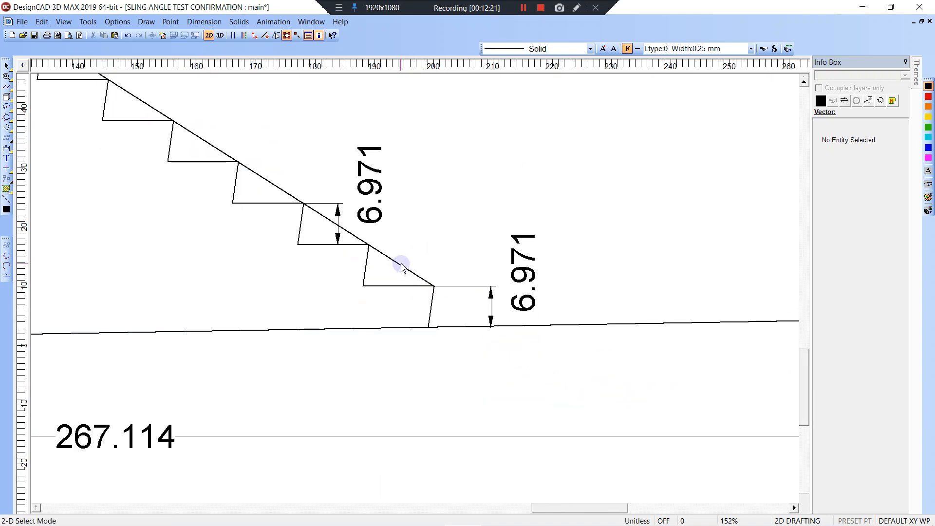
key(t)
click(405, 266)
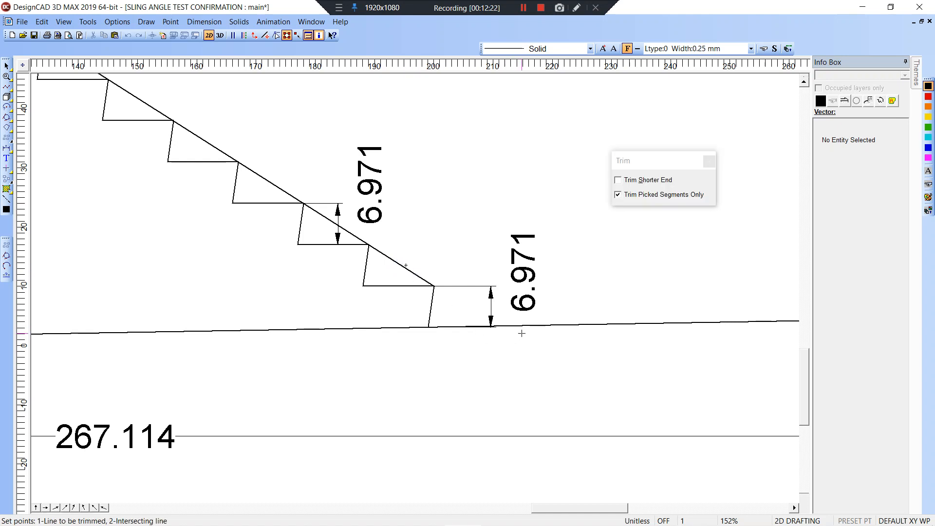
click(537, 325)
scroll(462, 295, down, 3)
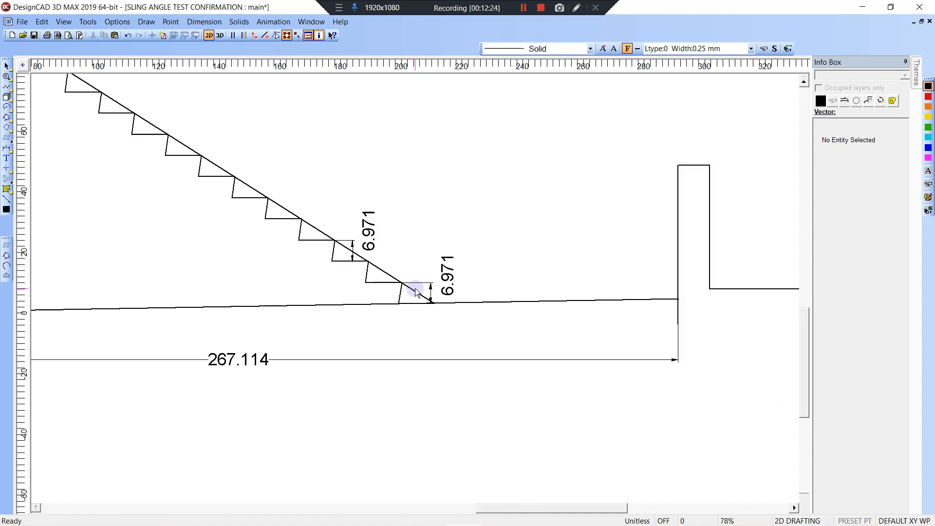
Draw a 12-unit horizontal line from the foot of the slope line.
key(l)
click(427, 298)
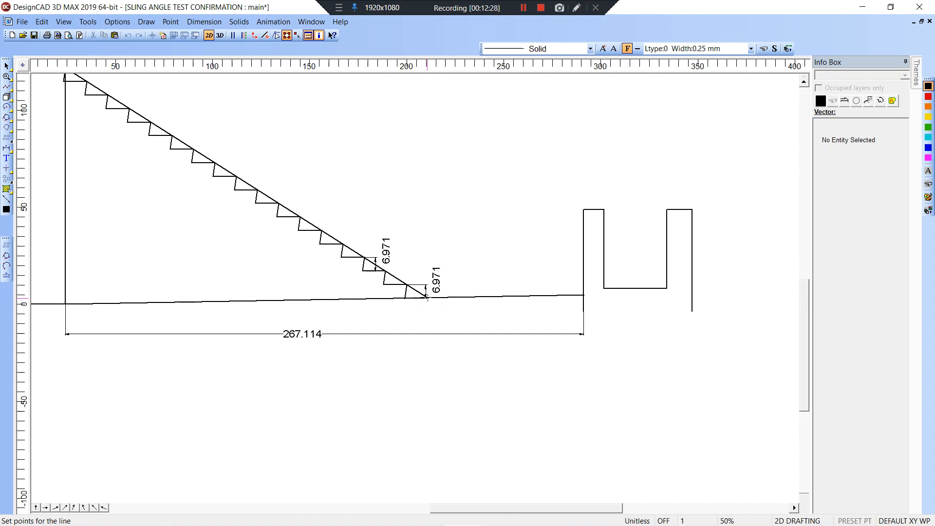
key(space)
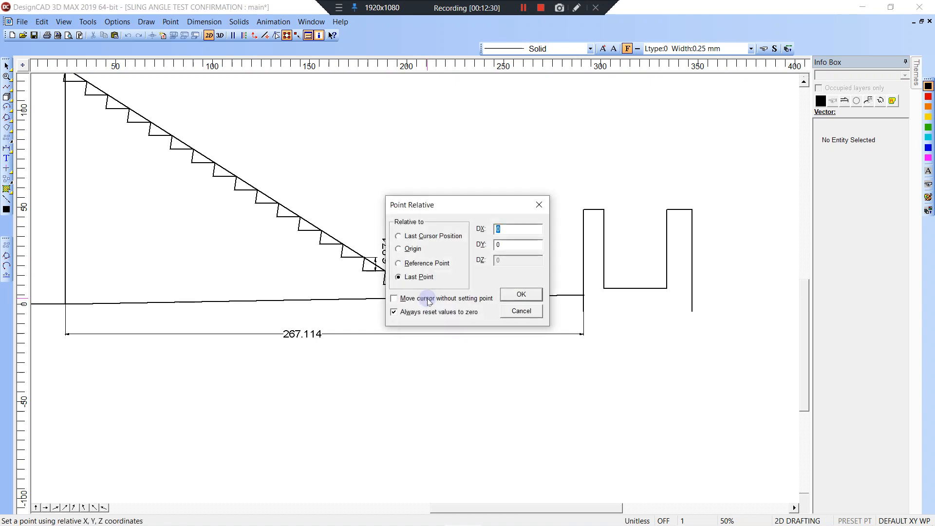
text(12)
key(Return)
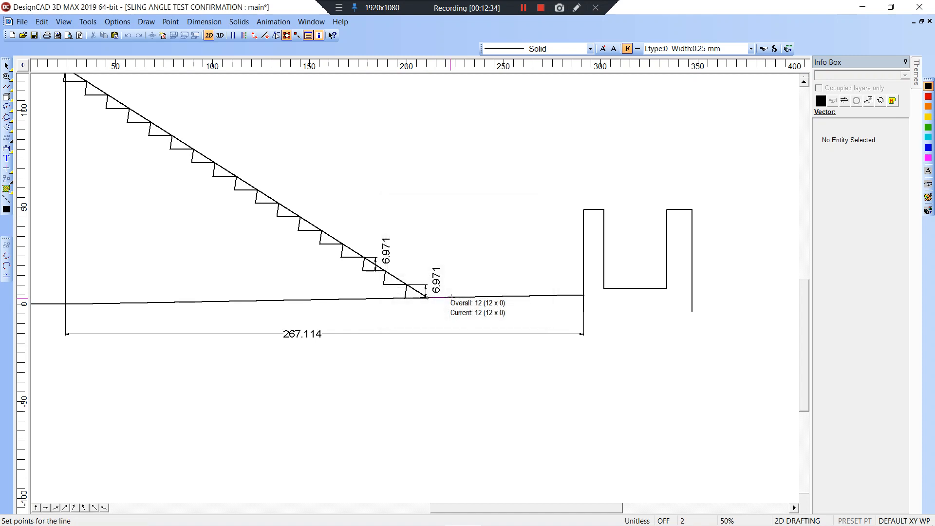
right_click(451, 298)
Select and inspect the new 12-unit line and the slope line up close.
click(451, 298)
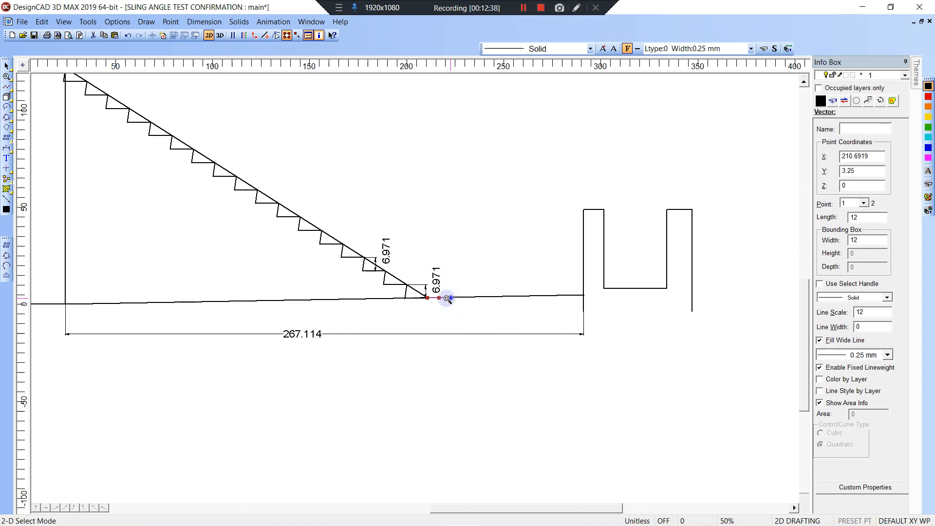
click(426, 289)
click(471, 317)
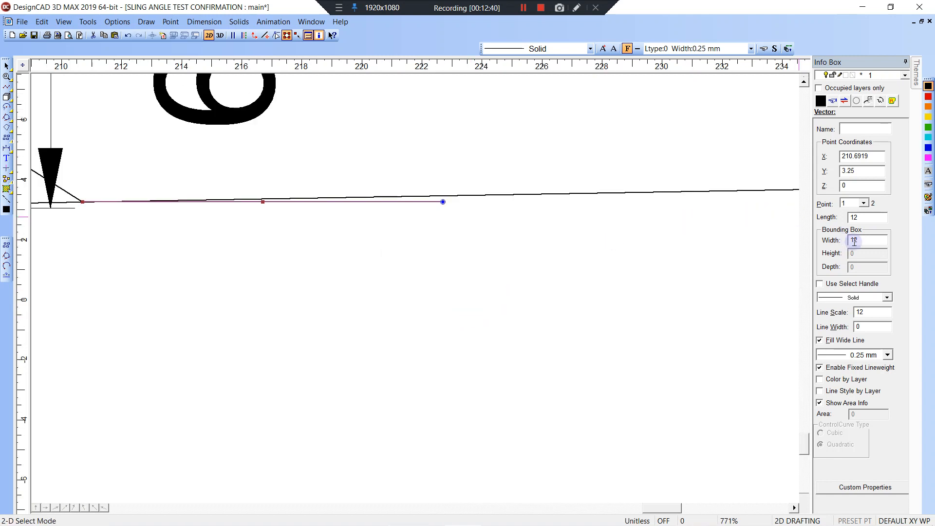
scroll(651, 240, down, 3)
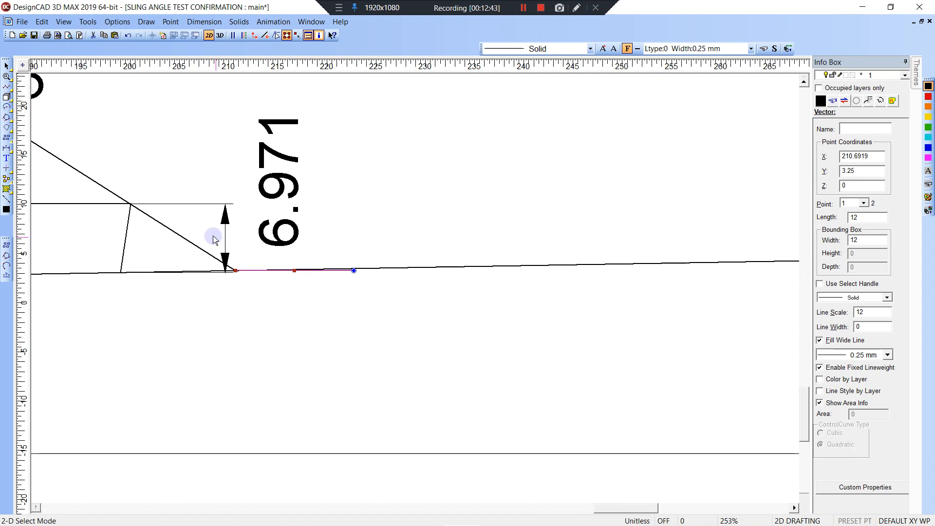
shift+click(181, 237)
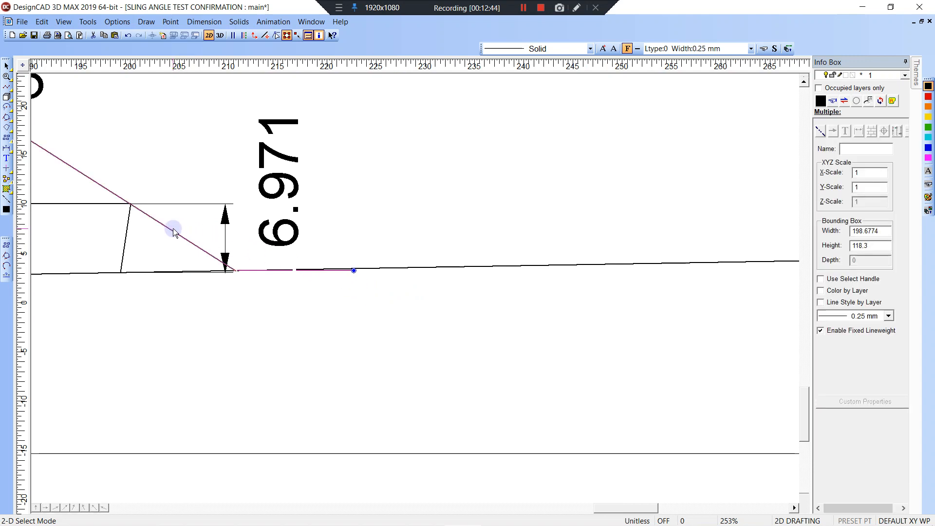
click(173, 233)
scroll(174, 233, down, 4)
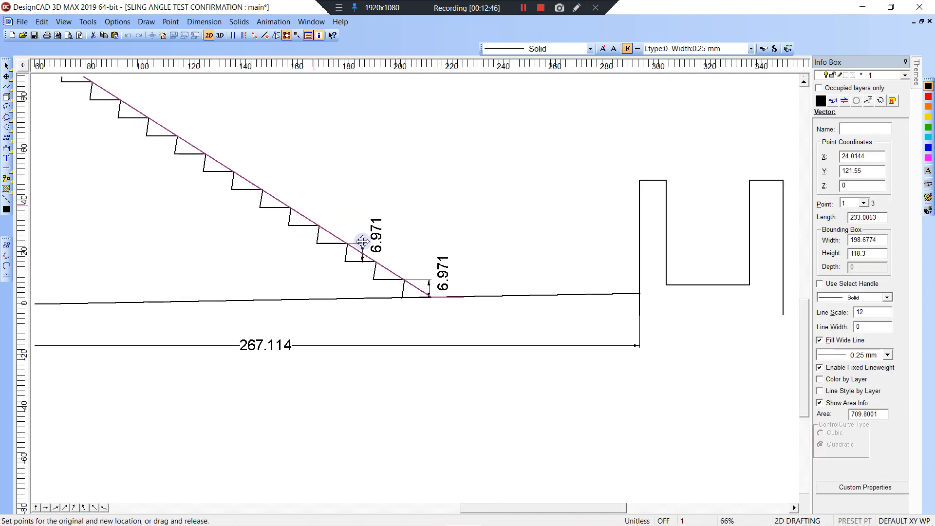
Zoom in on the top steps of the stair.
middle_drag(363, 241, 478, 340)
middle_drag(386, 247, 481, 320)
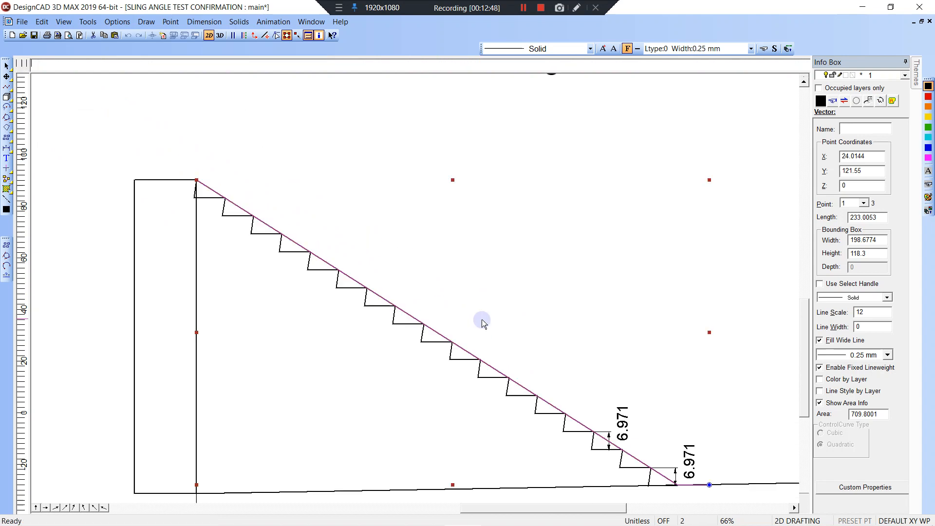
click(236, 183)
click(196, 181)
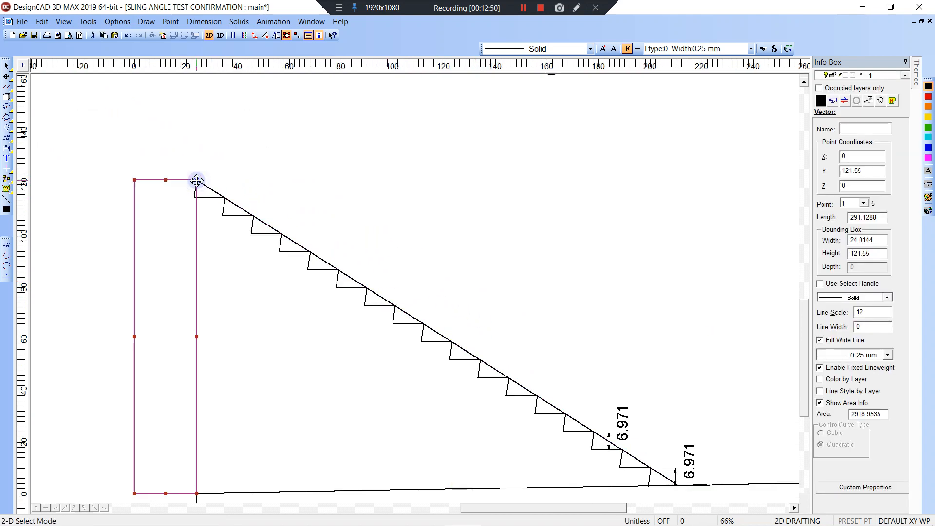
click(197, 181)
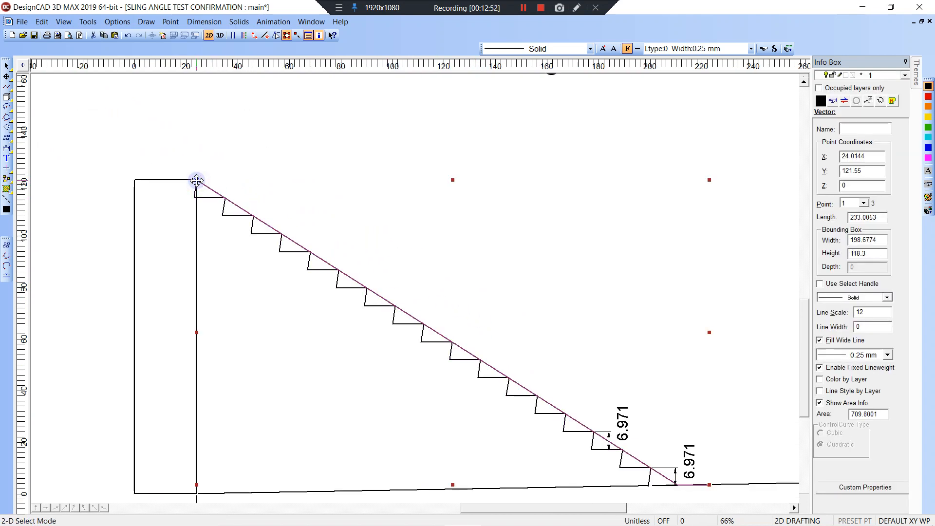
key(w)
click(186, 164)
click(281, 250)
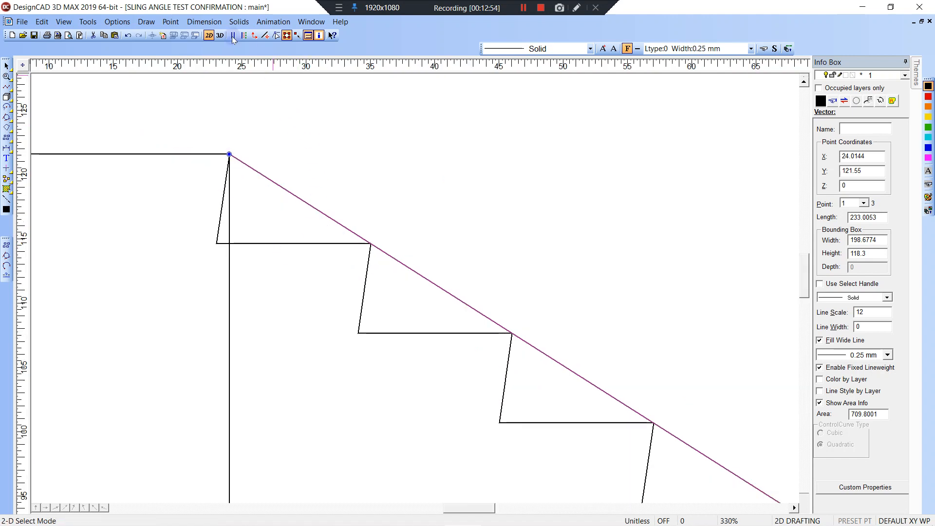
Draw a 2.6088-radius circle tangent to the slope line, riser and tread of the second step.
click(147, 23)
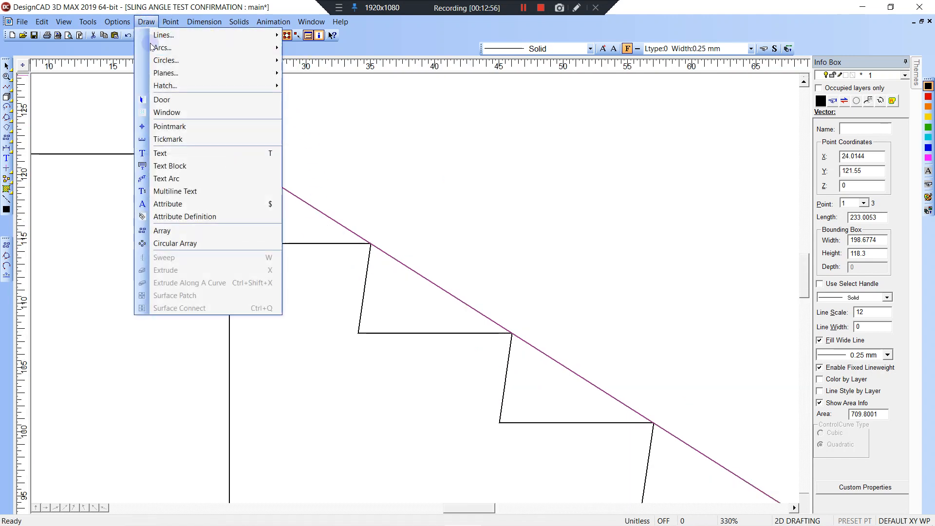
click(171, 61)
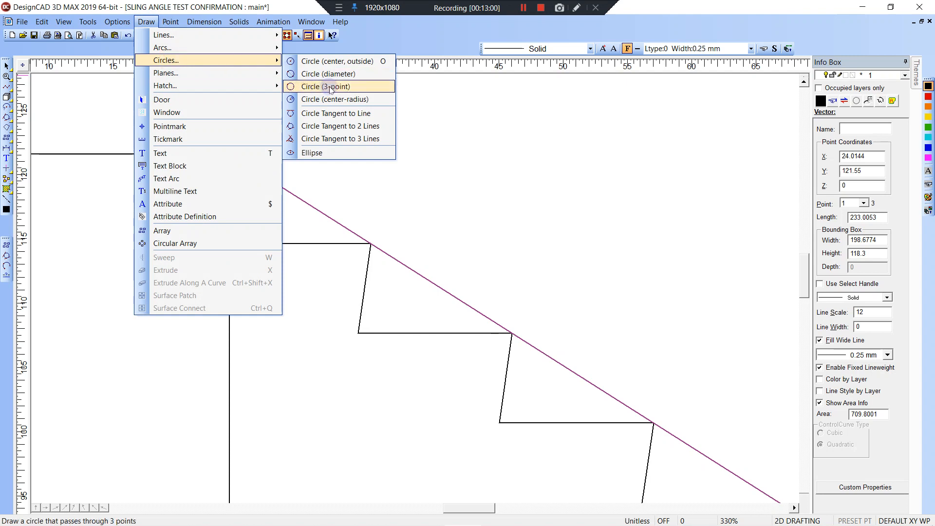
click(330, 139)
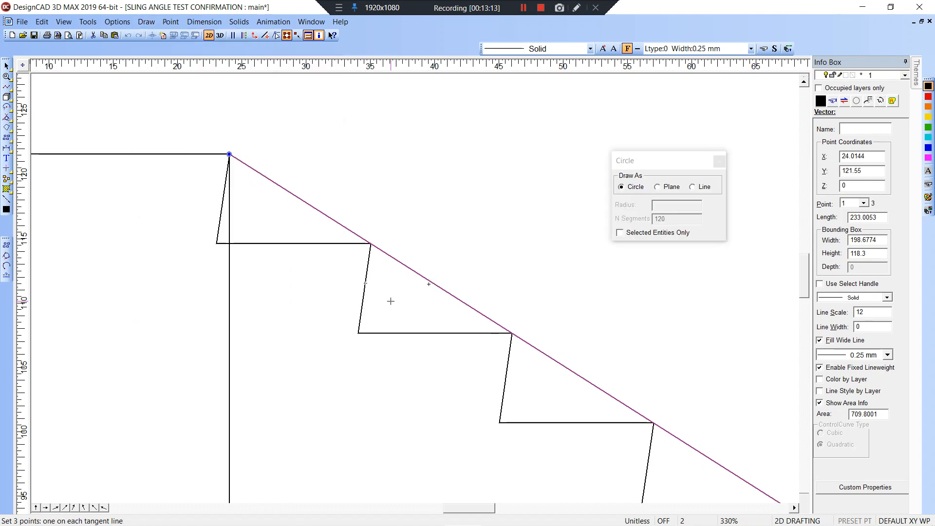
click(423, 332)
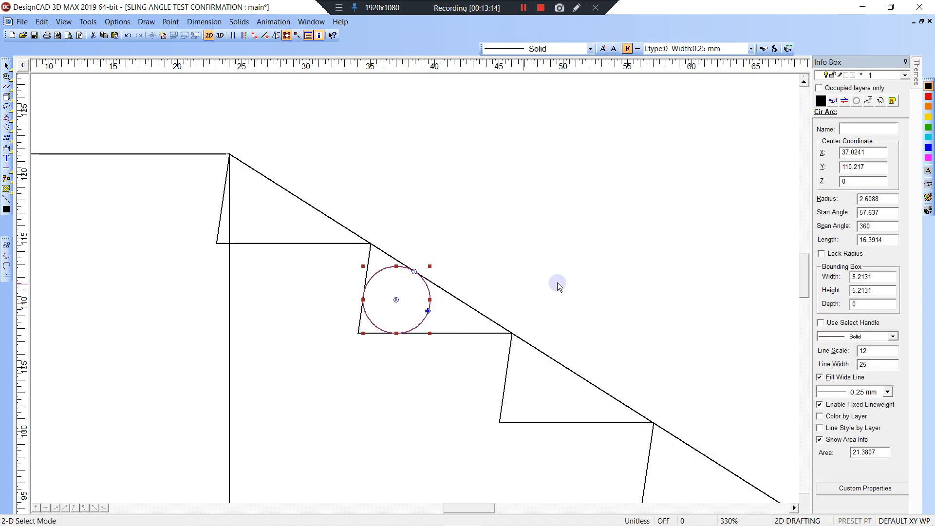
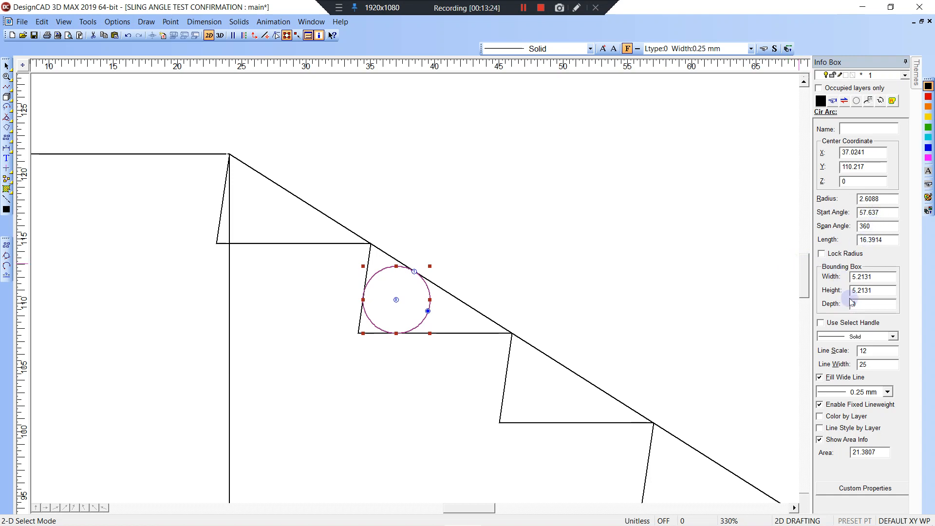
Select the stair step group and drag its bottom edge up so the steps sit below the slope.
click(499, 174)
scroll(478, 178, down, 3)
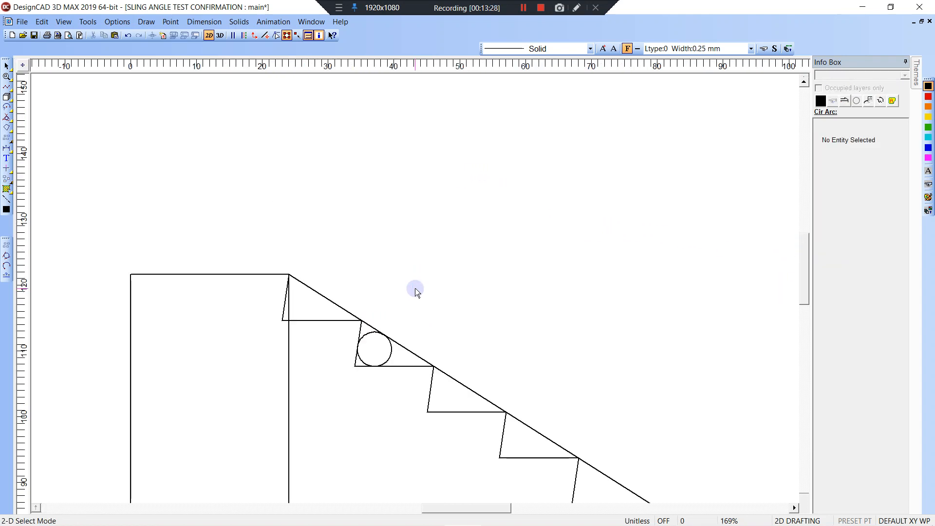
click(373, 350)
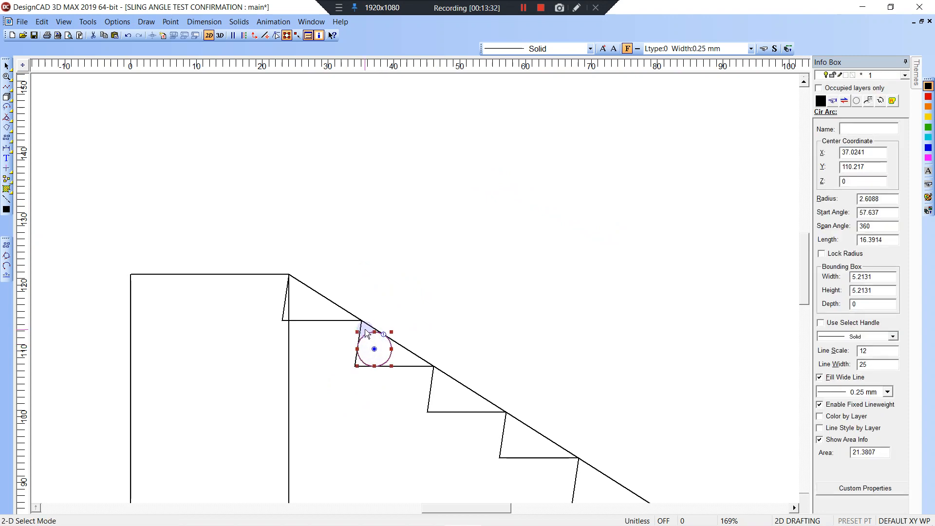
scroll(369, 333, down, 5)
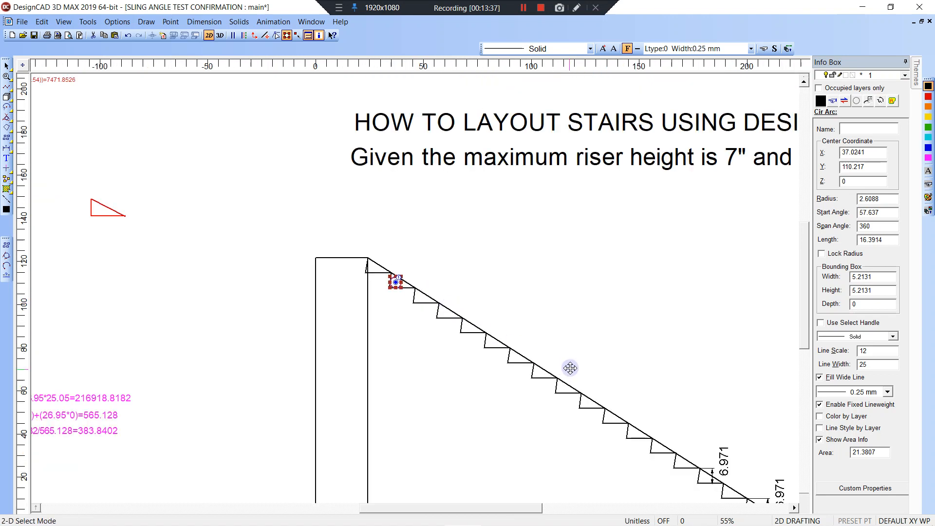
middle_drag(570, 369, 449, 277)
click(494, 331)
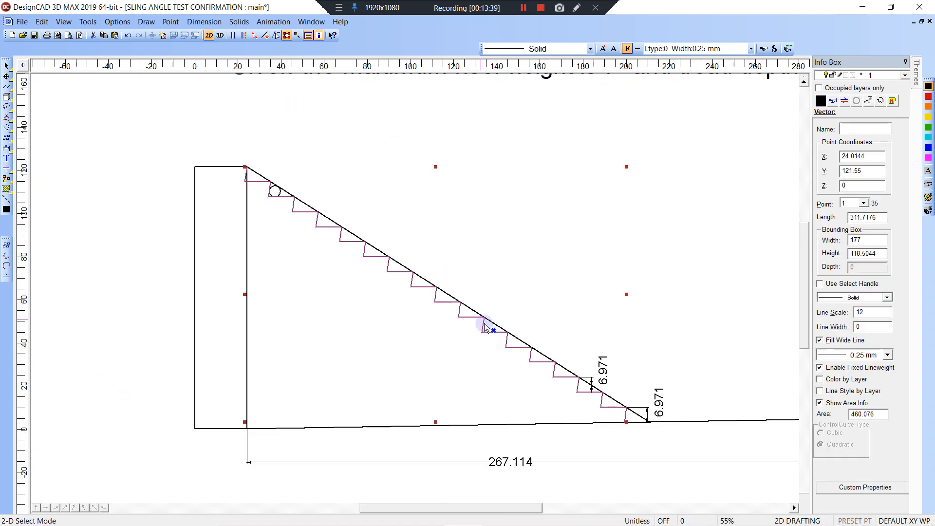
drag(438, 420, 431, 402)
Zoom in on the top steps and delete the old circle from the second step.
key(z)
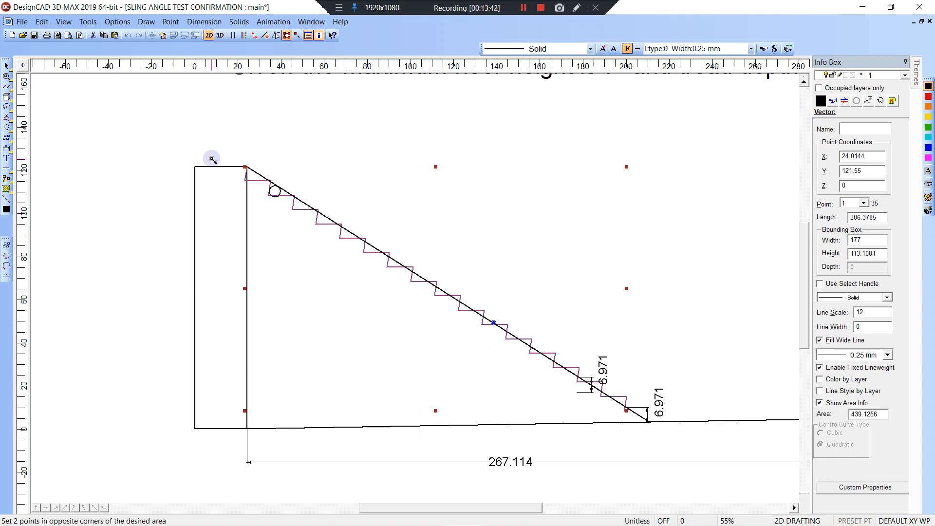
click(215, 150)
click(350, 243)
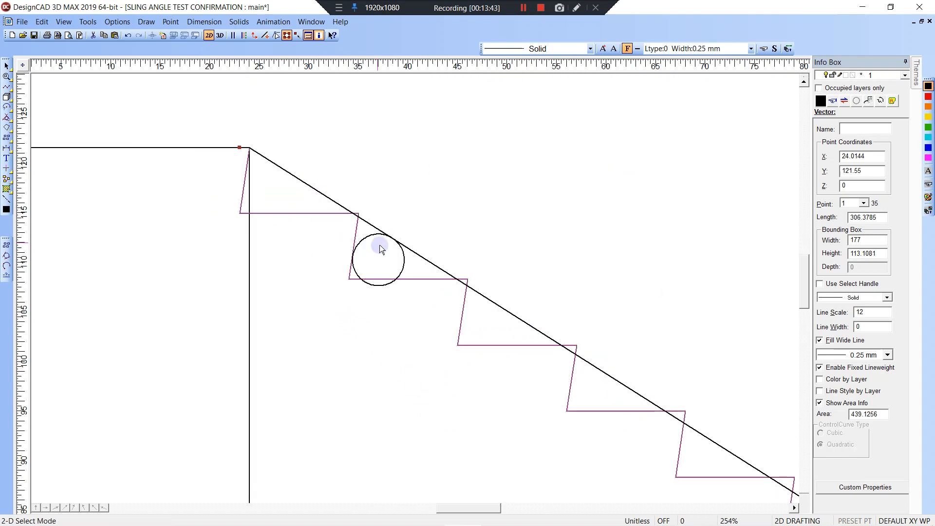
click(405, 258)
key(Delete)
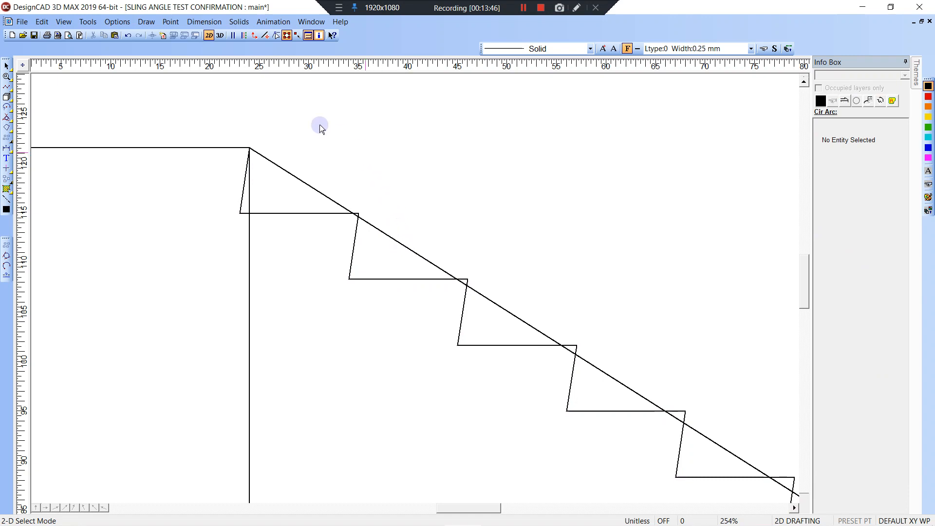
click(146, 22)
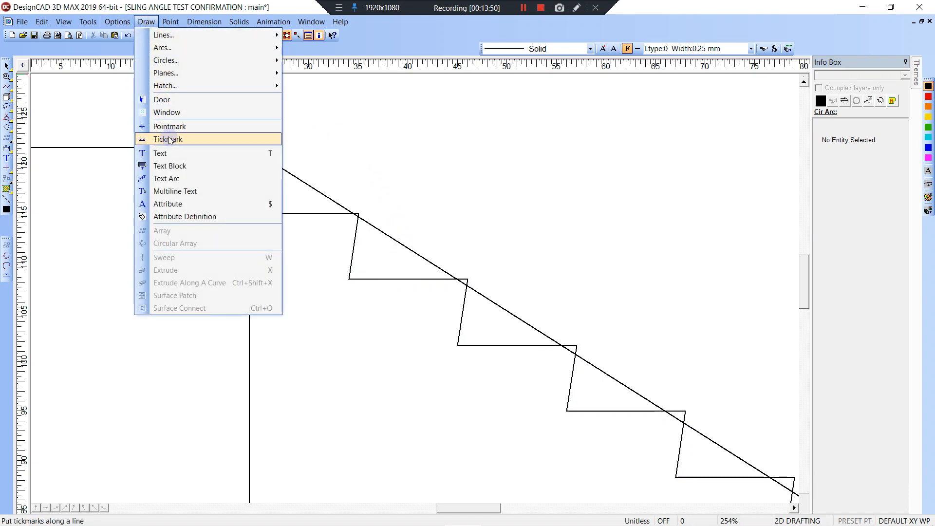
Draw a circle tangent to two lines inside the second step.
mouse_move(163, 61)
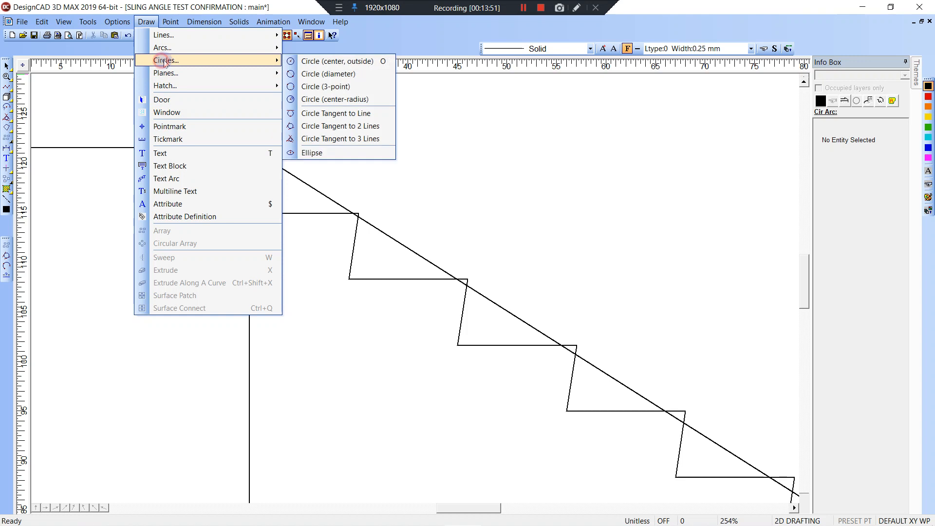
click(339, 127)
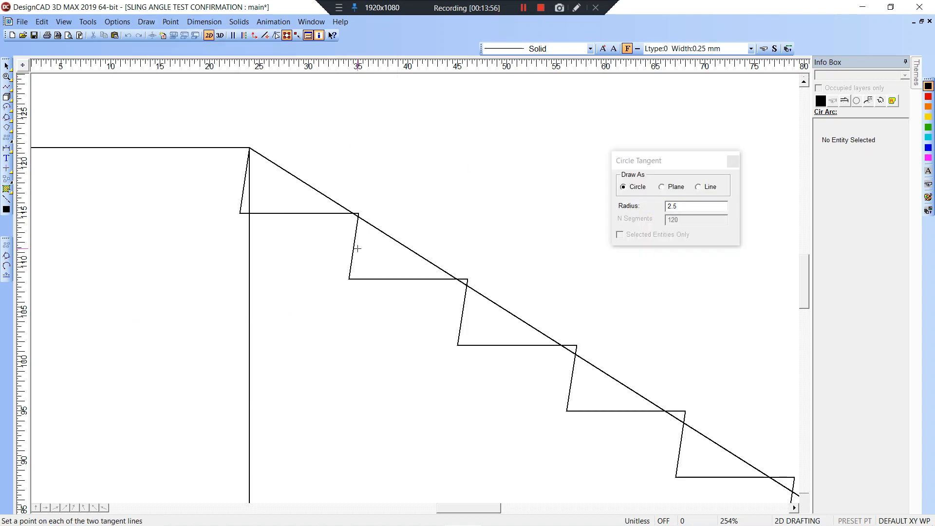
click(393, 274)
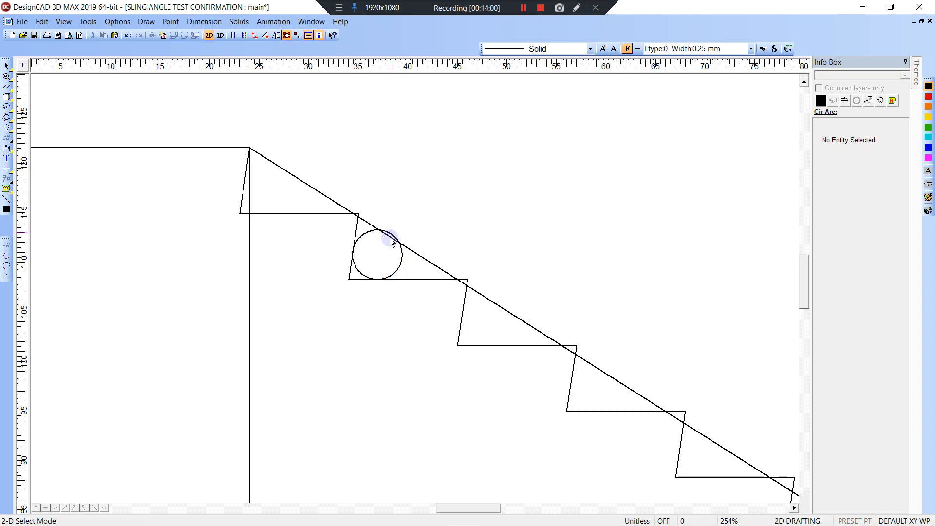
Draw a radius line from the circle's centre at 90° to the slope line.
key(v)
right_click(380, 256)
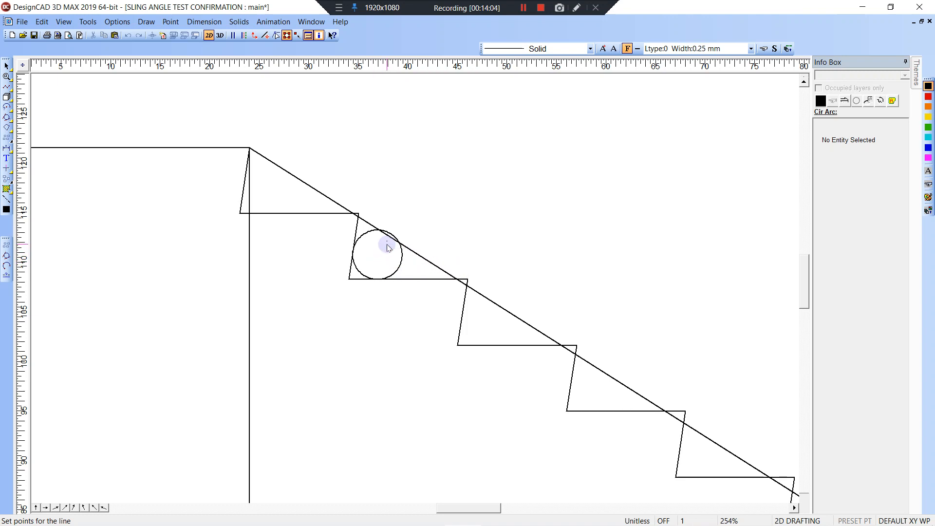
right_click(388, 247)
key(Down)
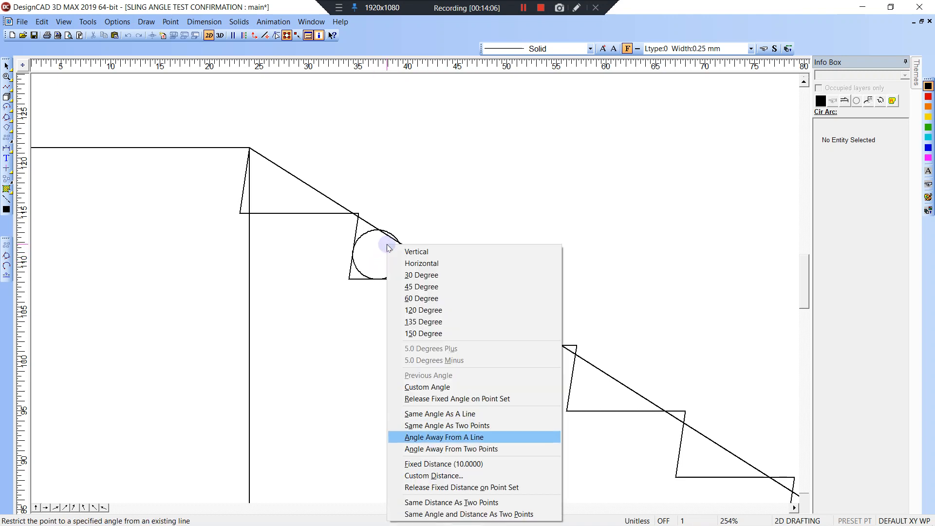
key(Return)
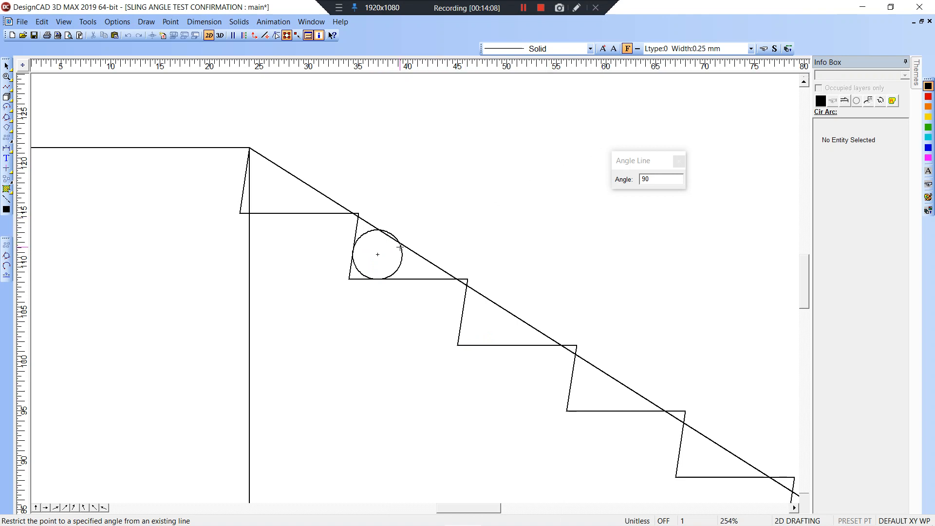
click(391, 239)
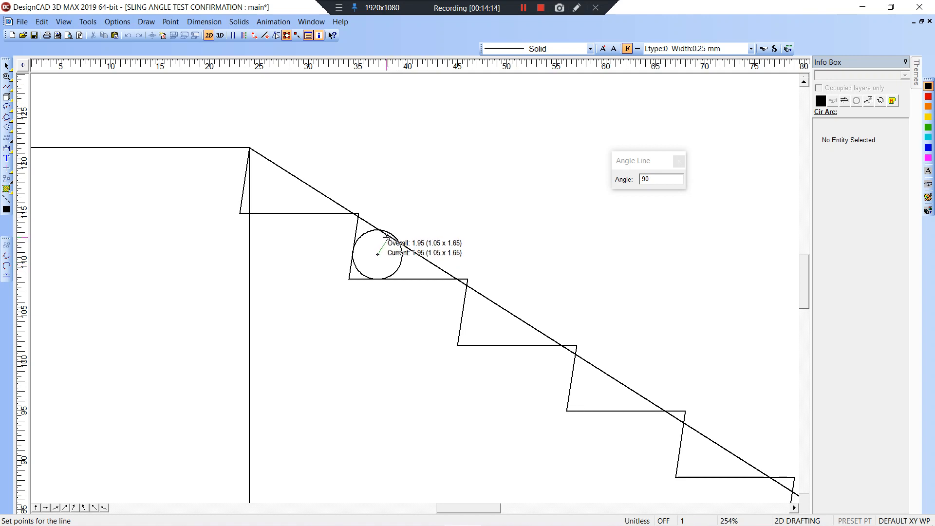
click(395, 243)
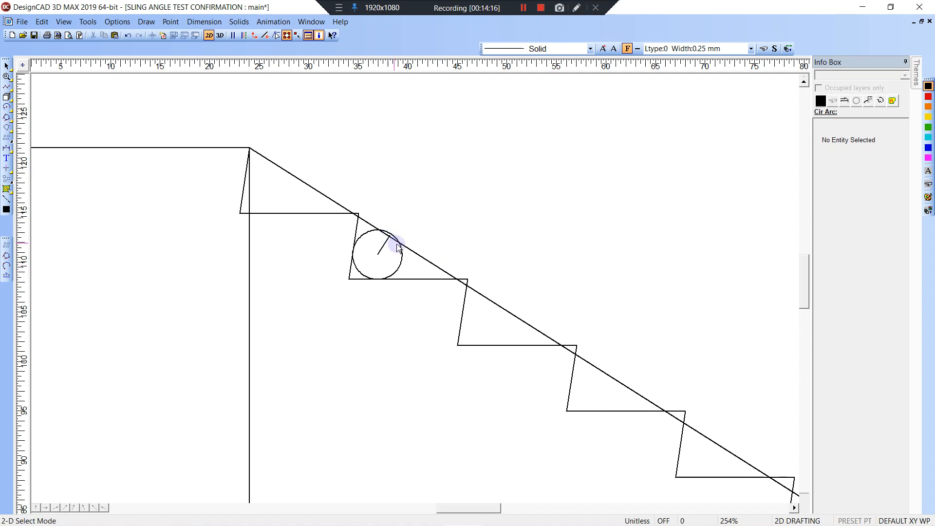
Zoom in on the circle and draw a short vertical line up from where the radius meets the slope.
key(z)
click(353, 203)
click(421, 276)
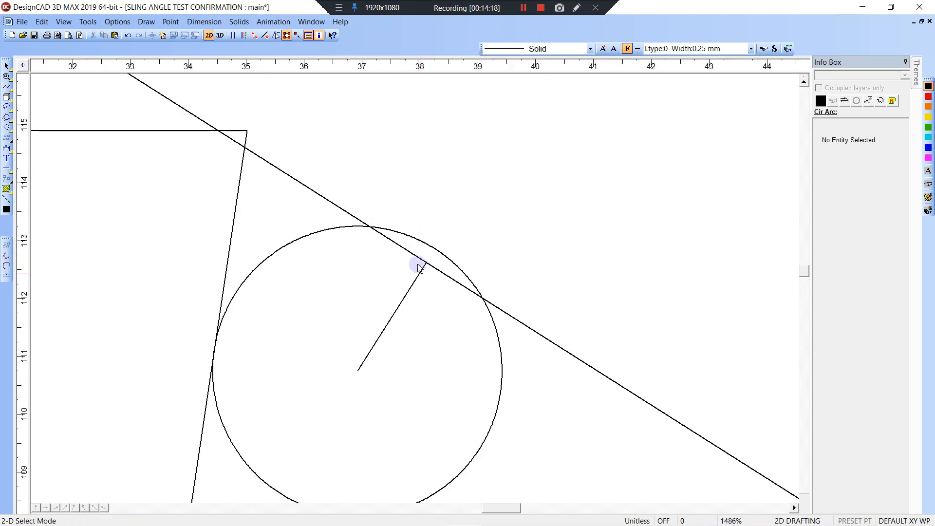
scroll(415, 291, down, 3)
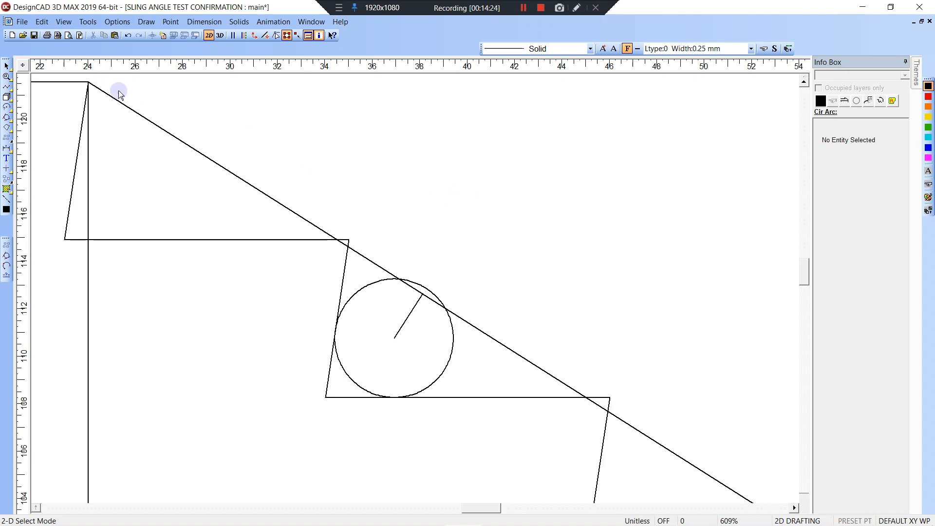
key(l)
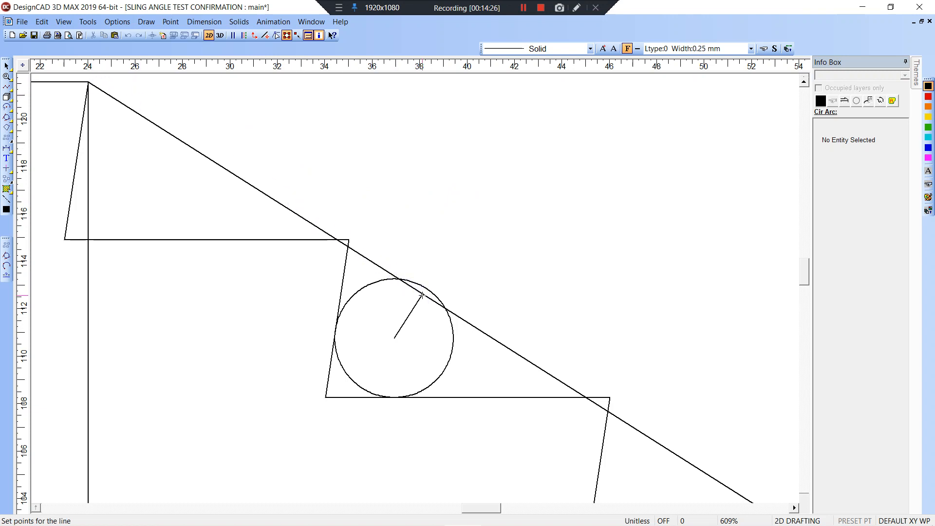
click(422, 295)
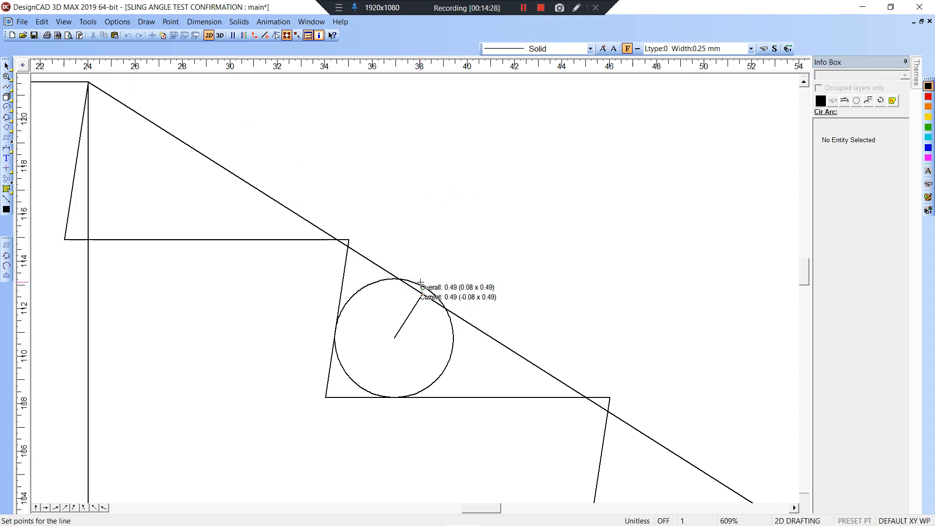
key(o)
click(421, 275)
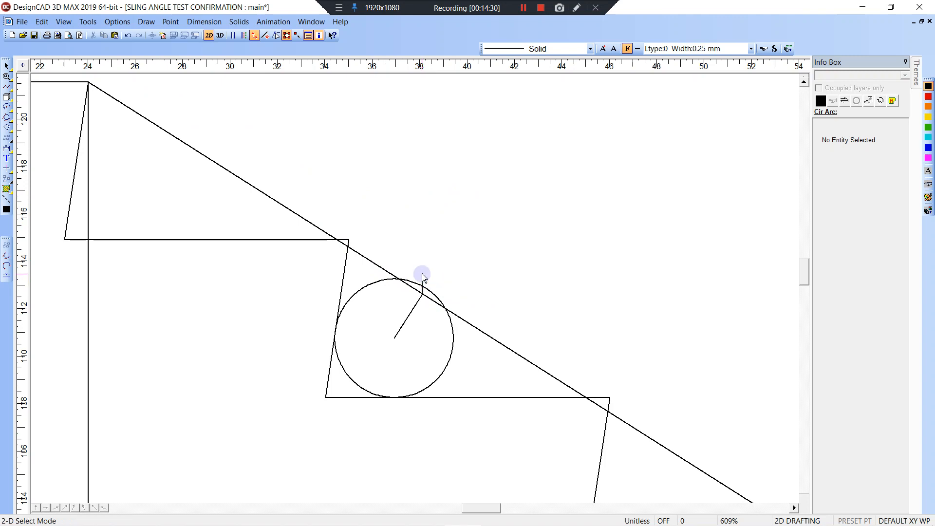
Trim the vertical line against the radius and slope lines, then zoom out.
key(t)
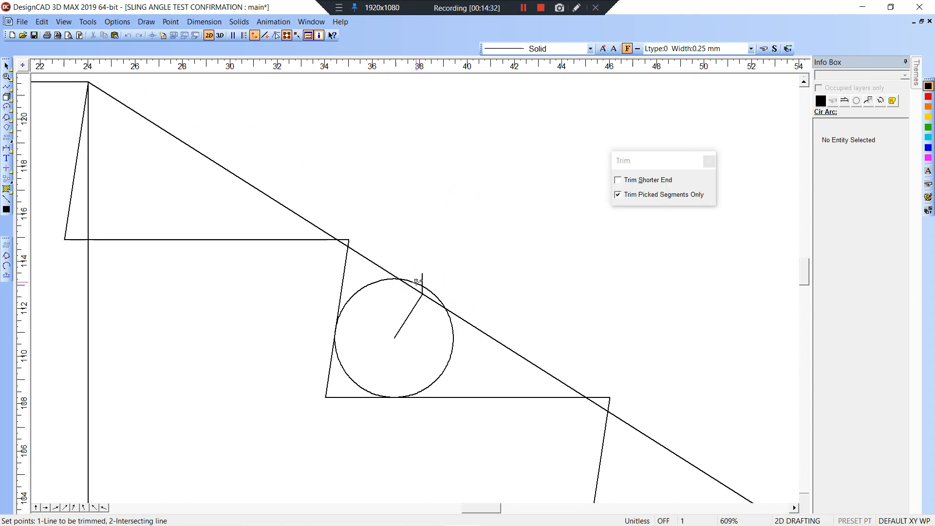
click(426, 288)
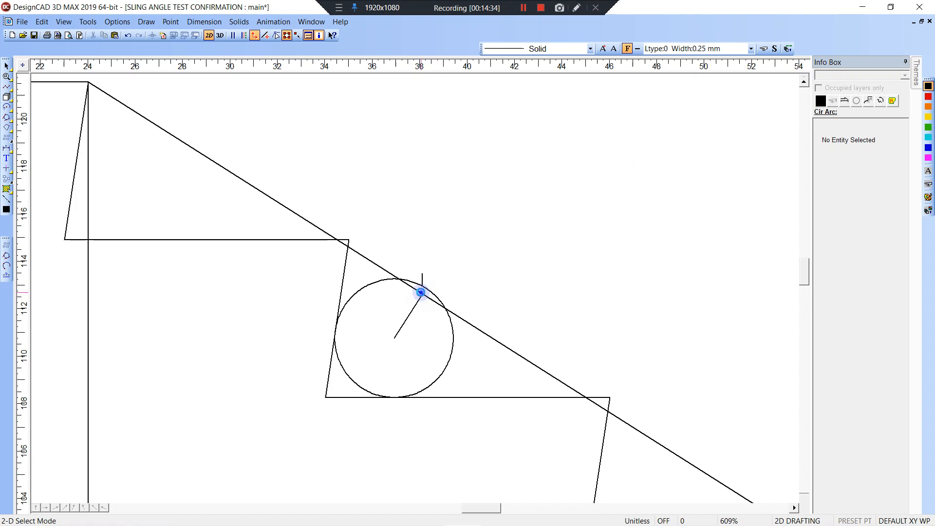
click(421, 292)
click(422, 293)
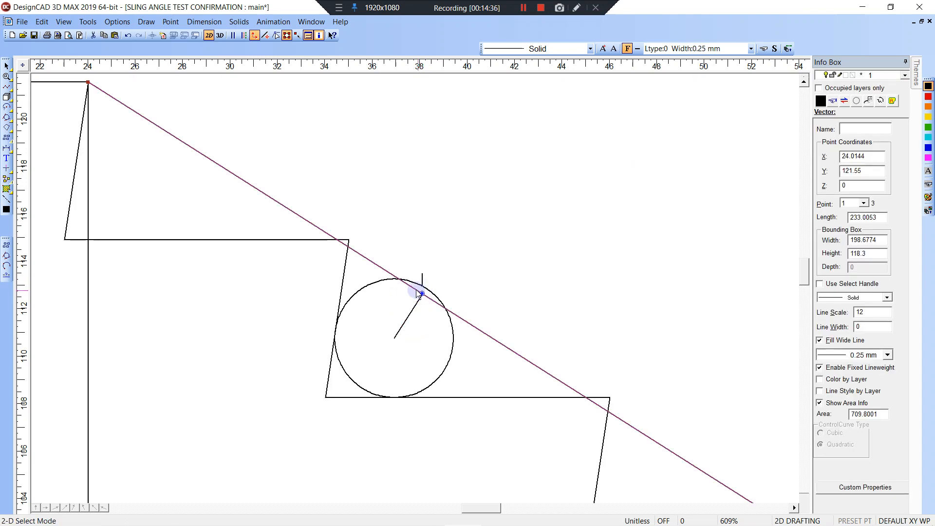
scroll(419, 292, down, 5)
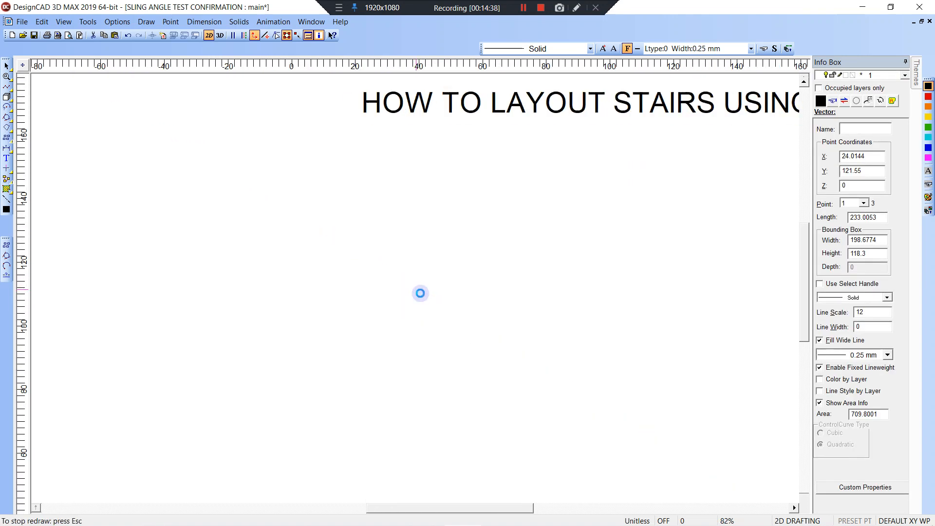
scroll(419, 292, down, 2)
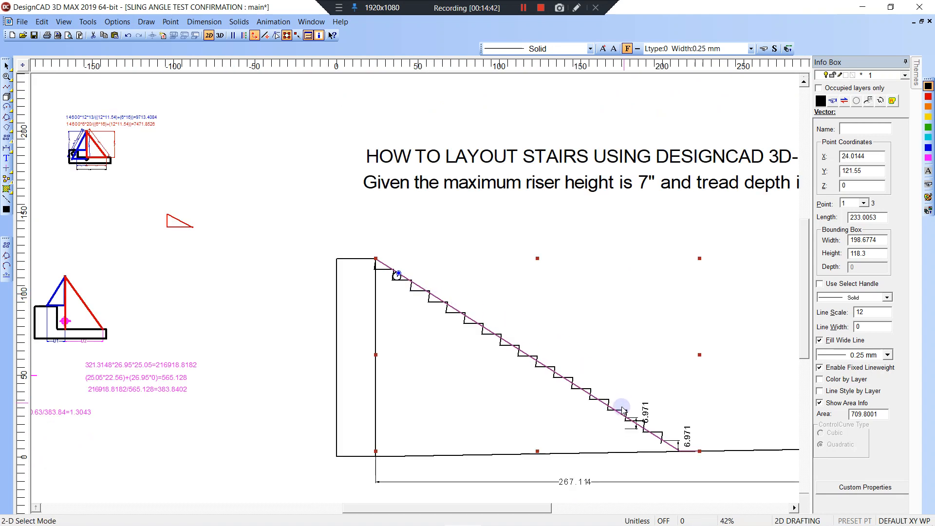
Try moving the slope line's lower end point, then undo the change.
key(Escape)
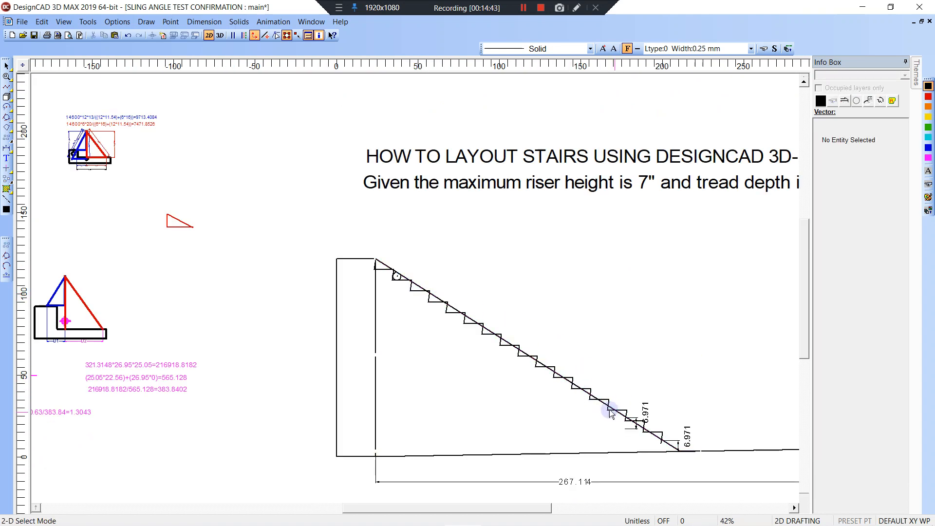
click(569, 381)
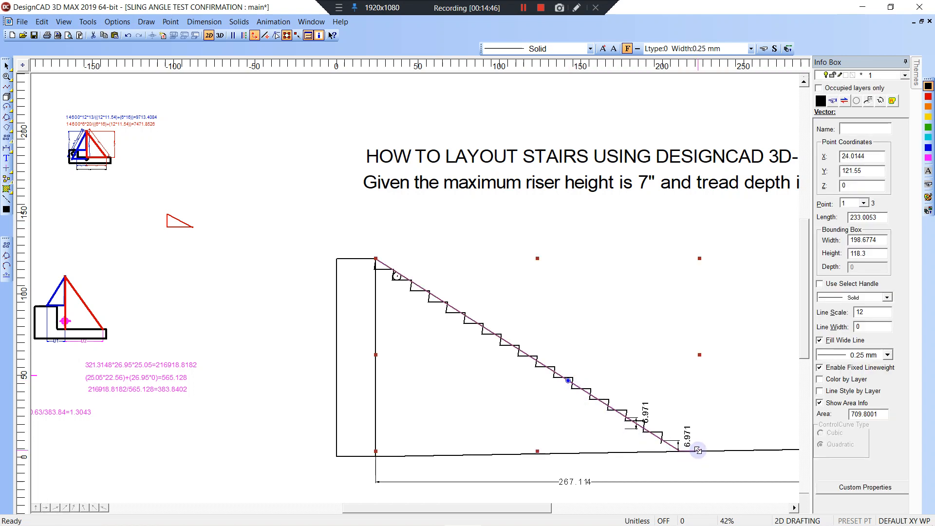
drag(698, 450, 683, 435)
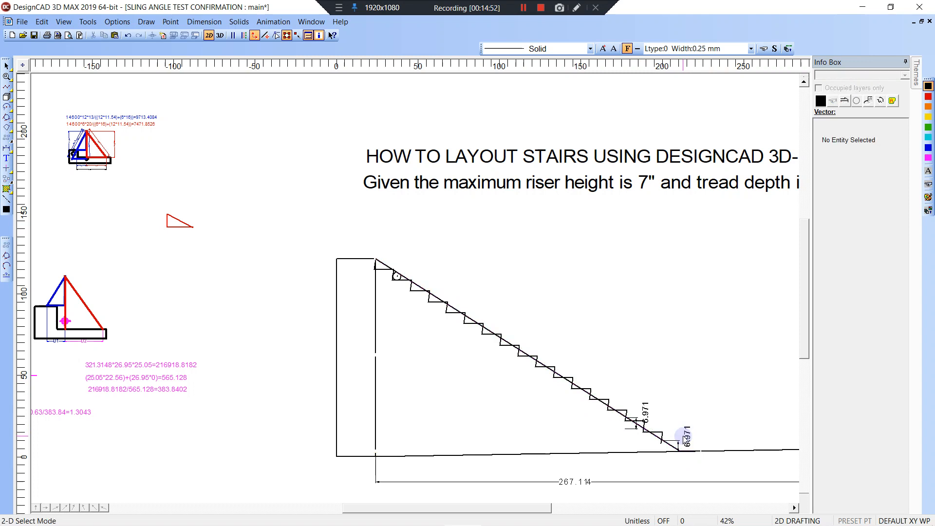
key(ctrl+z)
key(ctrl+z)
key(ctrl+z)
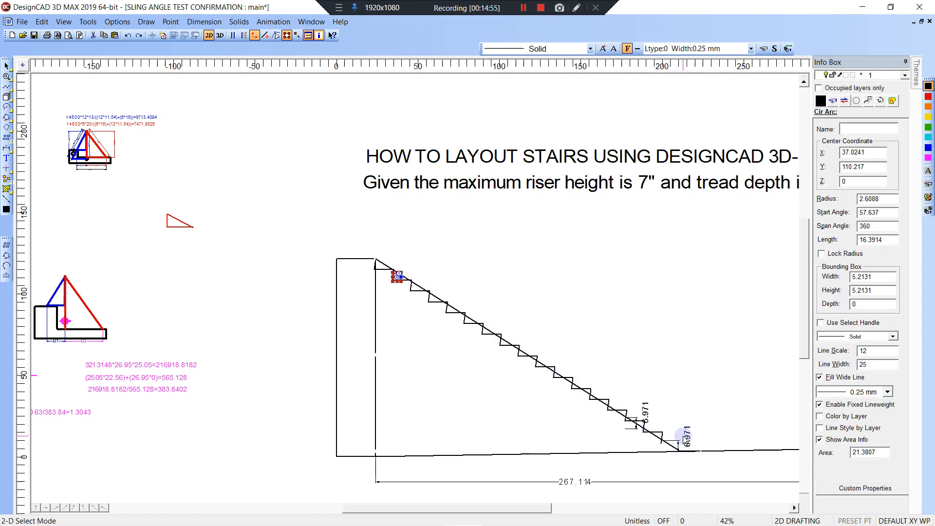
click(566, 376)
key(Escape)
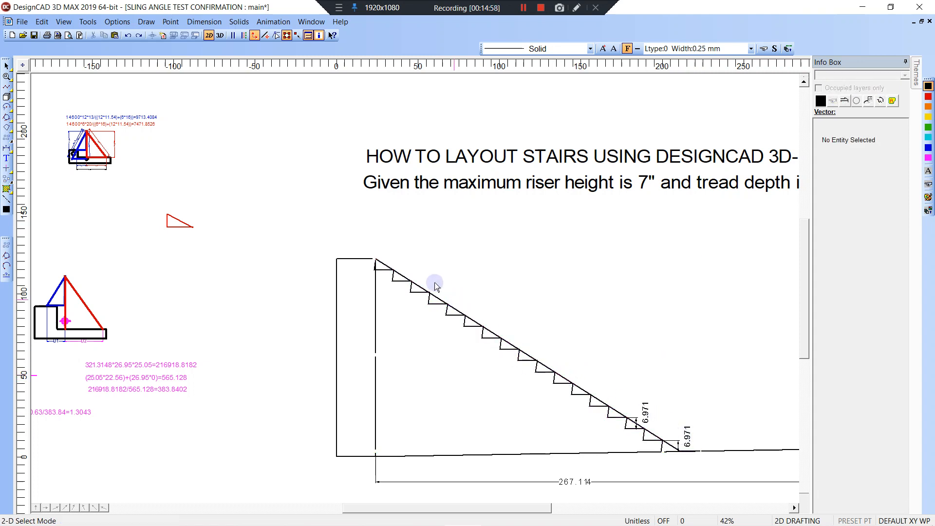
Reduce the step outline and diagonal to about 110.1 high and delete both 6.971 riser dimensions.
click(394, 285)
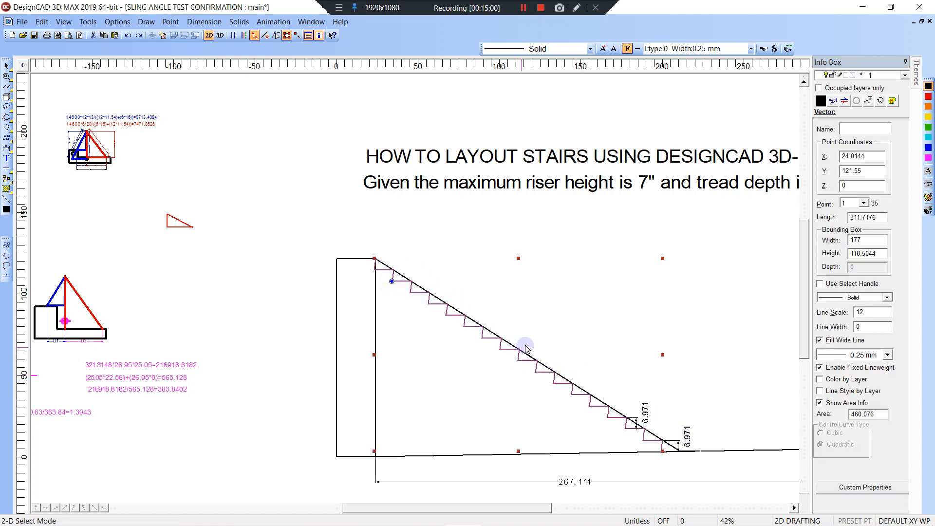
shift+click(511, 346)
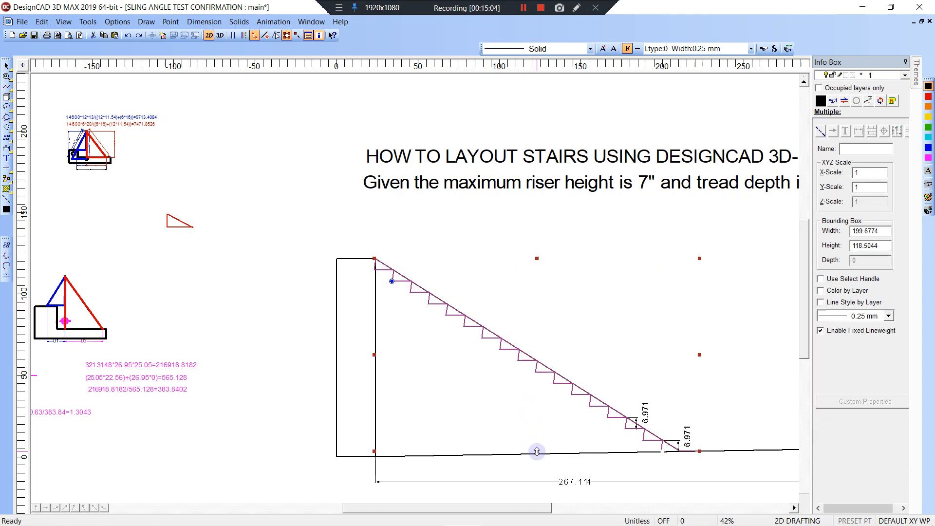
drag(537, 452, 536, 438)
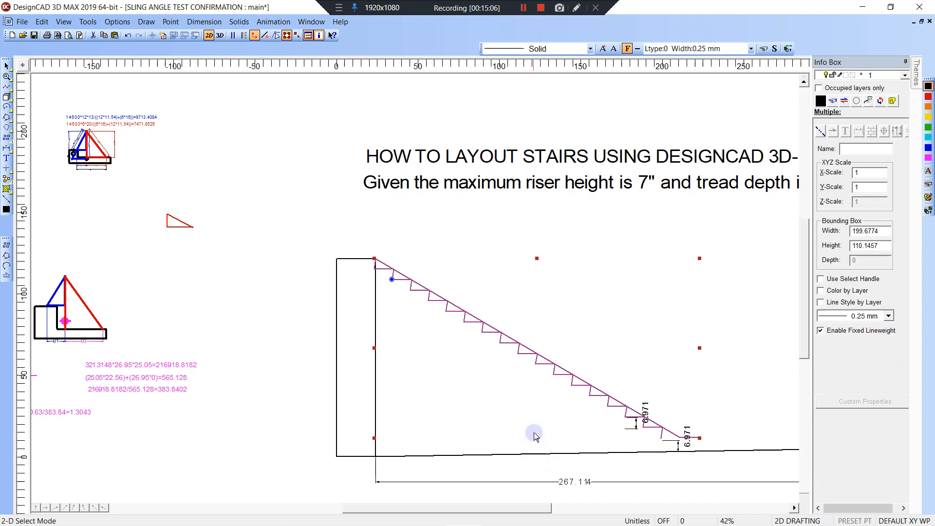
drag(604, 369, 719, 462)
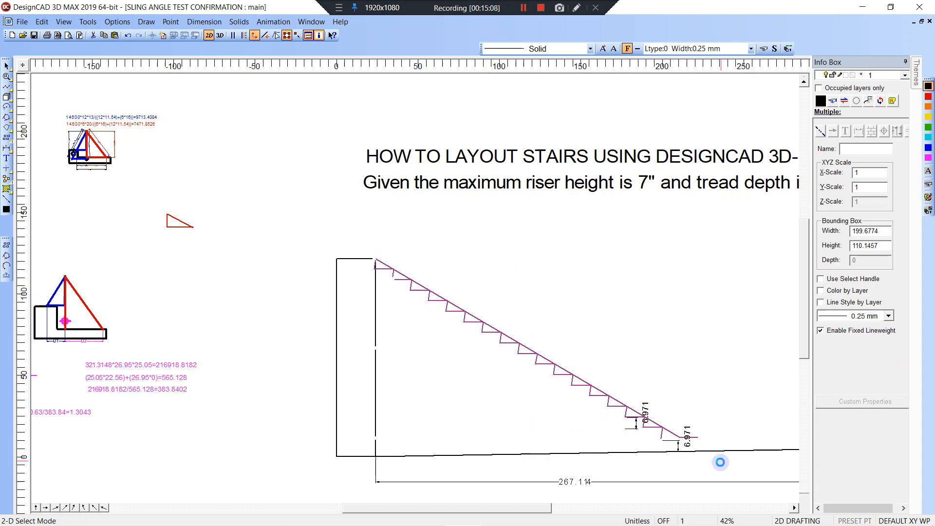
key(Delete)
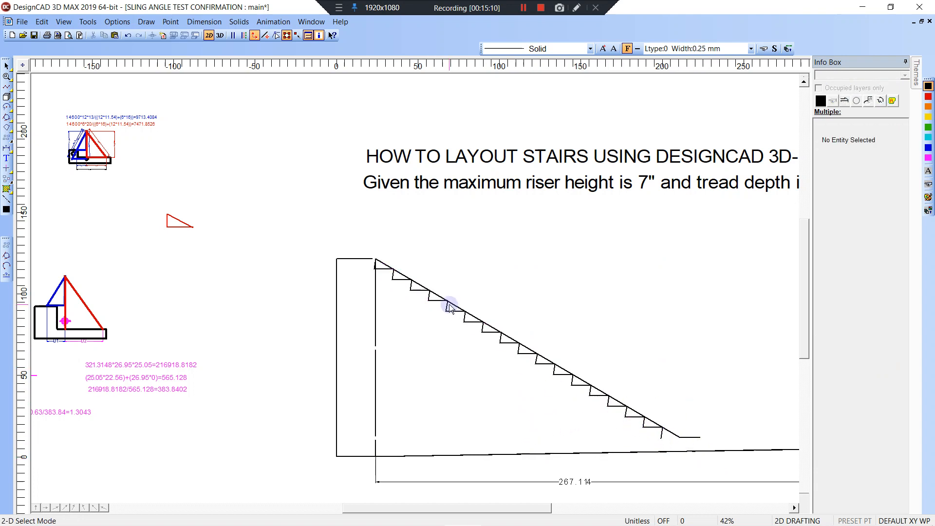
Zoom in on the top stairs and draw a 2.5-radius circle tangent inside the second step.
key(z)
click(364, 235)
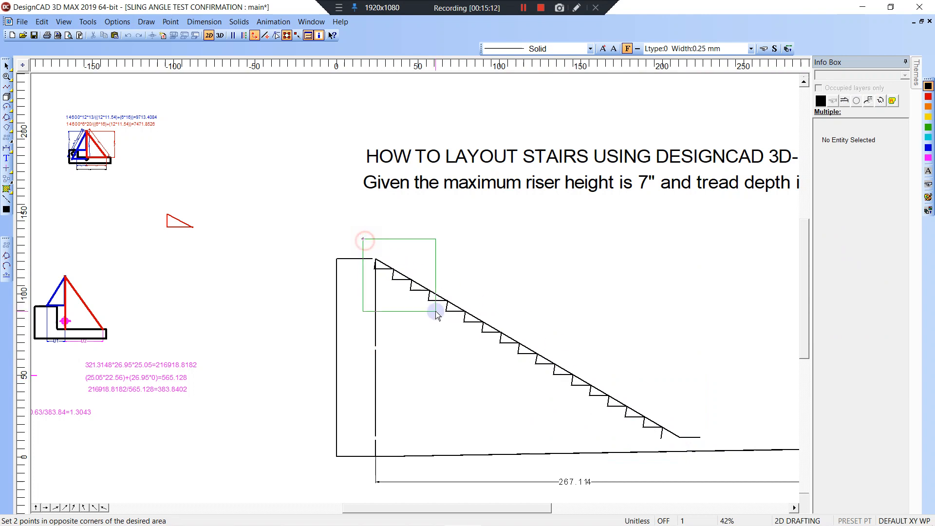
click(437, 309)
click(147, 22)
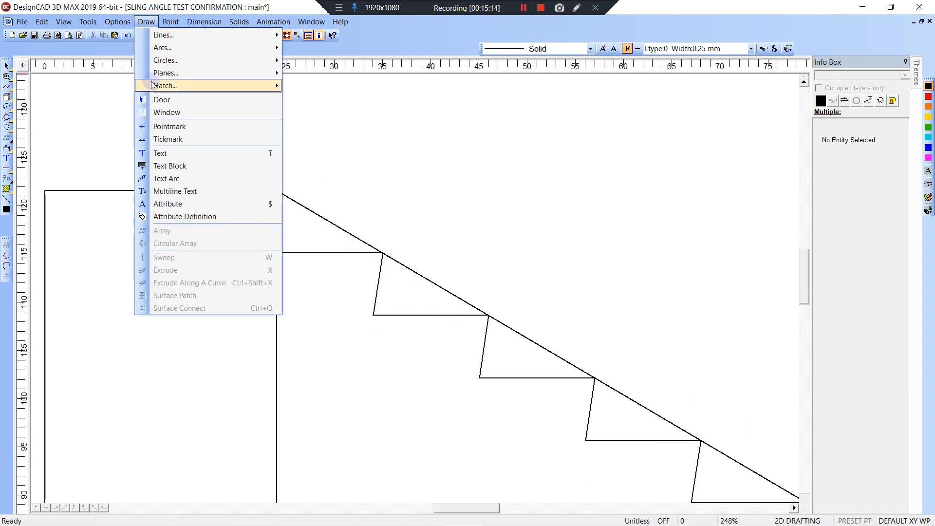
mouse_move(163, 76)
mouse_move(214, 59)
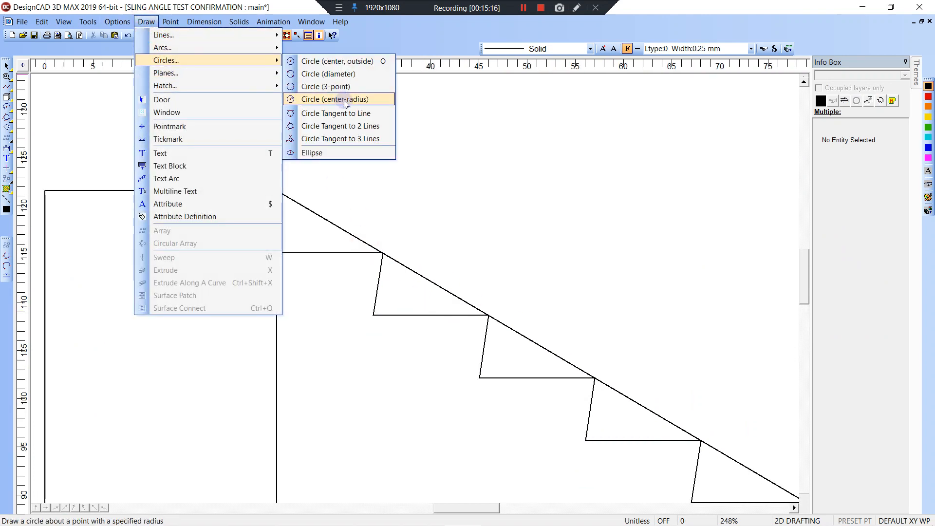
click(341, 126)
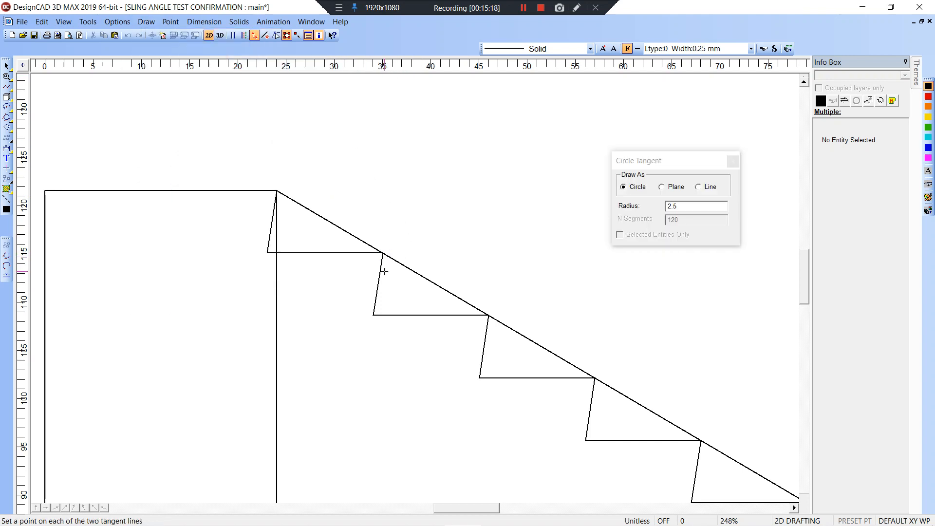
click(407, 303)
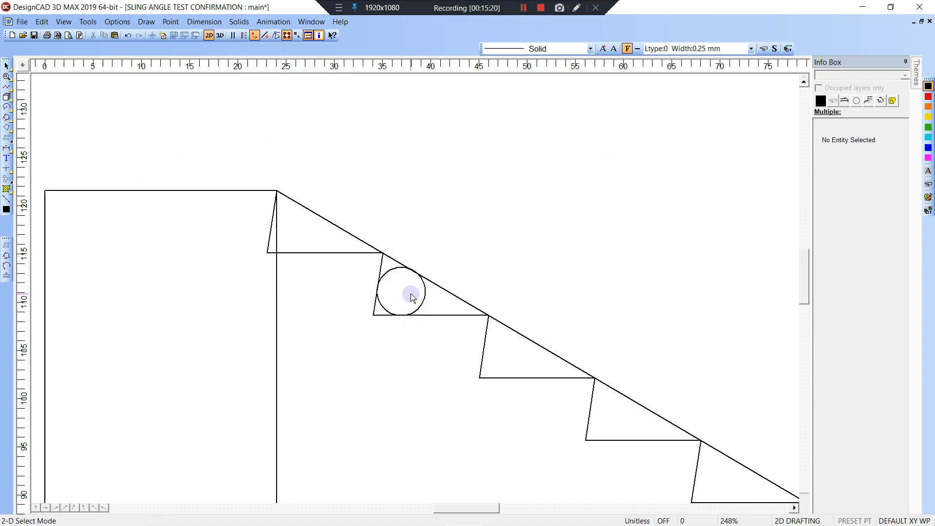
Draw a line from the circle's centre at 90° to the slope line.
click(398, 290)
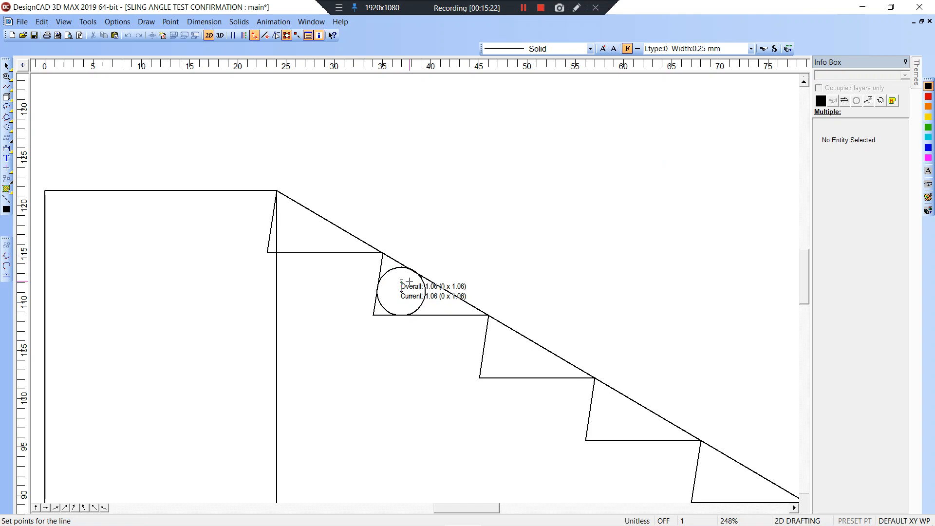
right_click(414, 281)
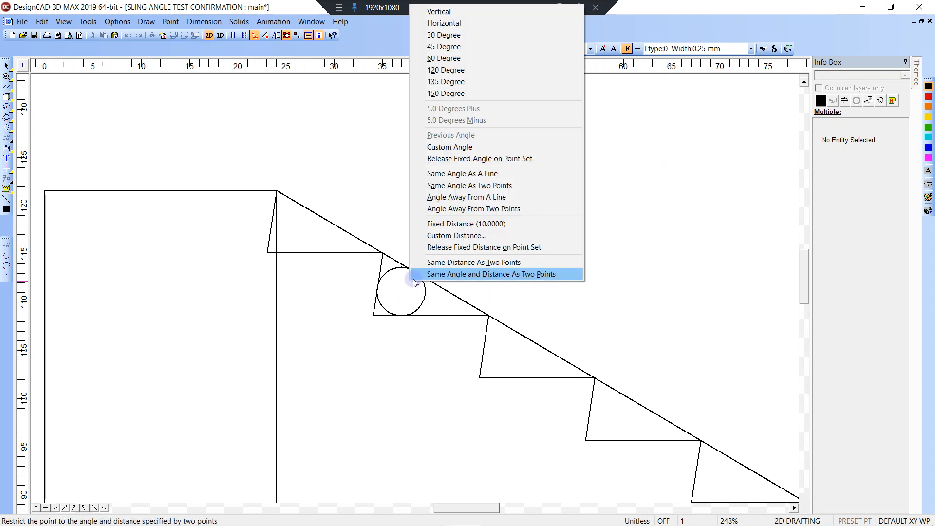
click(467, 197)
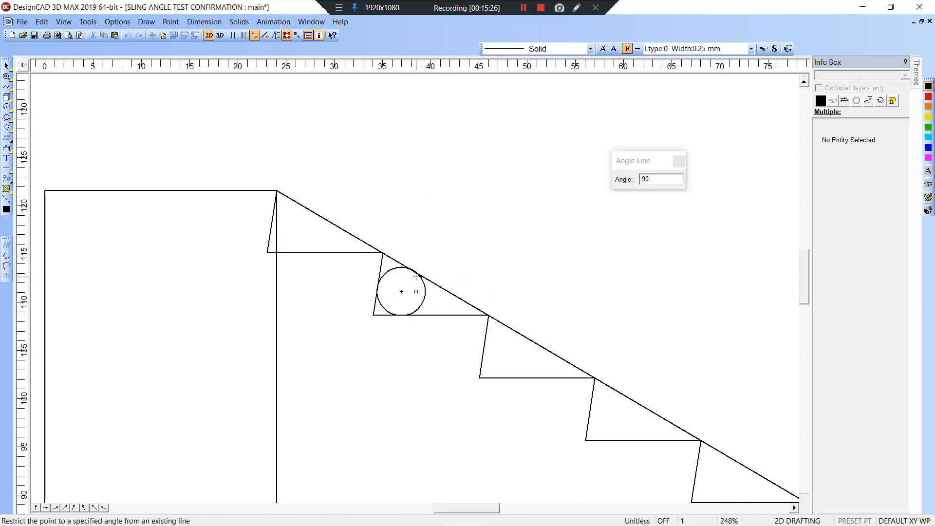
click(442, 282)
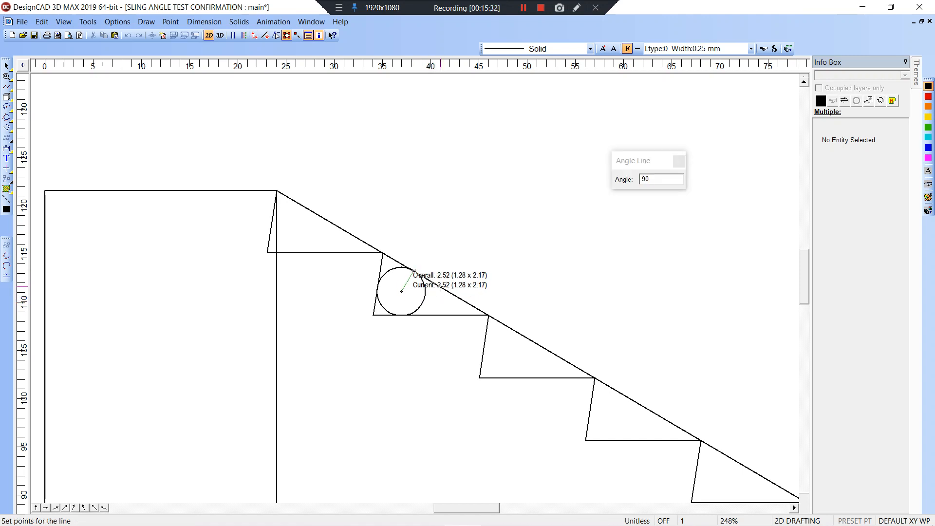
click(441, 287)
Zoom closely on the tangent point and draw a short vertical line up from the radius end.
key(w)
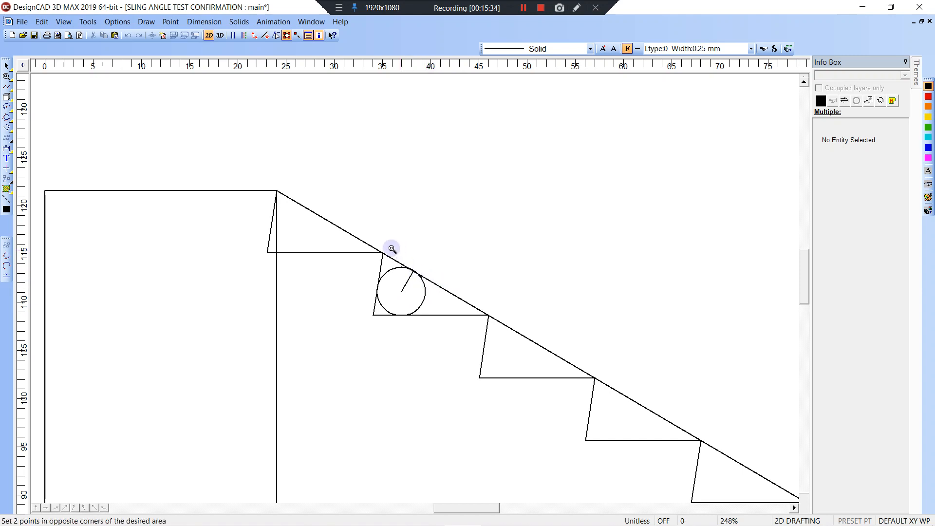
click(391, 249)
click(440, 306)
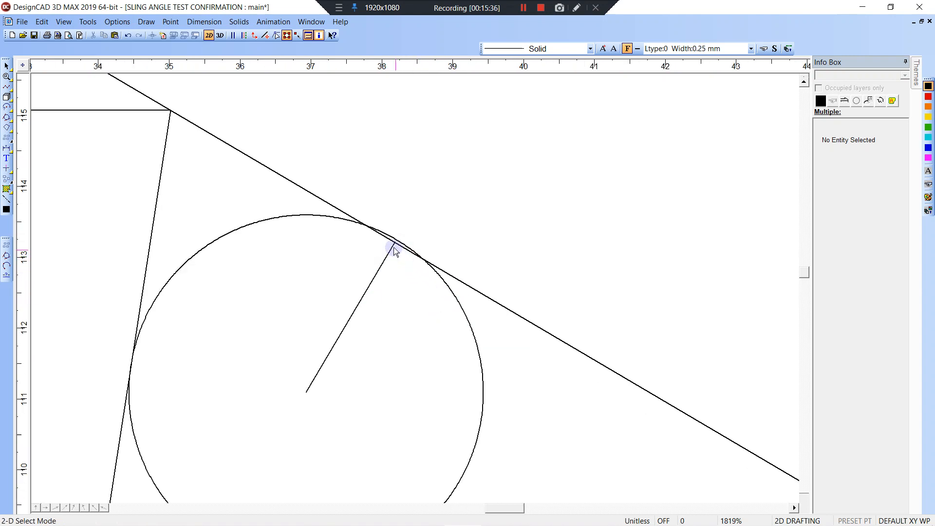
key(w)
click(370, 206)
click(406, 264)
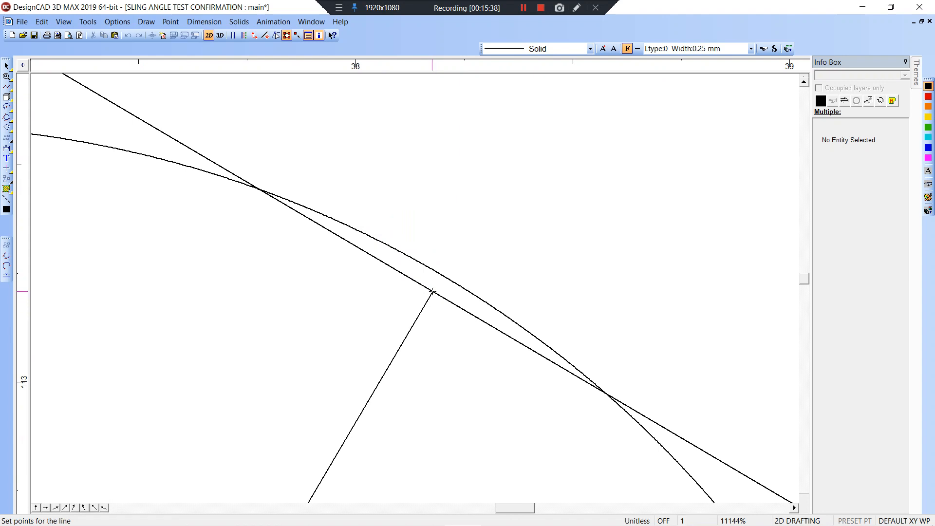
click(432, 292)
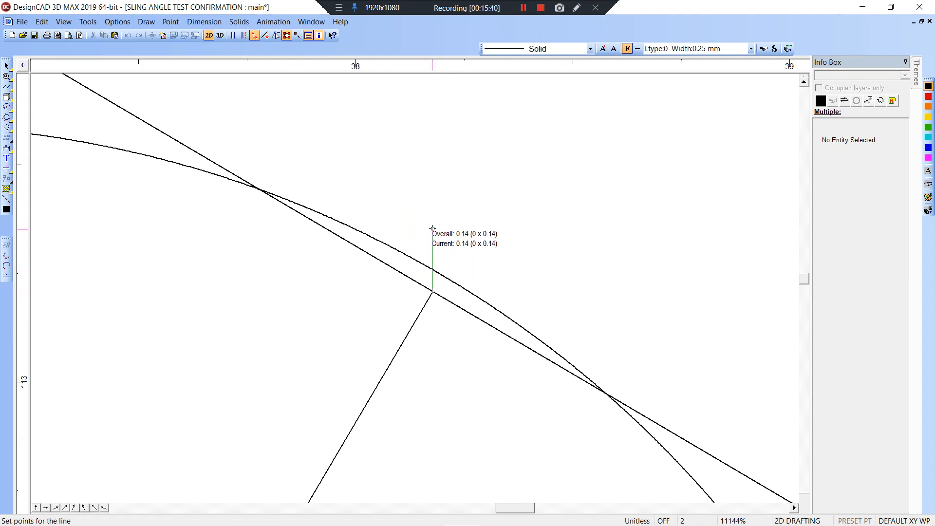
click(427, 230)
Trim the vertical line and move the slope line's end point up to the radius end.
key(t)
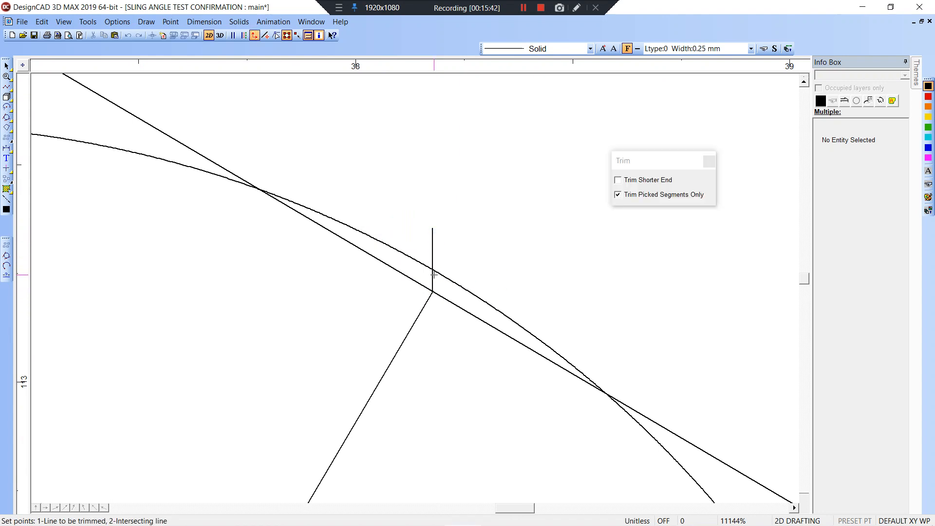
click(415, 256)
click(430, 286)
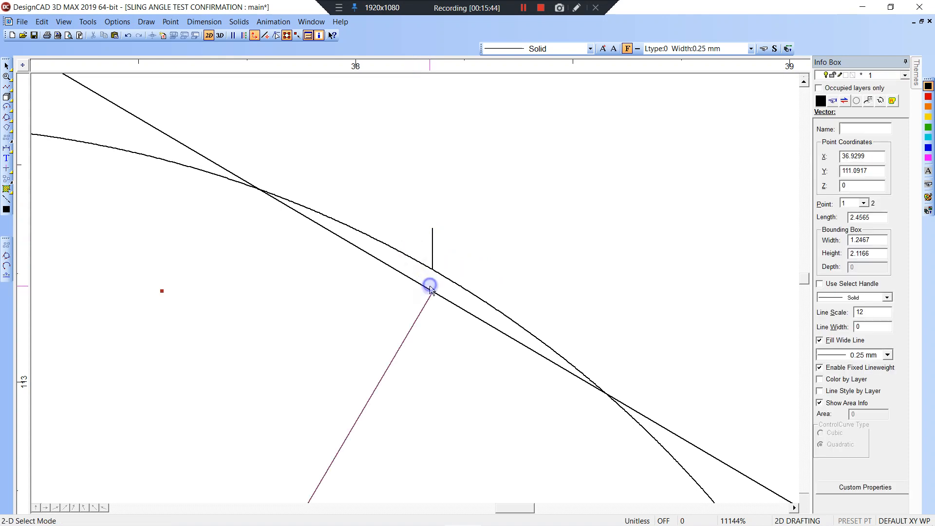
click(448, 304)
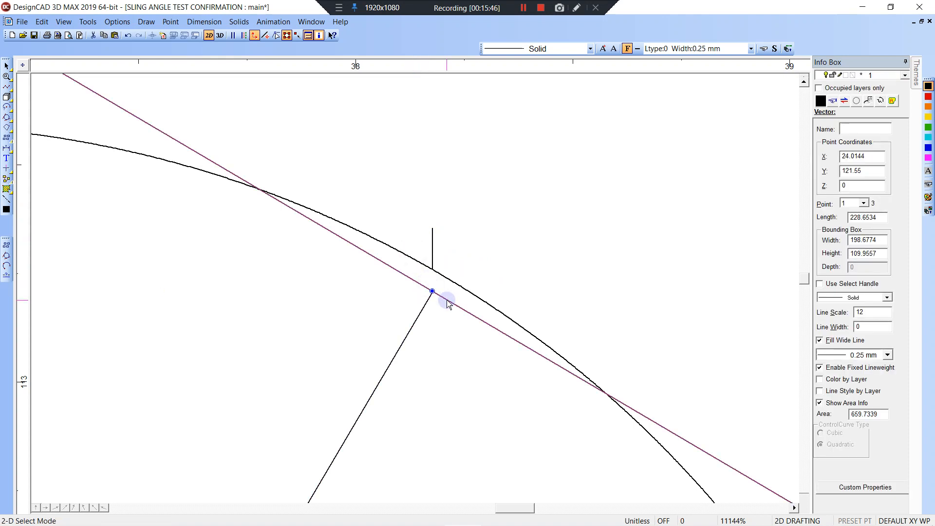
drag(432, 291, 433, 271)
scroll(416, 290, down, 5)
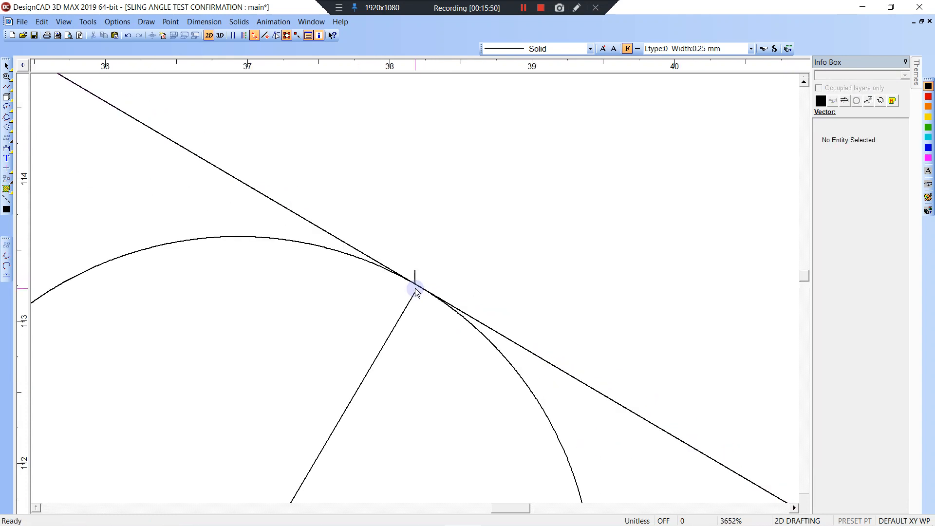
scroll(415, 291, down, 3)
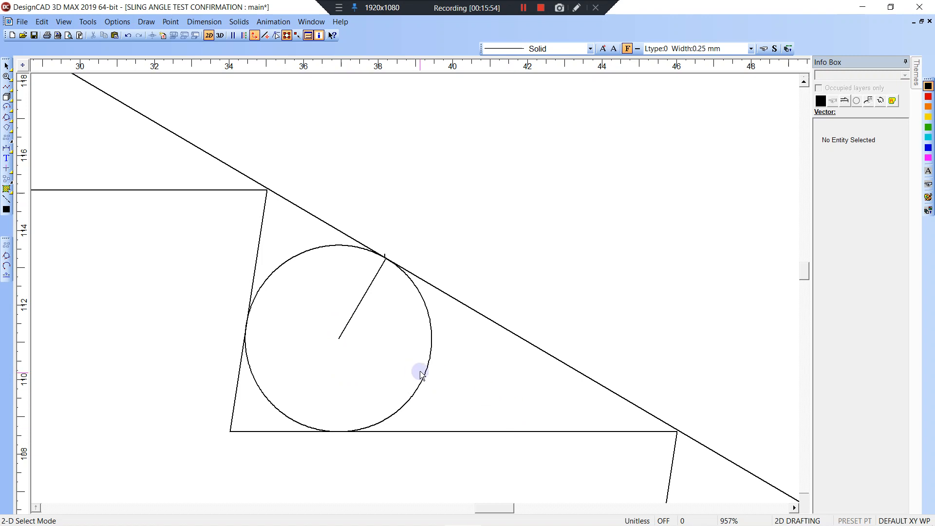
scroll(415, 289, down, 2)
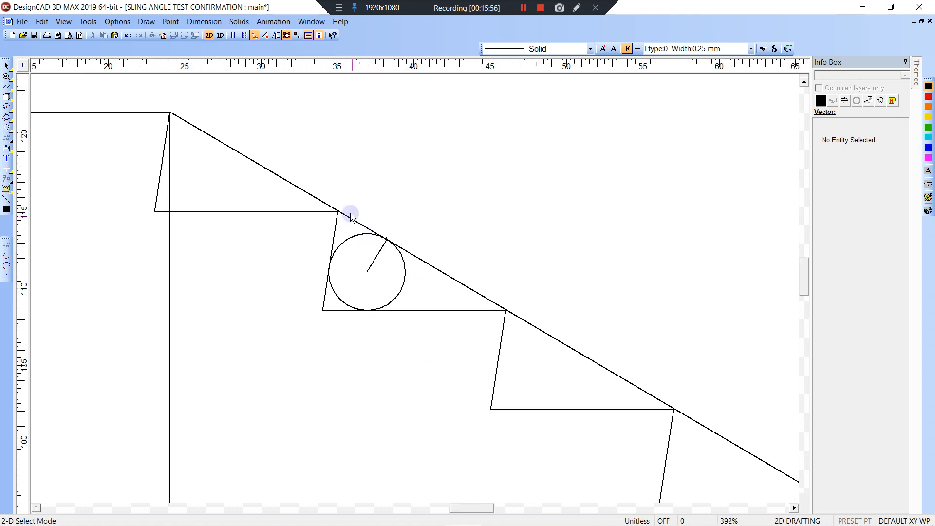
drag(348, 212, 393, 258)
Delete the radius line and bring the full title and staircase into view.
key(Delete)
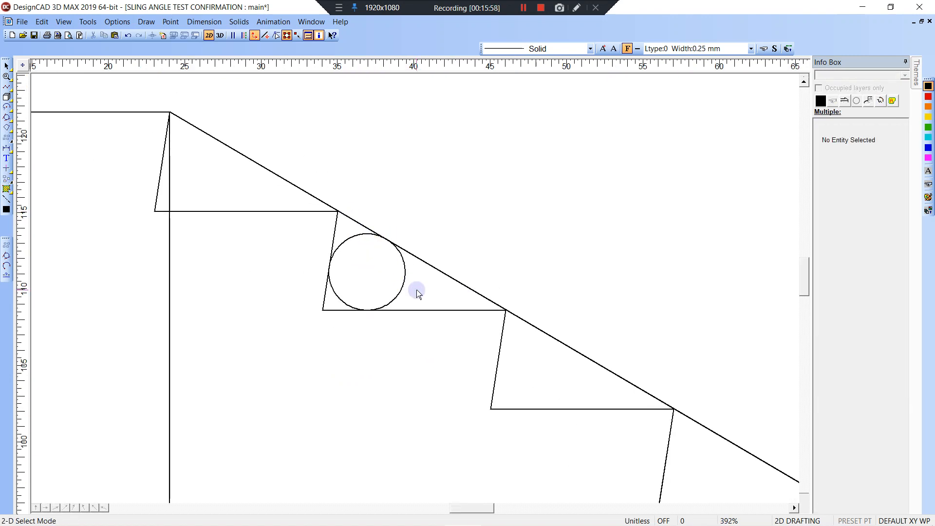
scroll(416, 289, down, 1)
scroll(415, 292, down, 5)
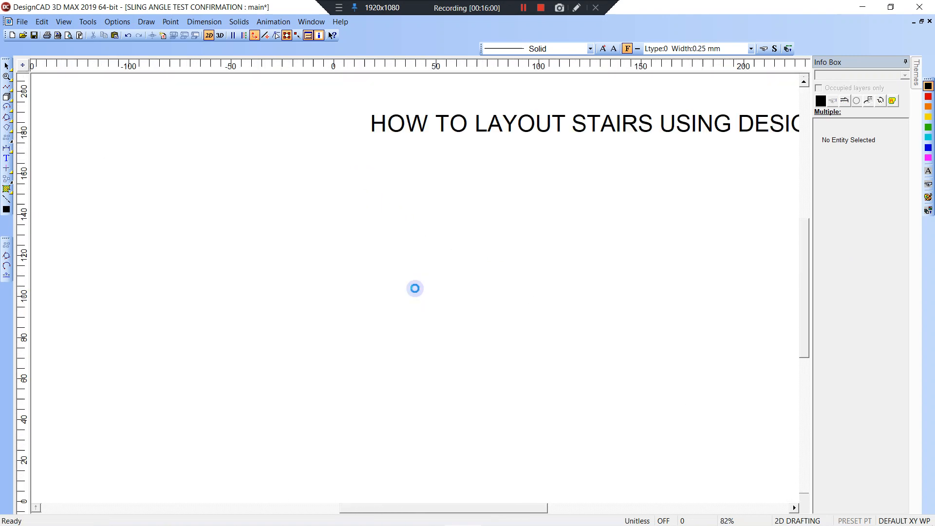
mouse_move(432, 299)
middle_down()
mouse_move(397, 254)
mouse_move(259, 243)
middle_up()
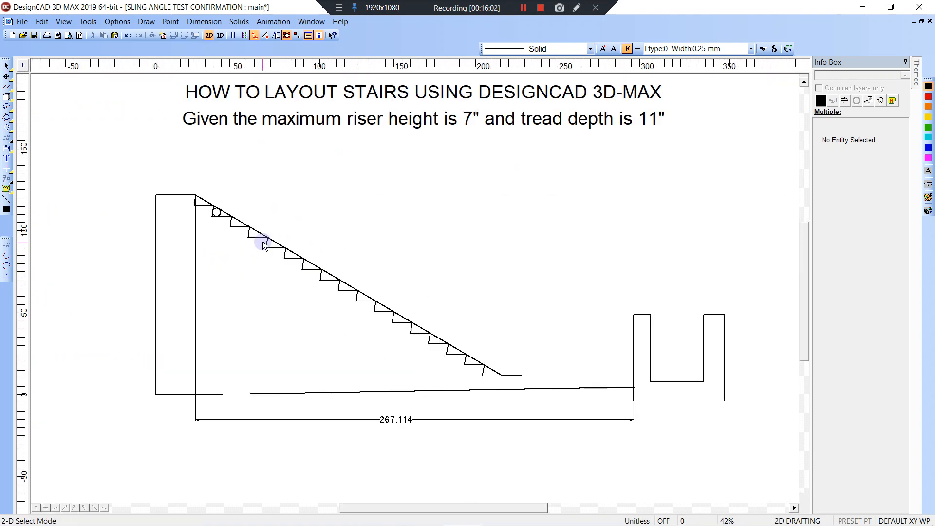
middle_drag(326, 242, 318, 279)
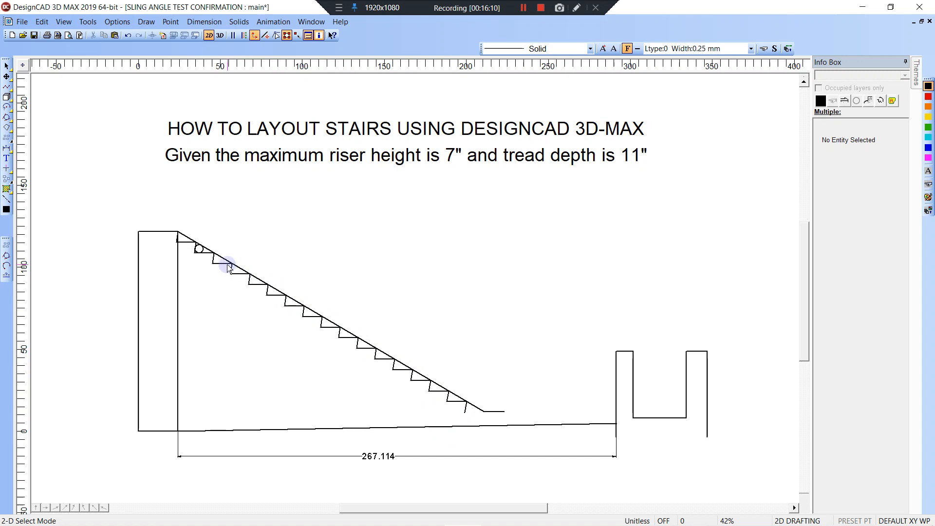
Zoom in on the upper stairs.
scroll(204, 254, up, 1)
key(z)
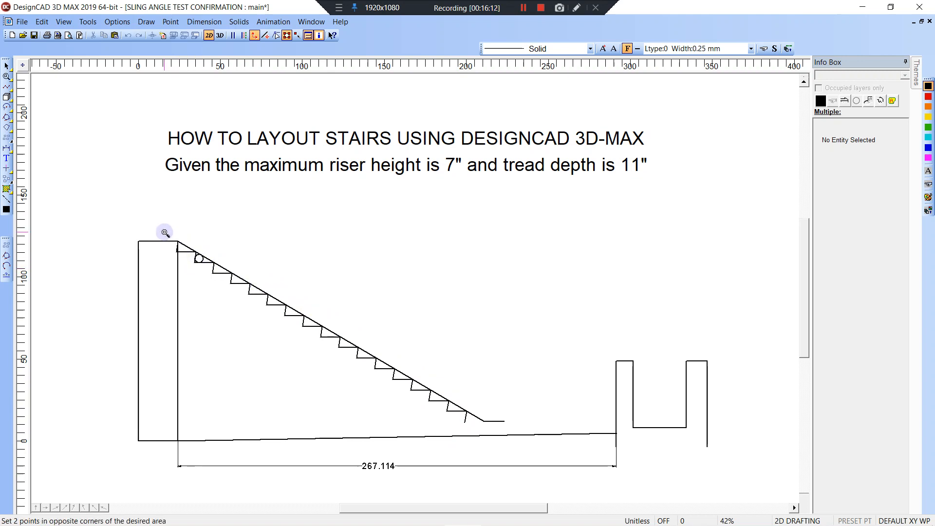
click(165, 232)
click(271, 312)
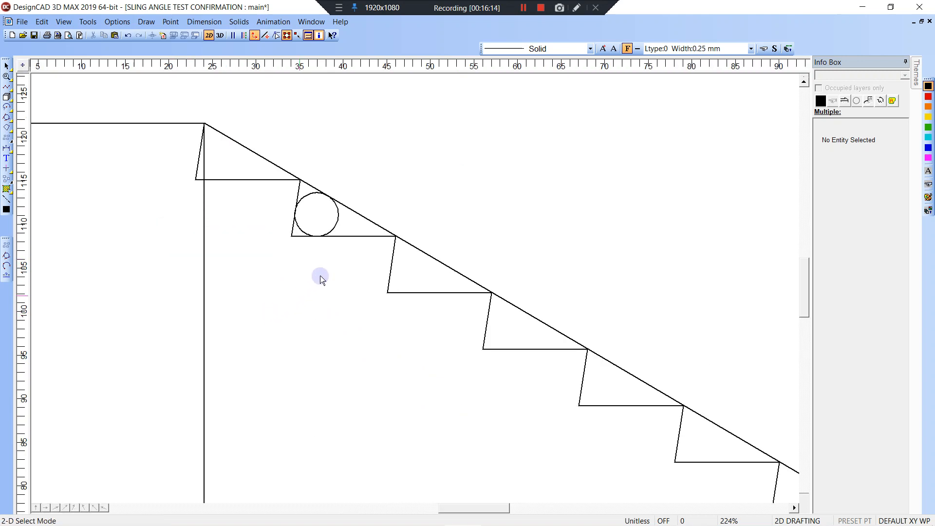
click(329, 234)
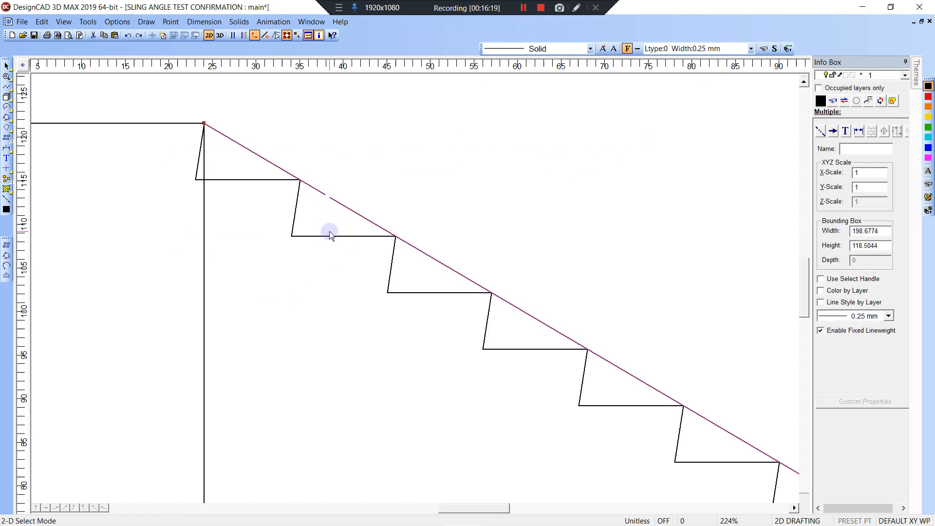
shift+click(330, 232)
scroll(329, 232, down, 2)
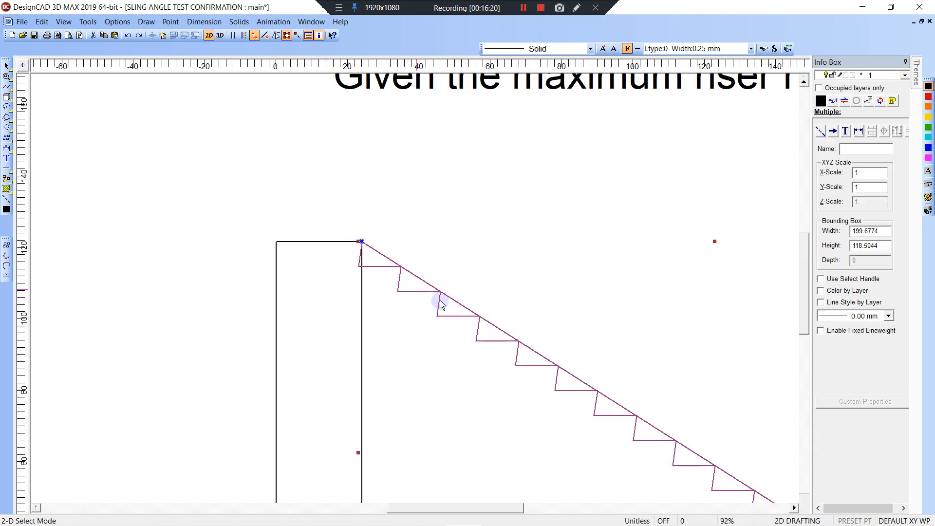
key(Escape)
mouse_move(607, 467)
middle_down()
mouse_move(422, 272)
mouse_move(442, 307)
mouse_move(385, 297)
middle_up()
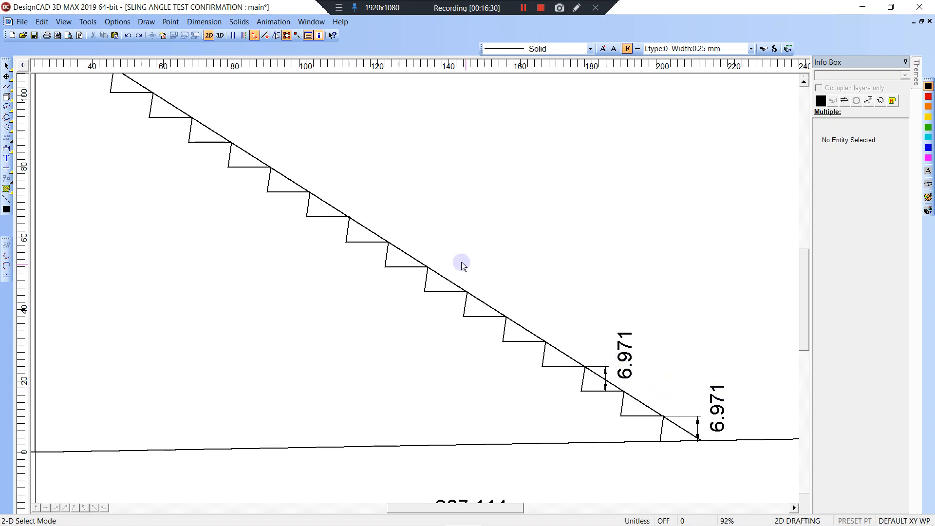
mouse_move(378, 222)
middle_down()
mouse_move(559, 284)
mouse_move(564, 333)
middle_up()
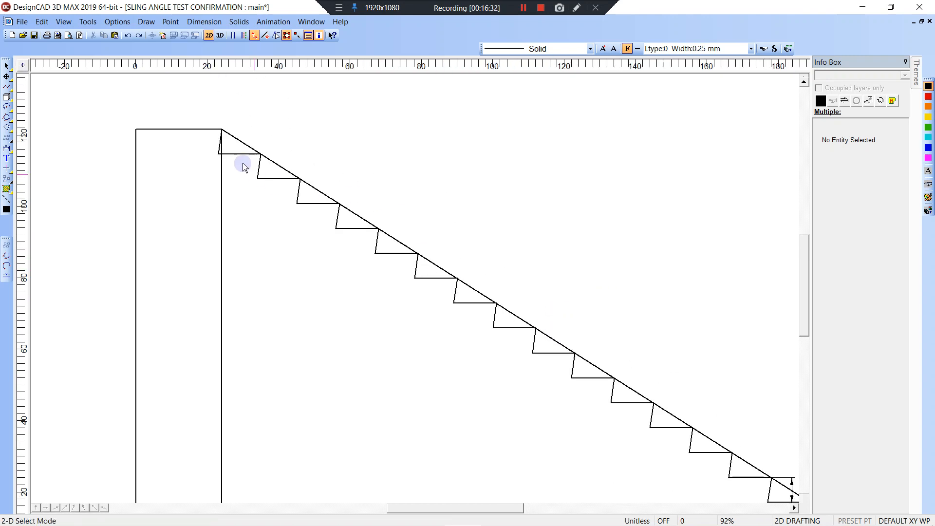
scroll(225, 150, up, 1)
click(234, 143)
click(363, 254)
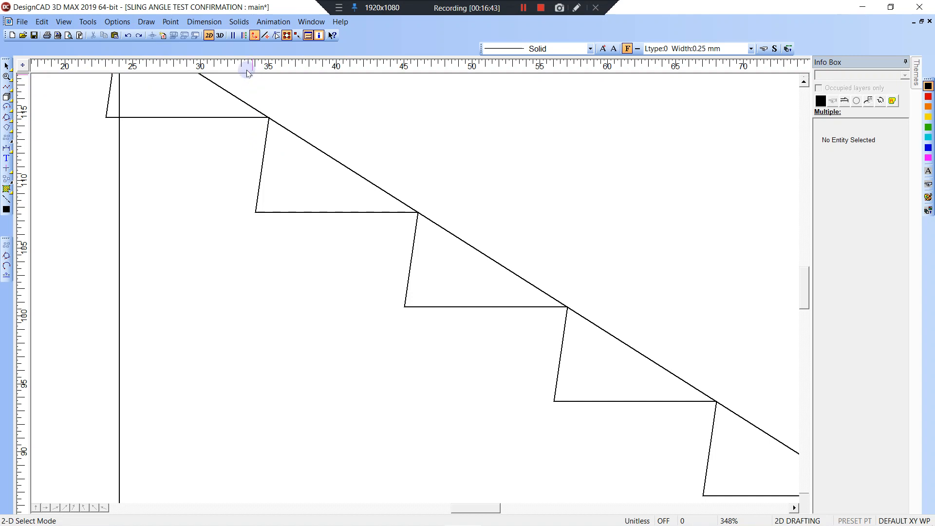
Shift the second step's lower riser vertex slightly right, making the outline 311.4365 long.
key(v)
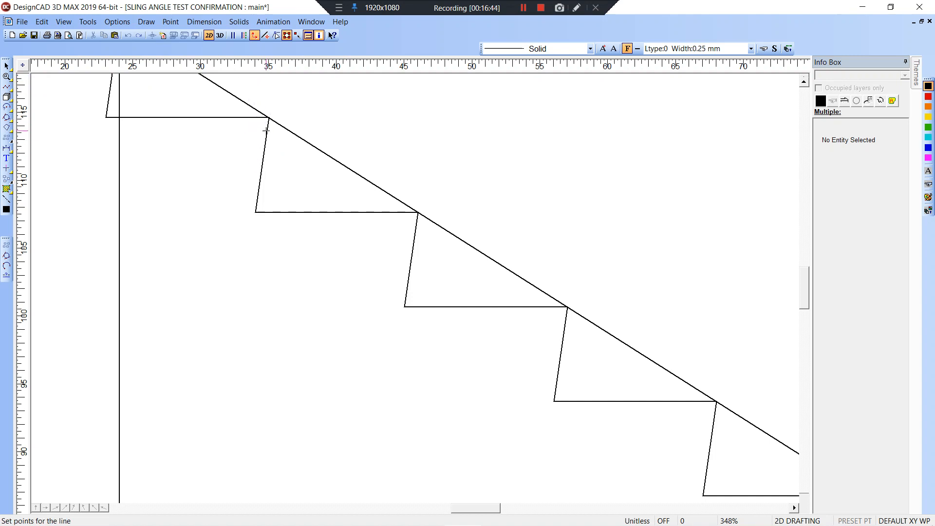
key(Escape)
click(277, 212)
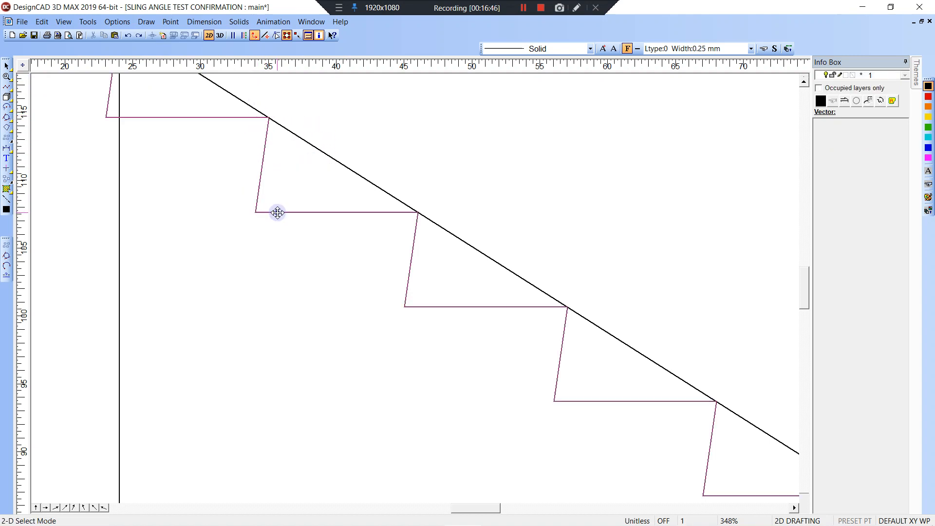
click(276, 35)
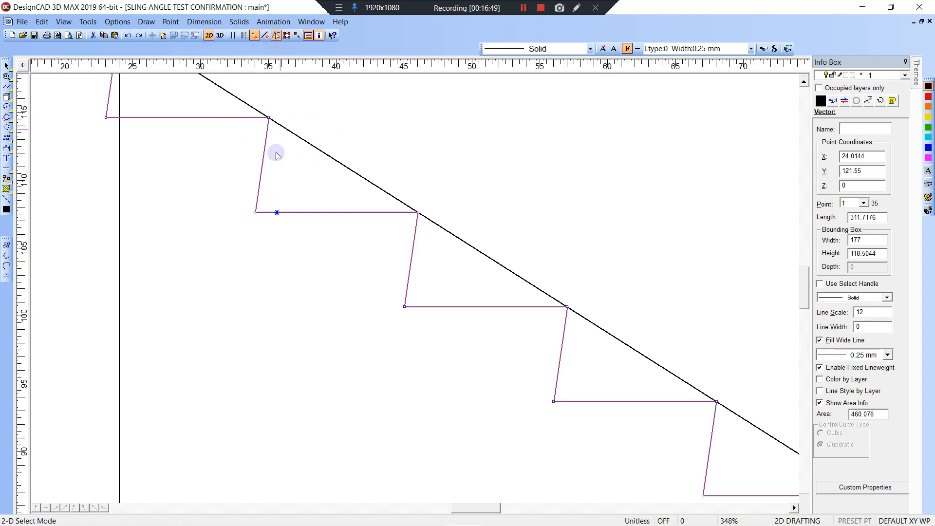
click(255, 212)
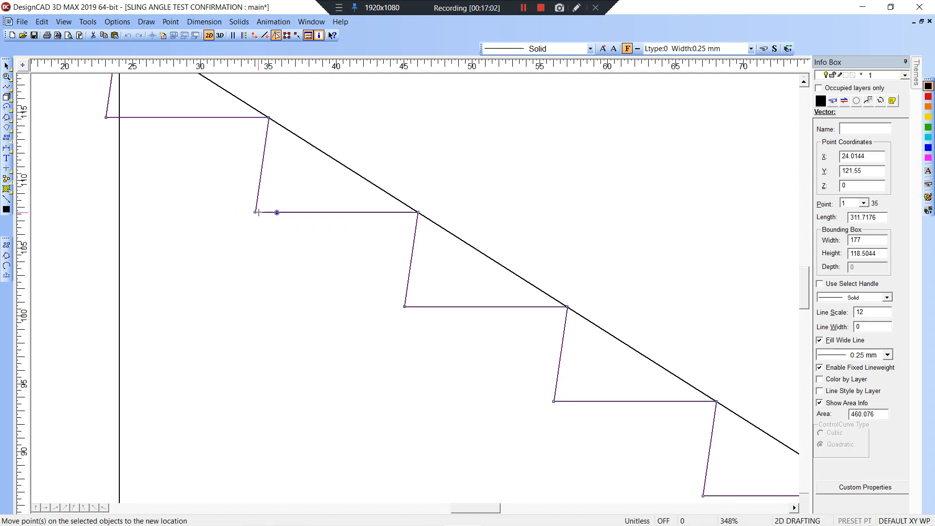
click(258, 213)
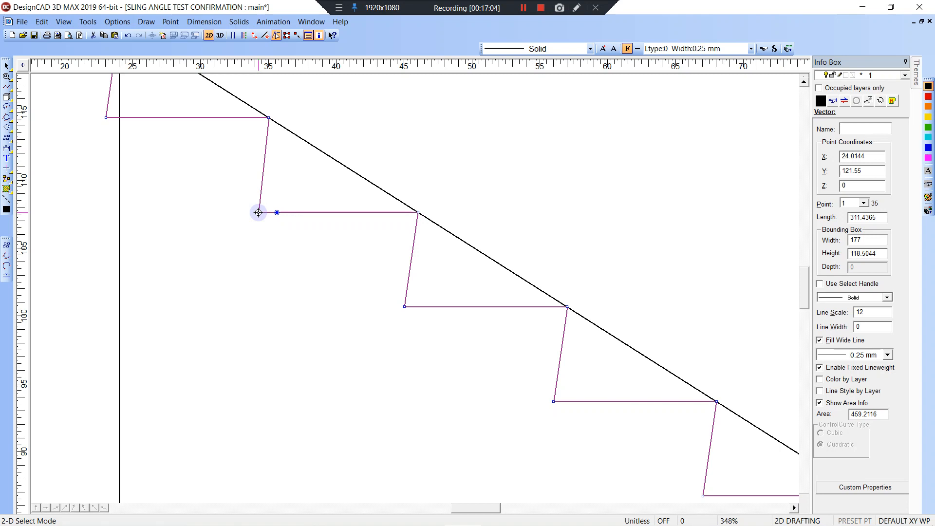
click(290, 192)
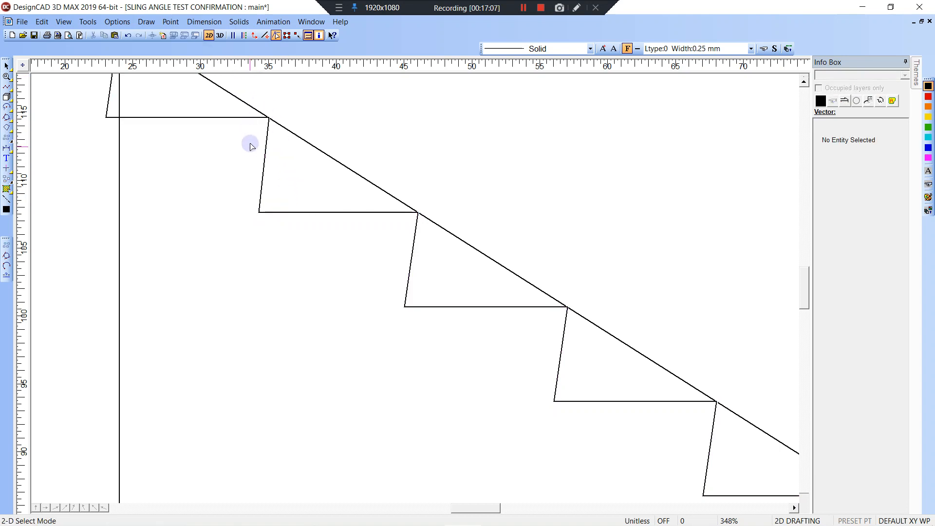
Draw a large centre-radius circle around the second step.
key(c)
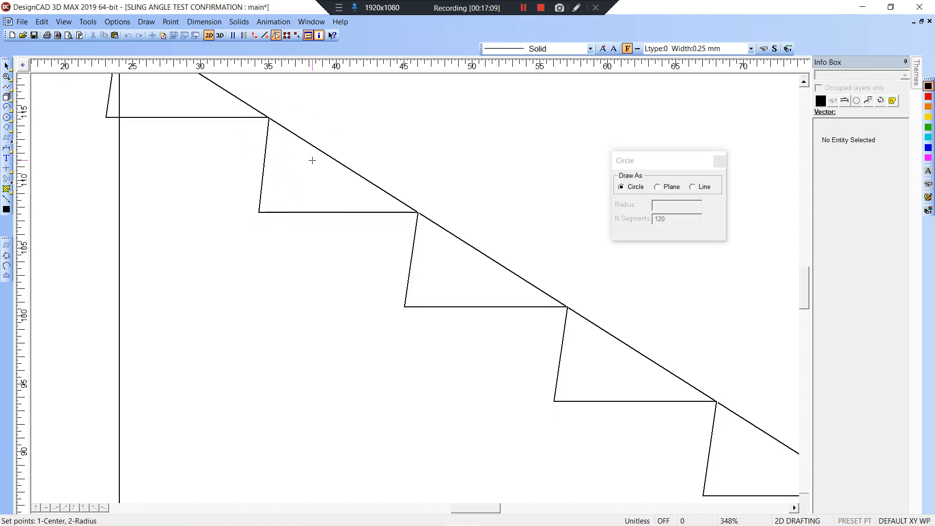
click(324, 166)
click(441, 115)
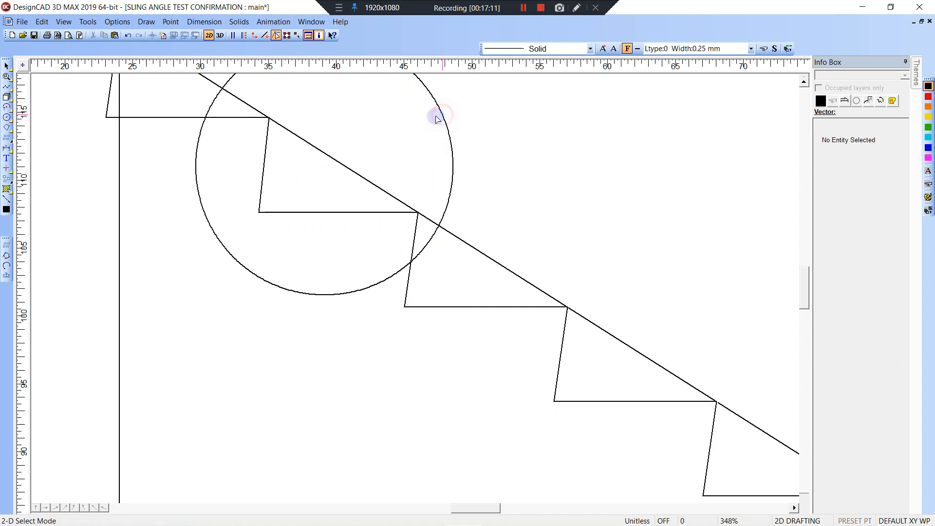
Inscribe a 2.577-radius circle tangent to the second step's tread, riser and slope.
click(146, 22)
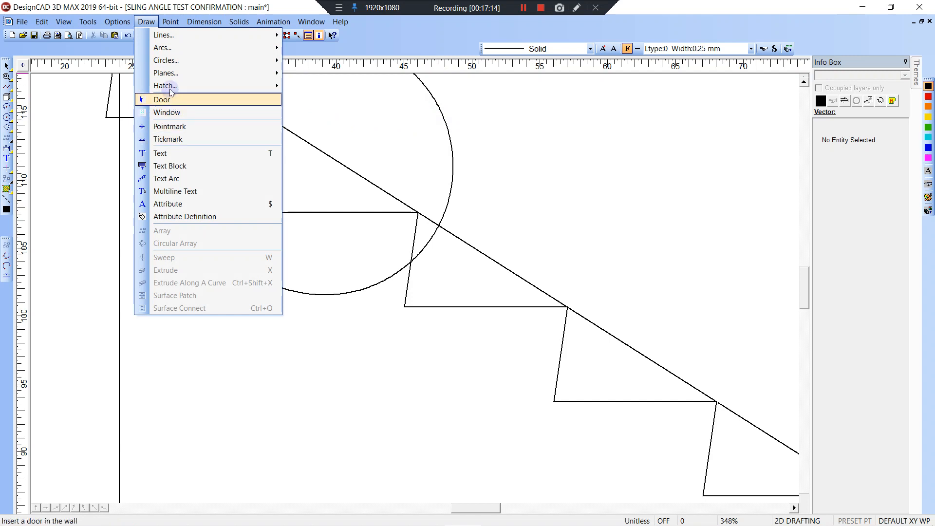
mouse_move(205, 62)
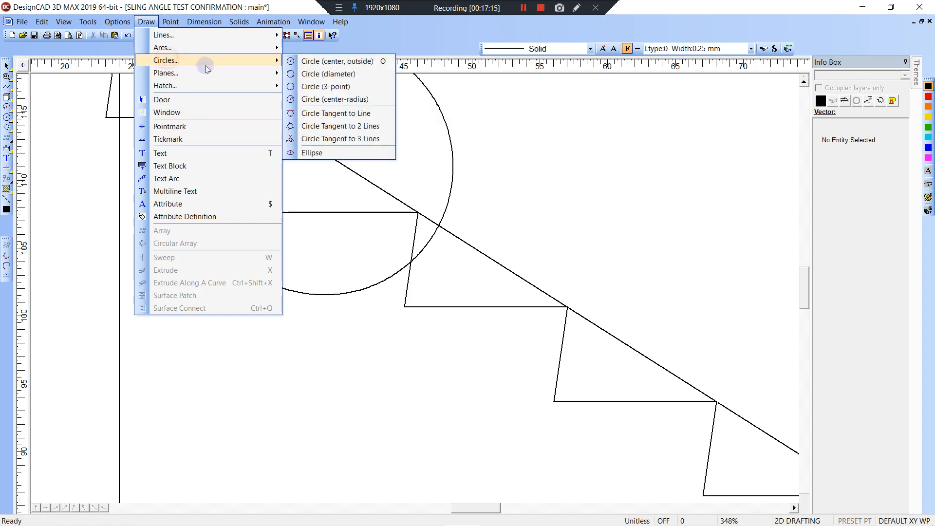
click(322, 88)
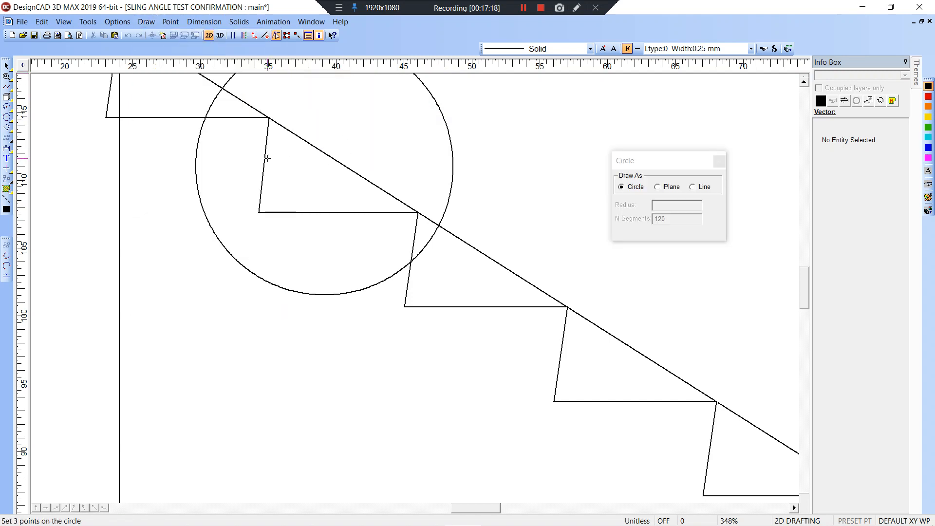
click(317, 153)
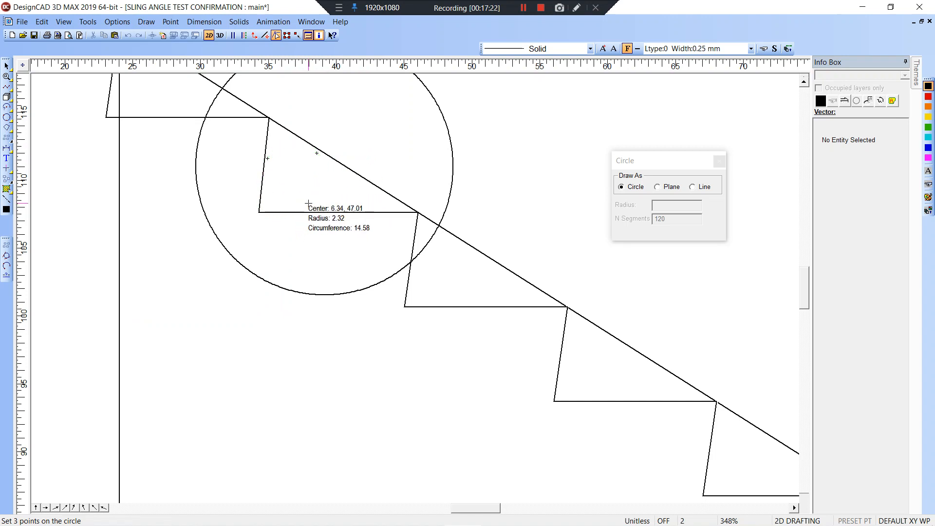
key(BackSpace)
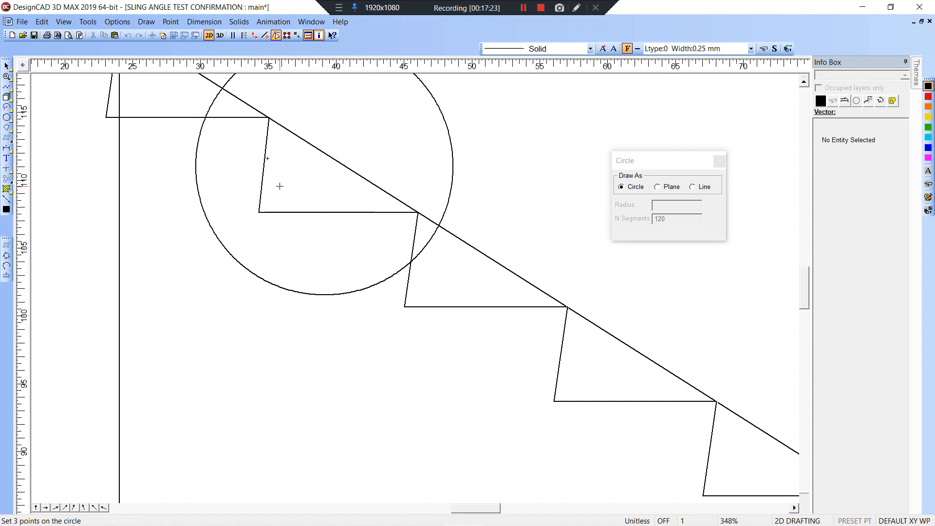
click(140, 23)
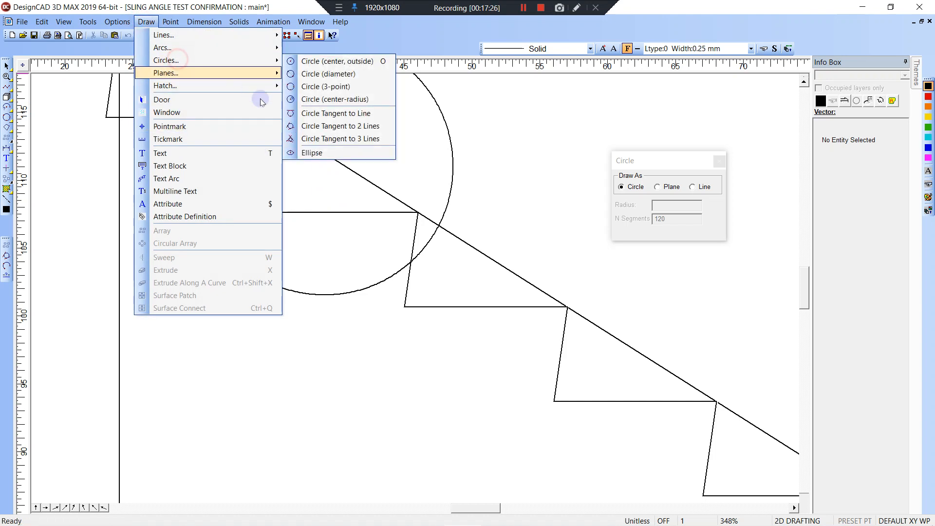
click(328, 139)
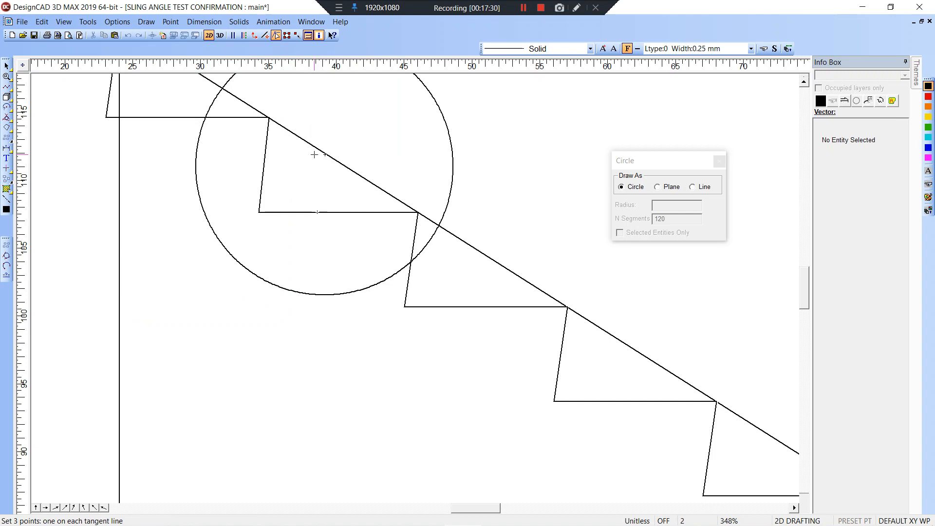
click(265, 163)
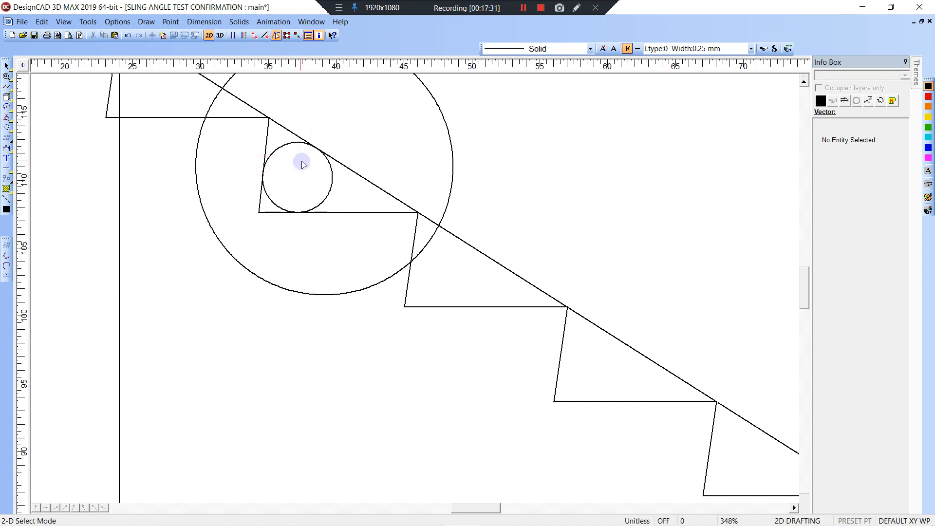
click(330, 183)
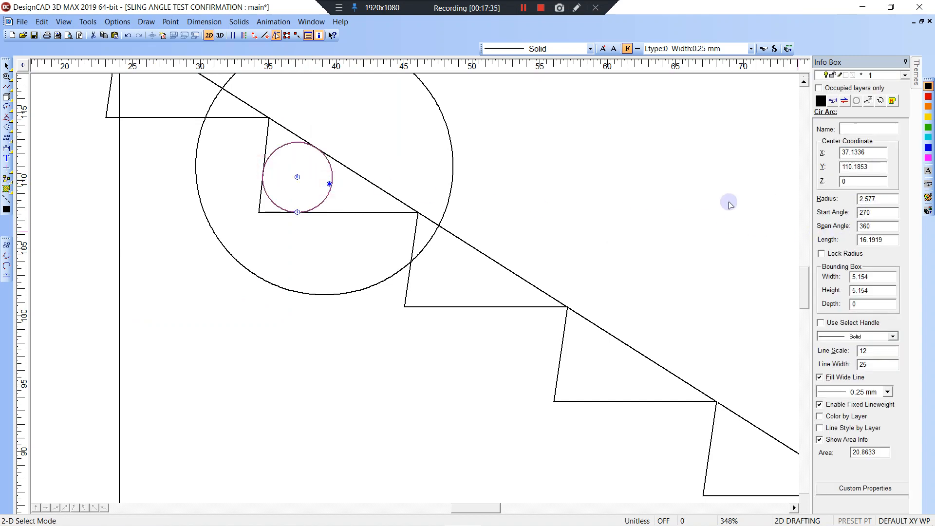
scroll(414, 293, down, 5)
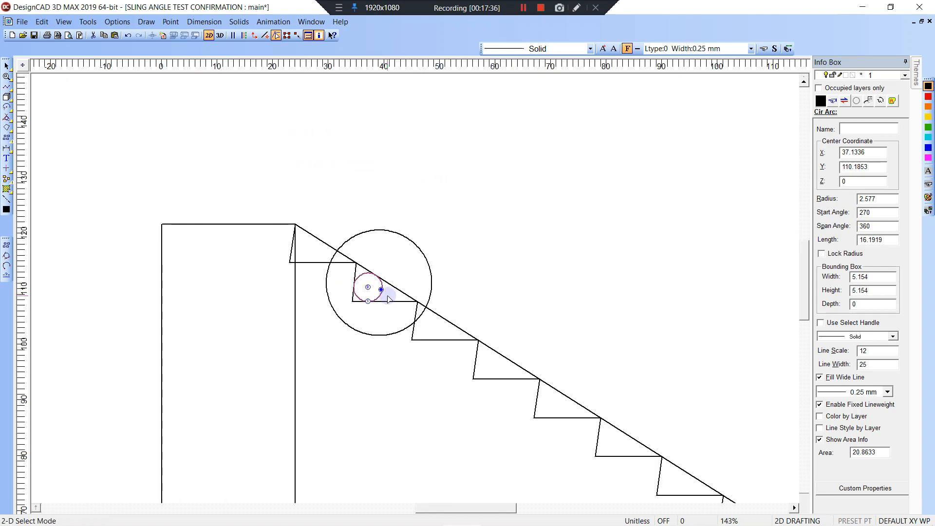
Delete the large and small circles and pan to show the whole stair and 267.114 run.
click(415, 244)
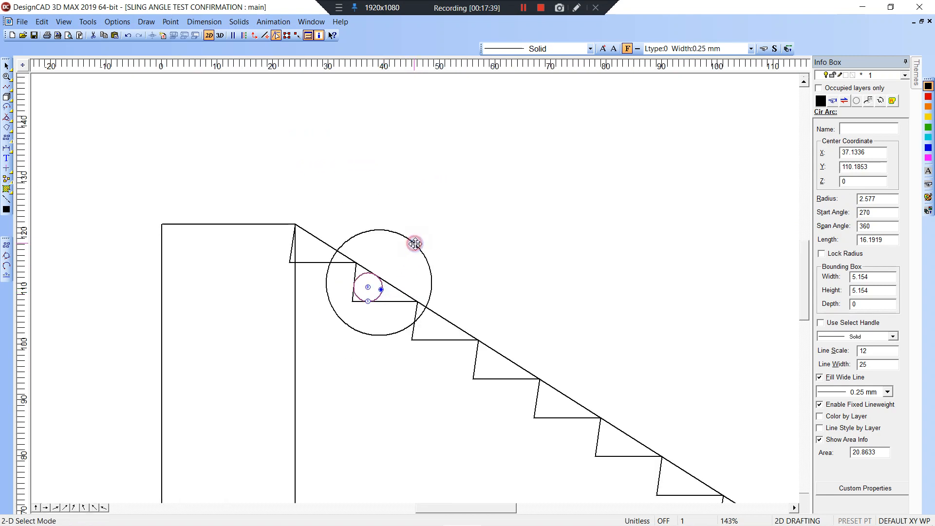
key(Delete)
click(380, 284)
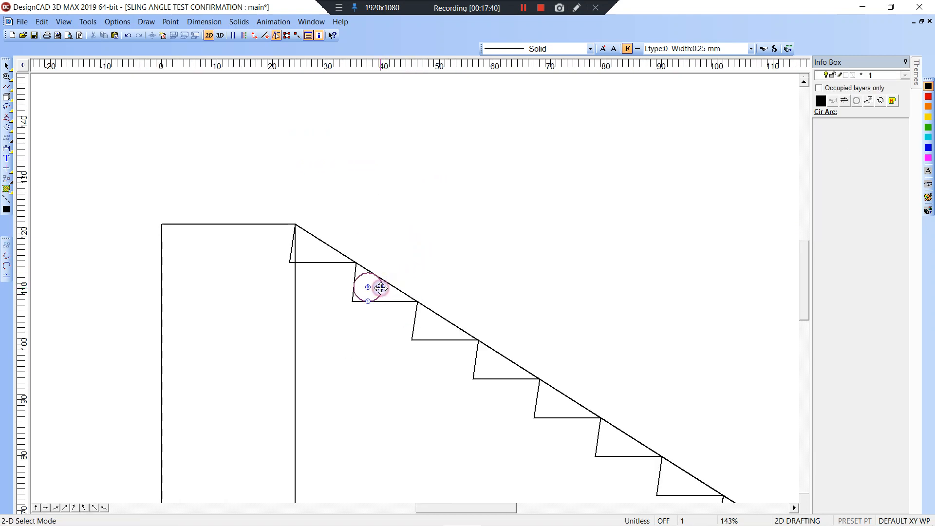
key(Delete)
scroll(407, 279, down, 4)
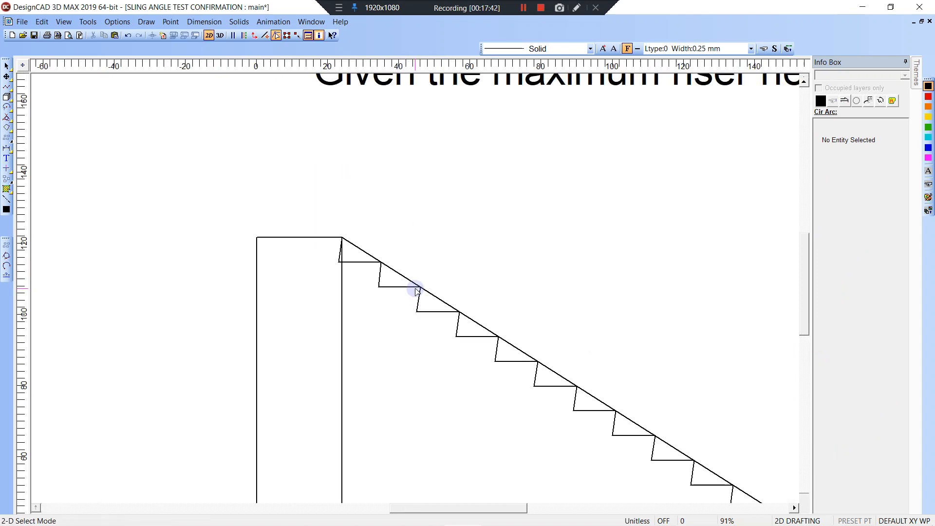
mouse_move(504, 344)
middle_down()
mouse_move(367, 221)
mouse_move(367, 240)
middle_up()
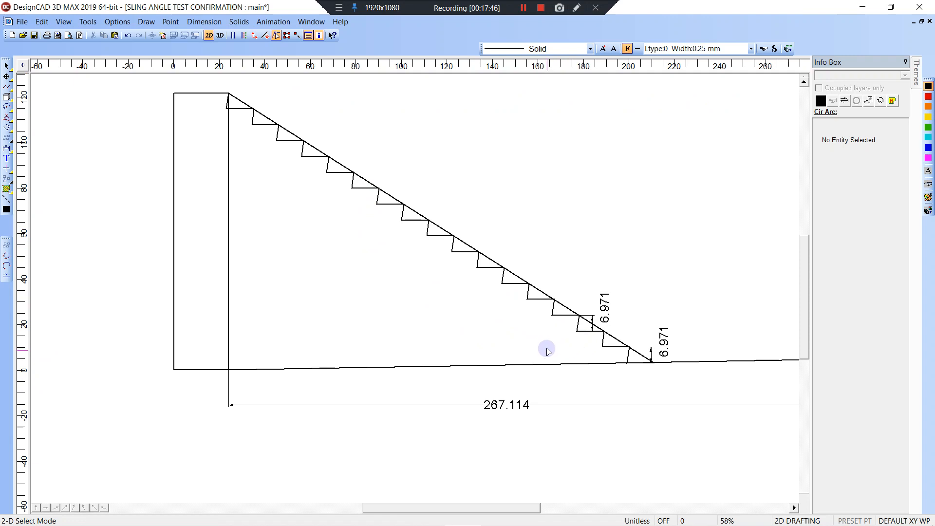
middle_drag(572, 299, 430, 293)
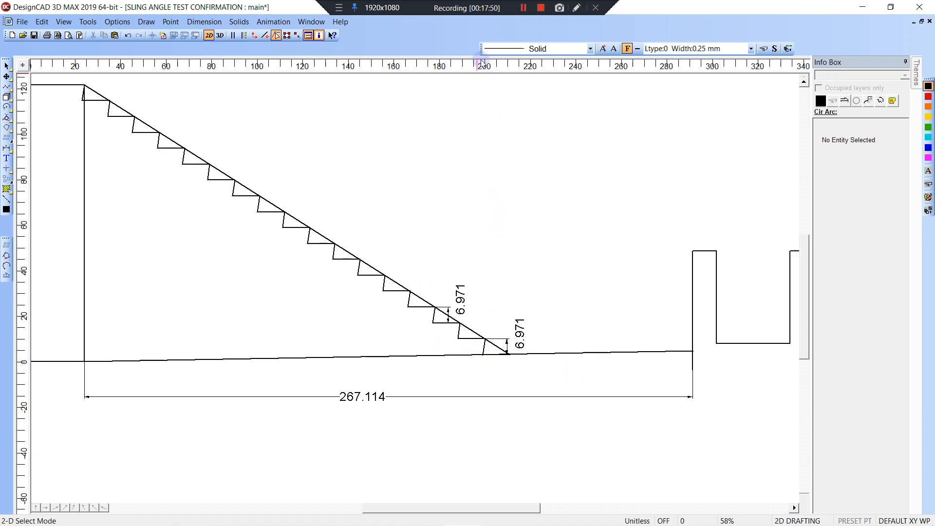
click(523, 8)
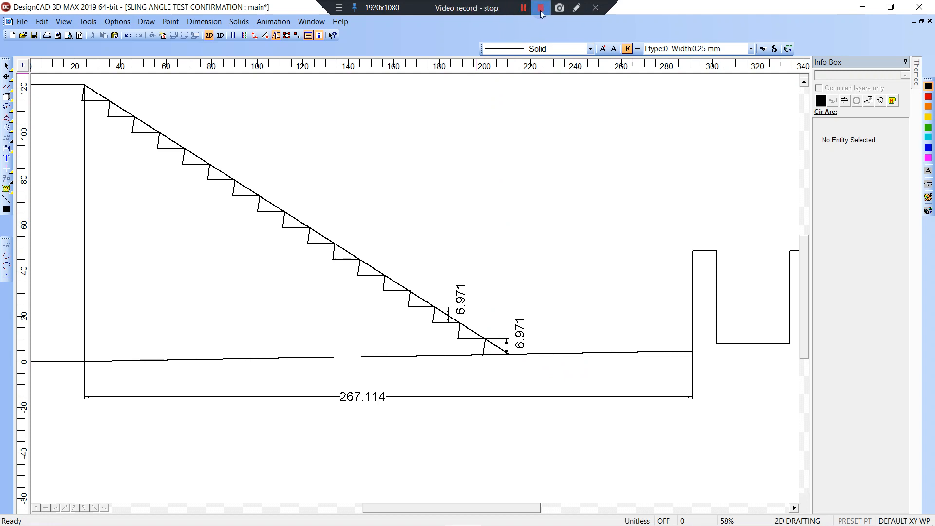